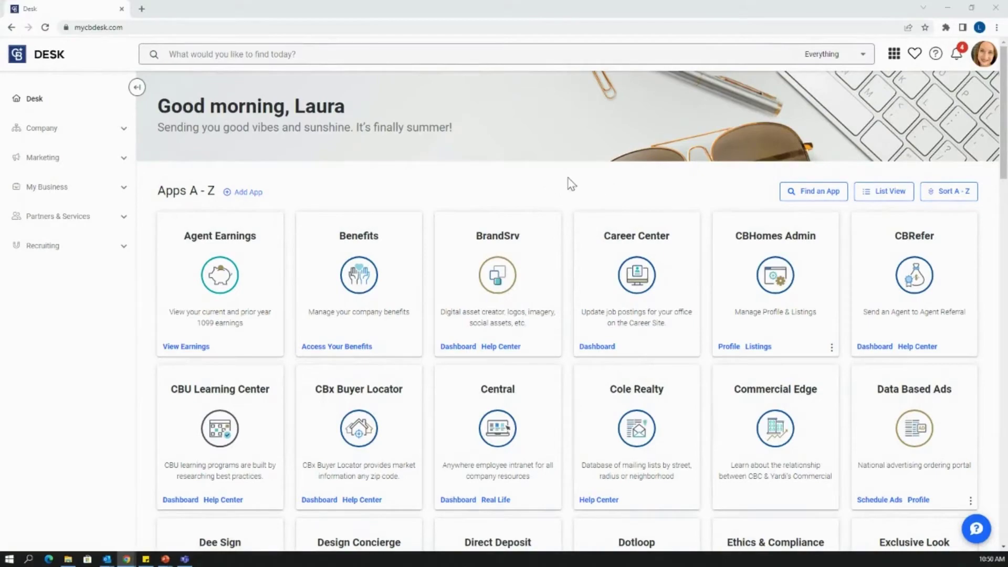
- Scroll through the CB Desk apps to locate the MoxiWorks agent website card
scroll(571, 184, down, 12)
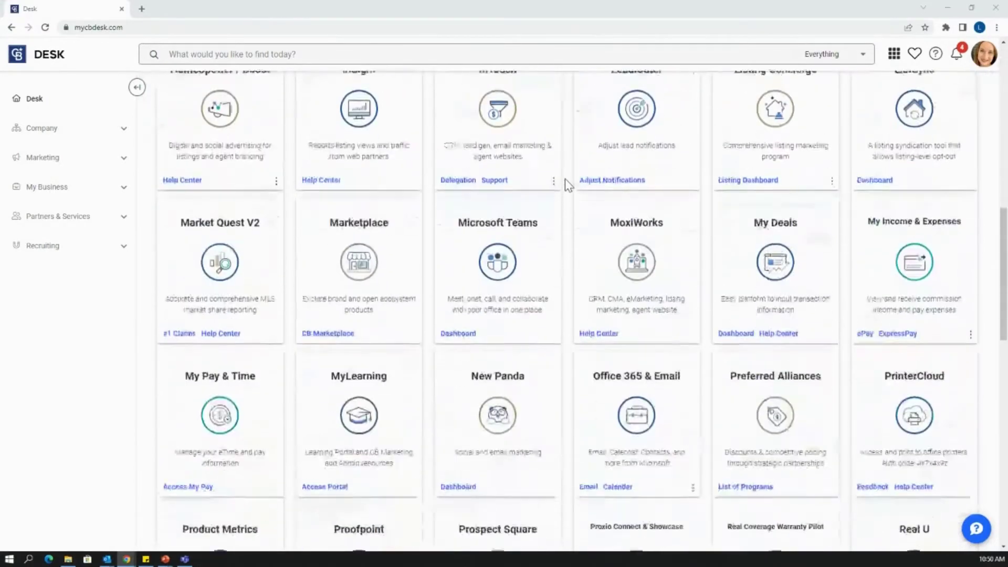
scroll(565, 179, down, 1)
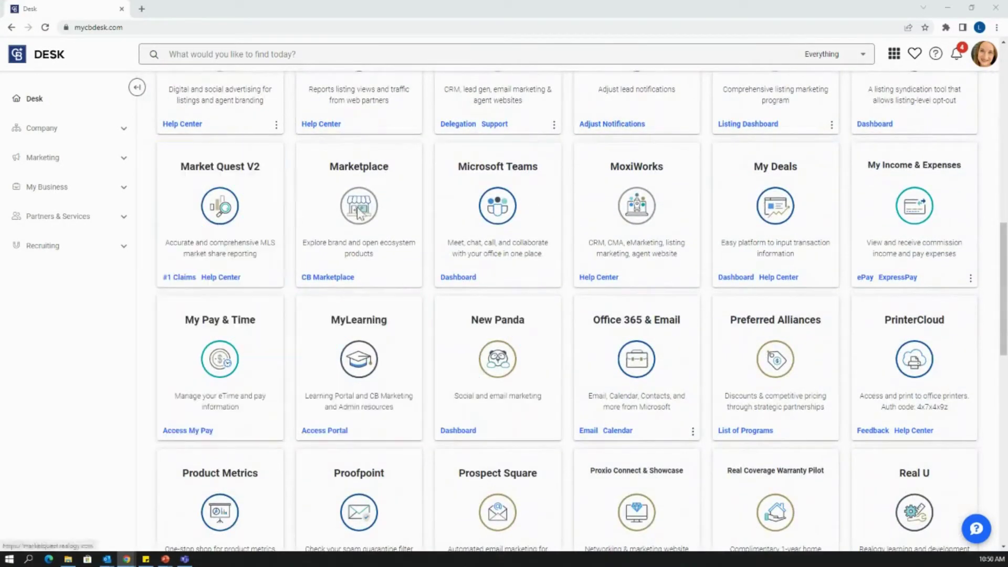
scroll(643, 231, up, 2)
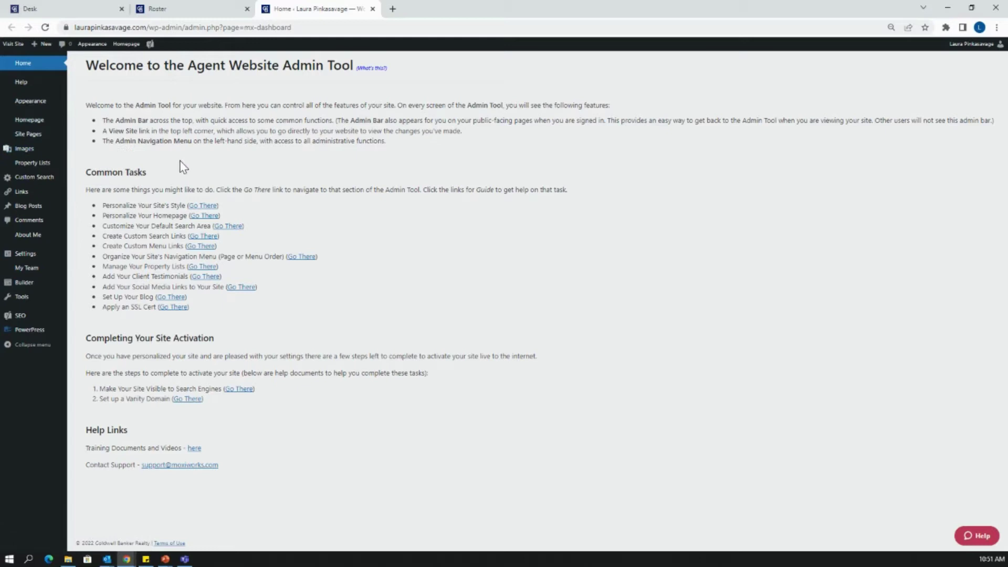
- Show Site Pages and scroll through all 25 pages with their types and publish dates
click(28, 135)
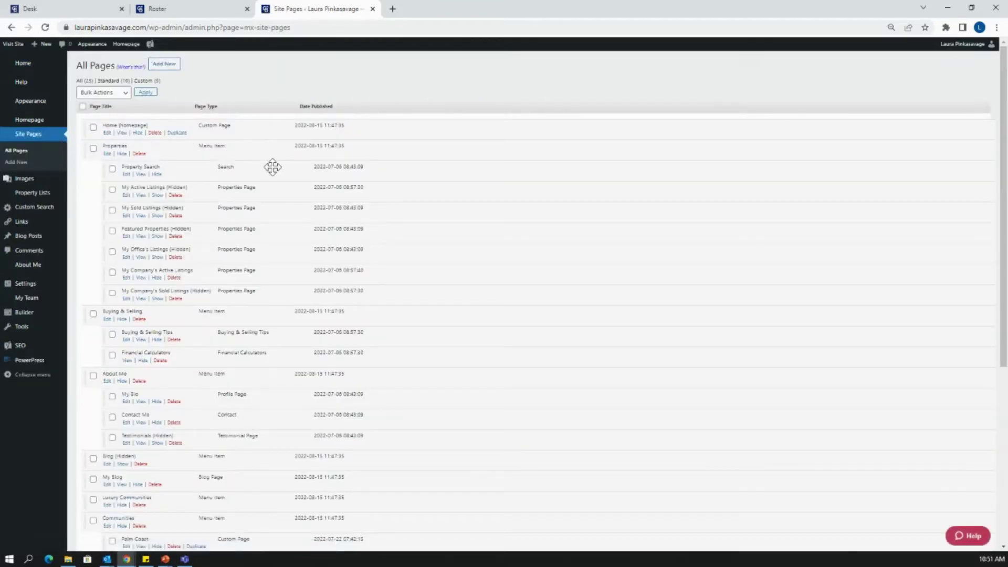
scroll(262, 159, down, 4)
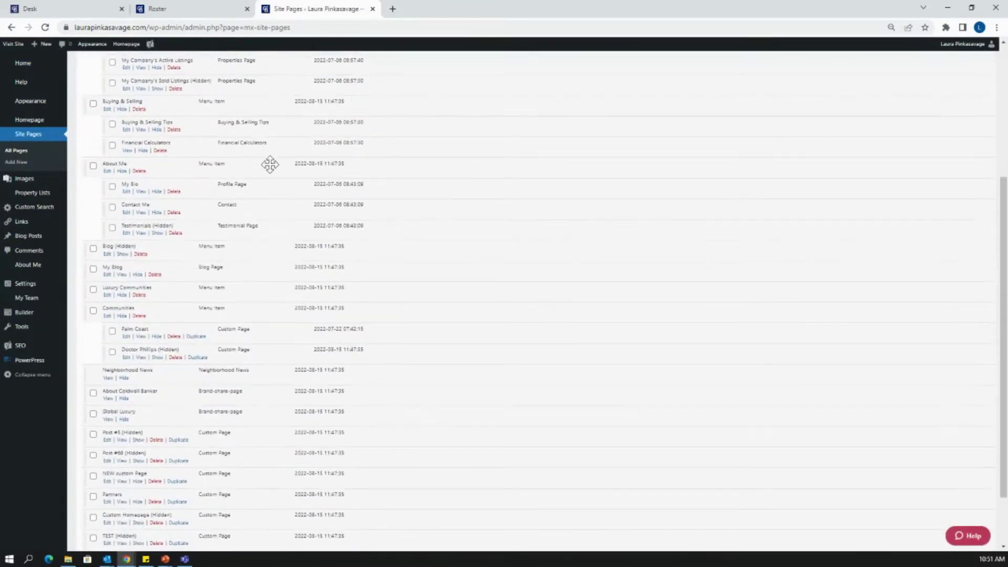
scroll(288, 179, down, 1)
scroll(286, 195, up, 5)
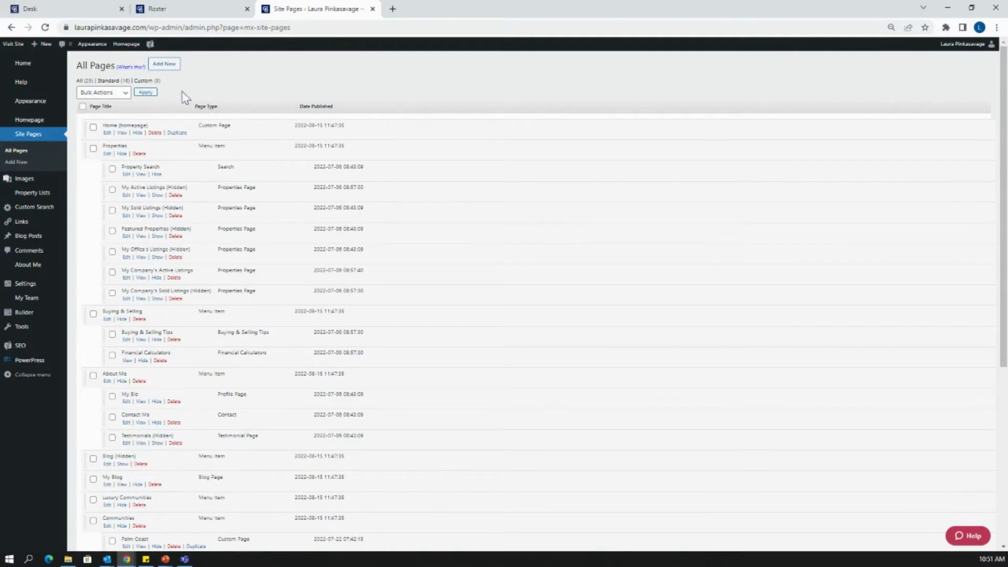
- Add a new Custom Page titled 'Custom Page' and place the cursor in its body
click(167, 67)
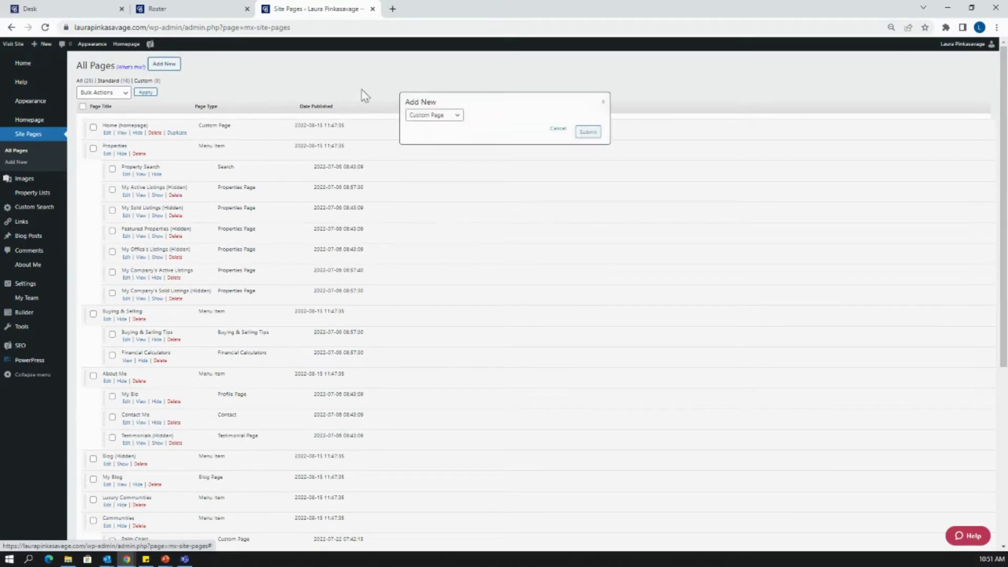
click(588, 131)
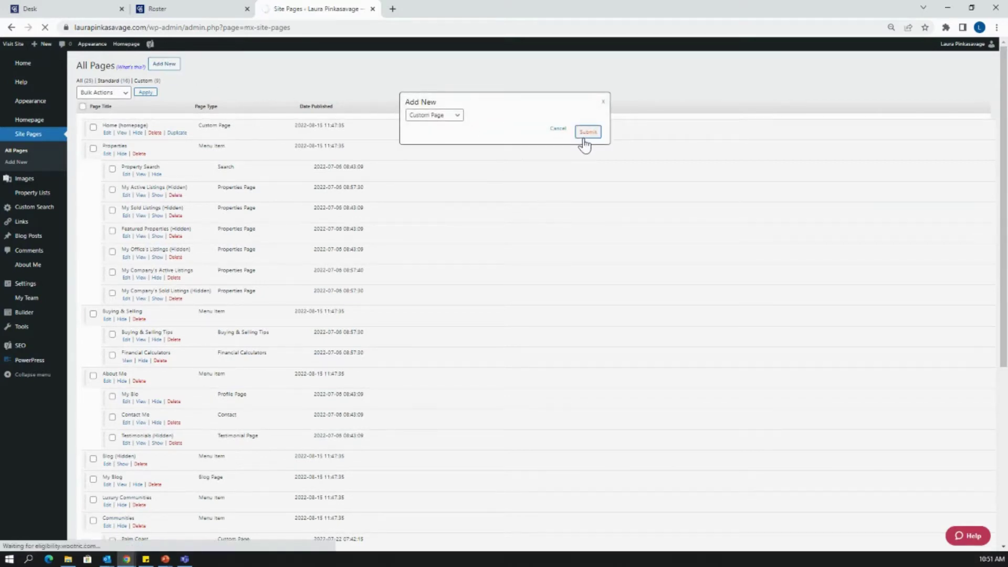
text(Cu)
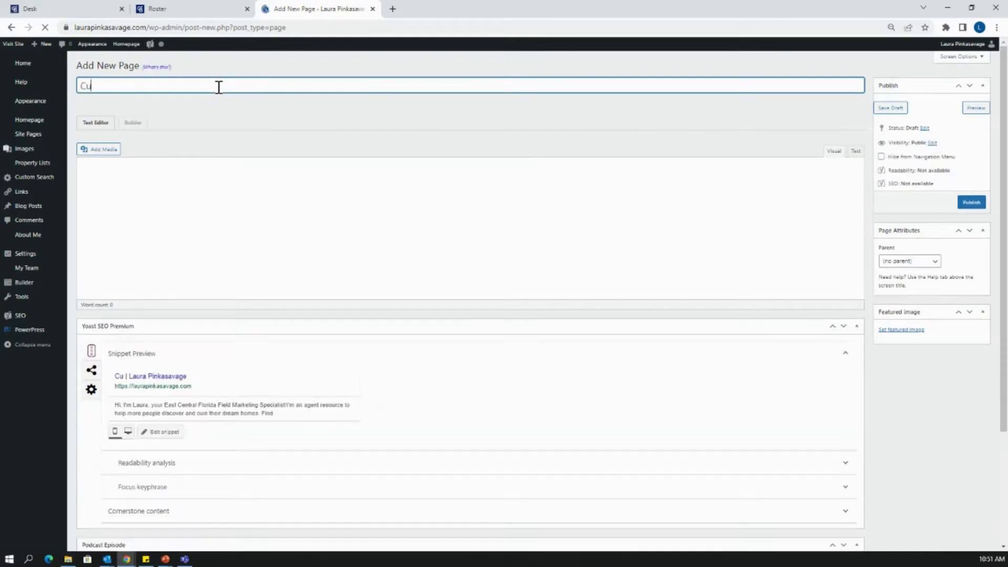
text(stom Page)
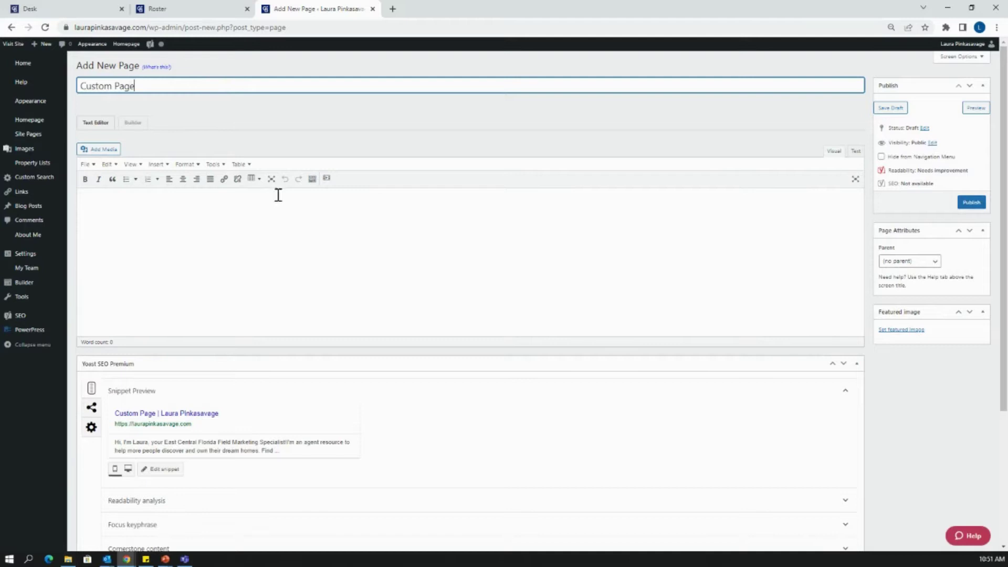
click(252, 218)
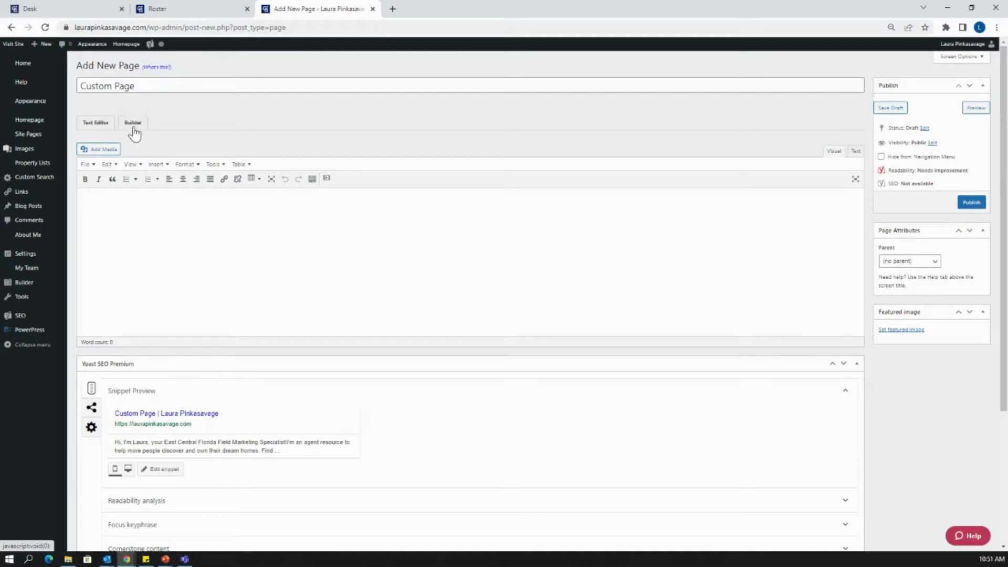
- Launch Beaver Builder on Custom Page, leaving the classic editor, with the Standard Modules panel showing
click(133, 124)
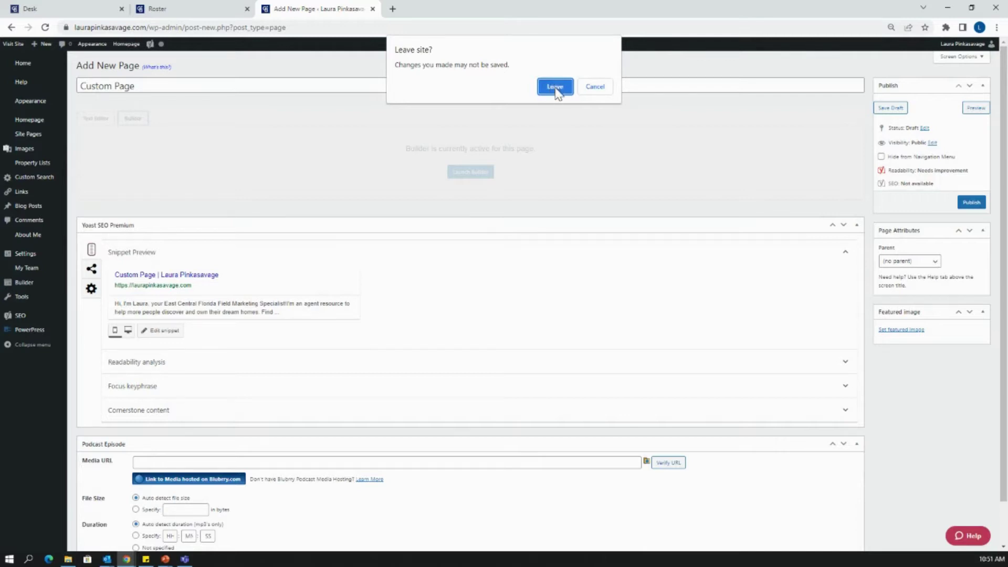
click(556, 88)
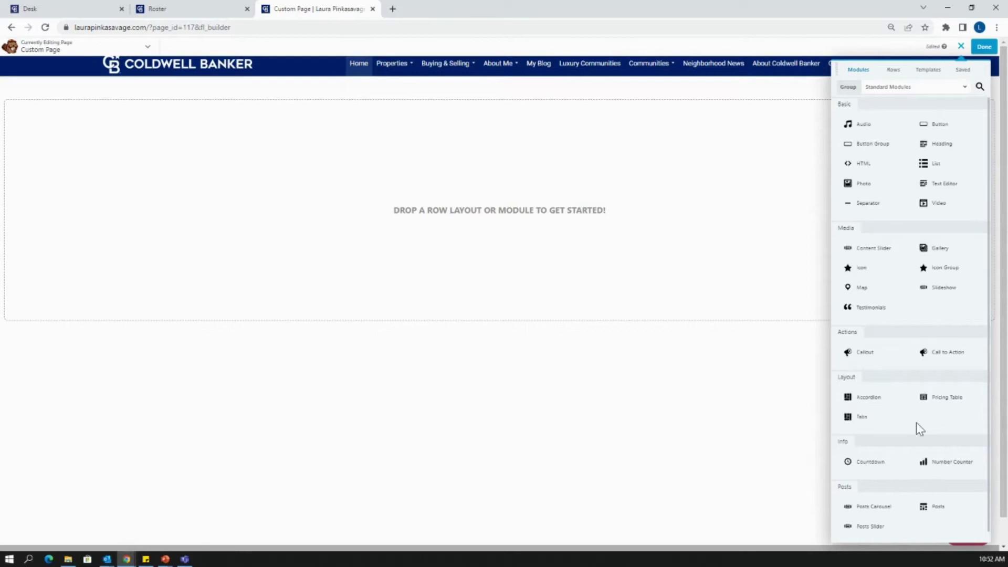
click(960, 46)
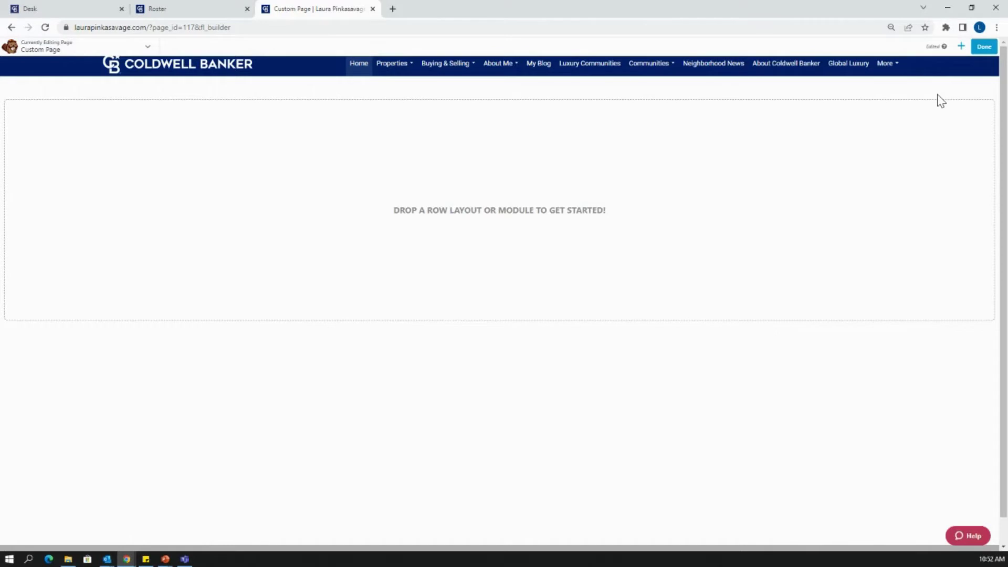
click(960, 46)
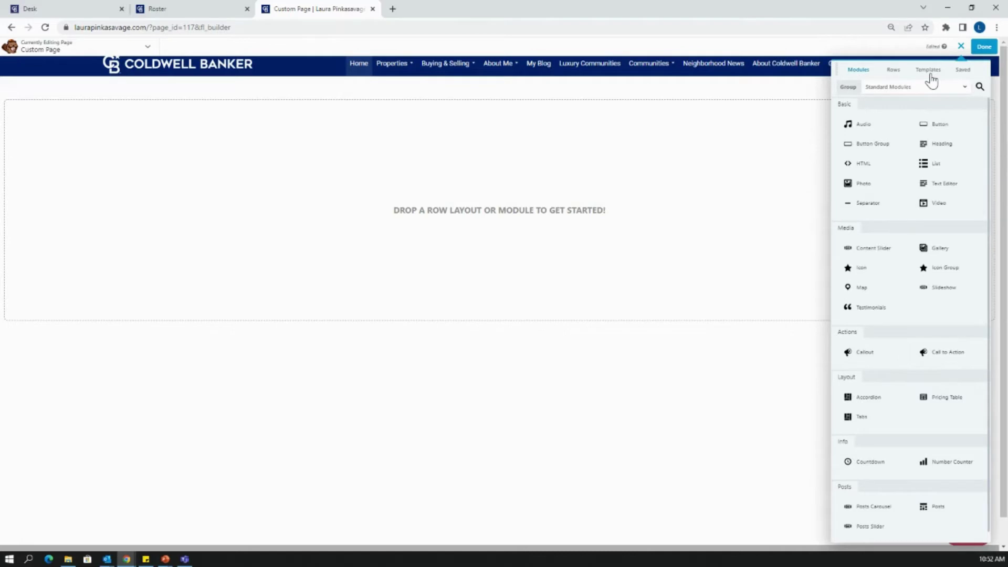
- Browse the MoxiWorks Templates thumbnails, including Module Library, Alt Homepage and Buying a Home
click(929, 71)
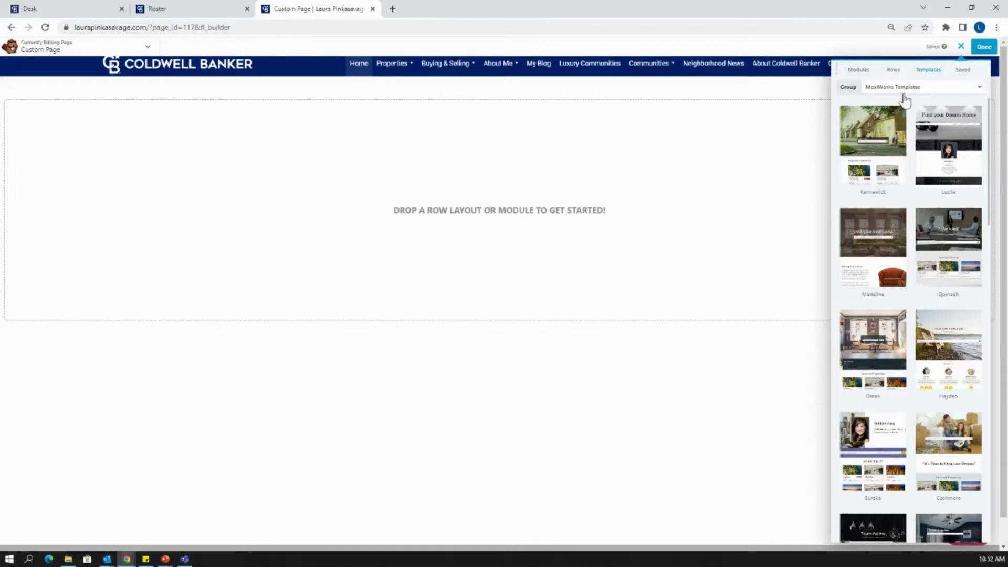
click(922, 89)
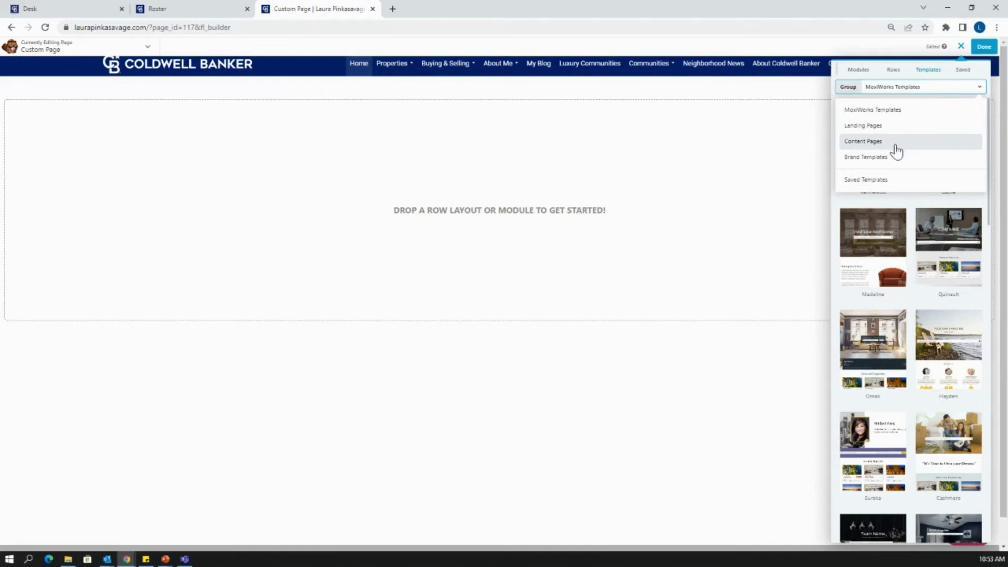
click(903, 110)
scroll(938, 169, down, 15)
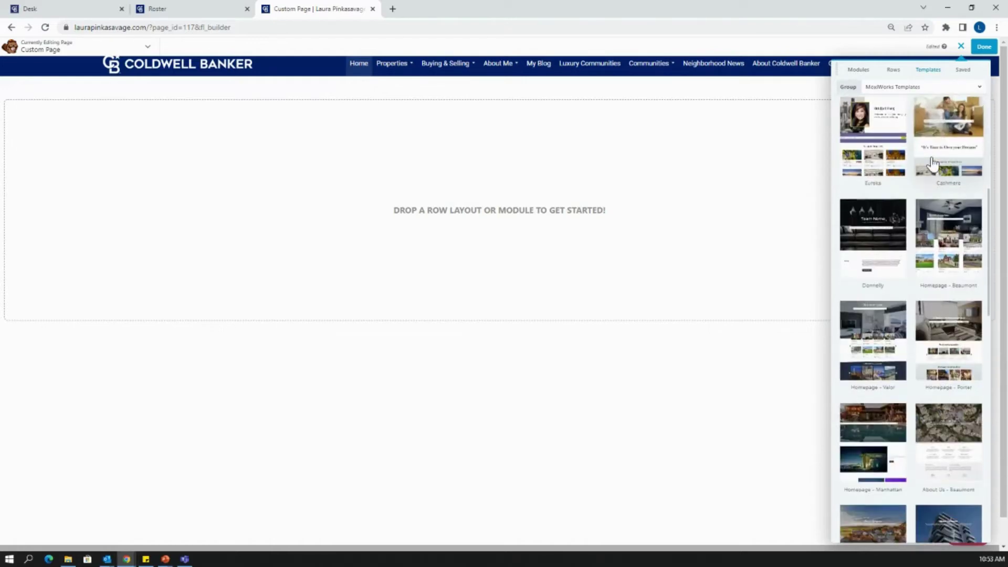
scroll(930, 160, down, 5)
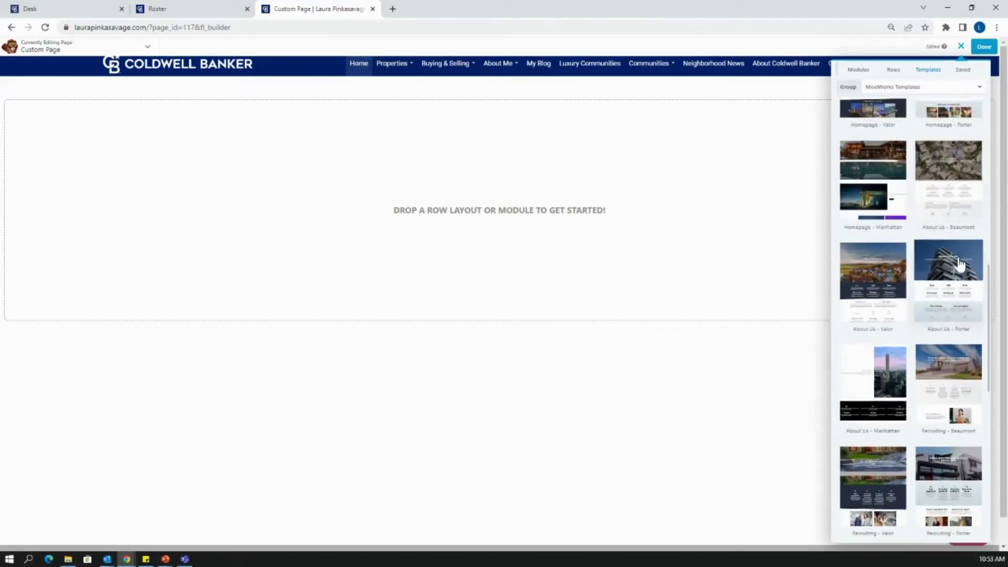
scroll(911, 289, down, 3)
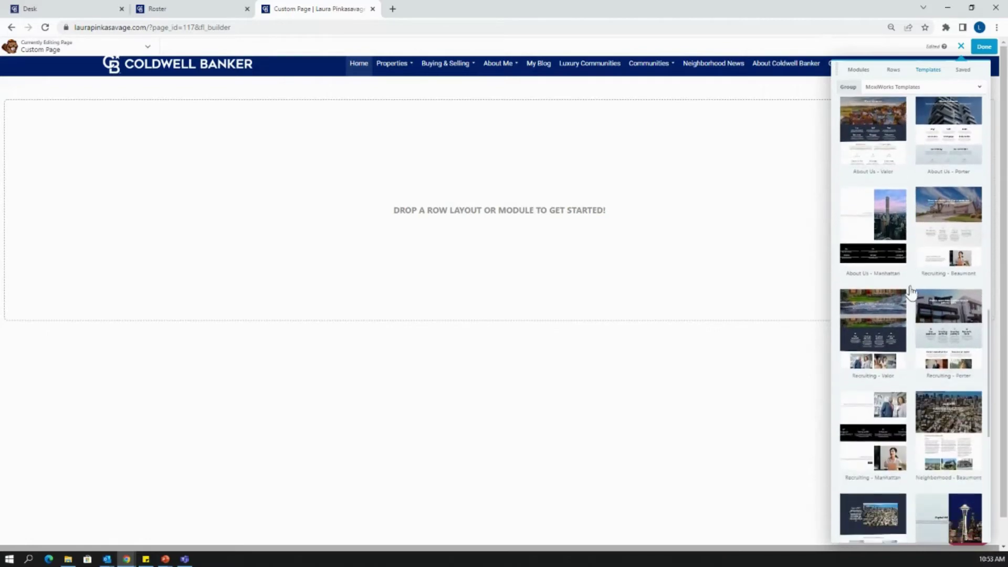
scroll(918, 315, down, 3)
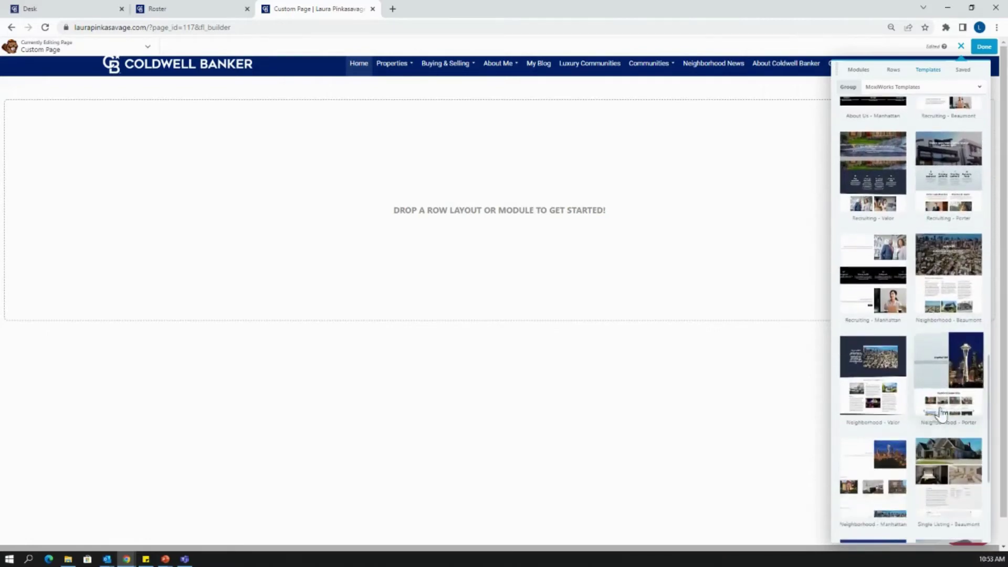
scroll(941, 415, down, 2)
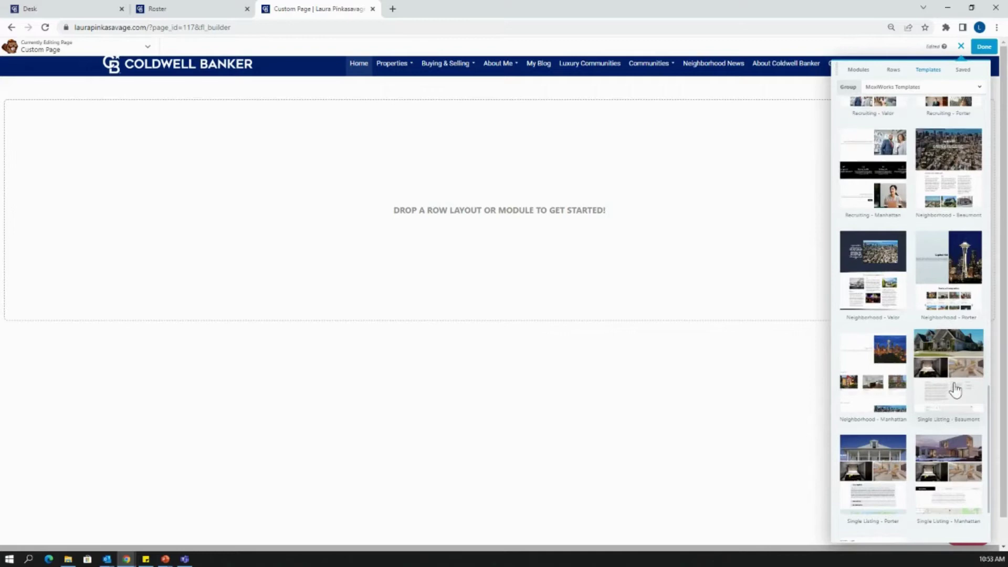
scroll(944, 383, down, 2)
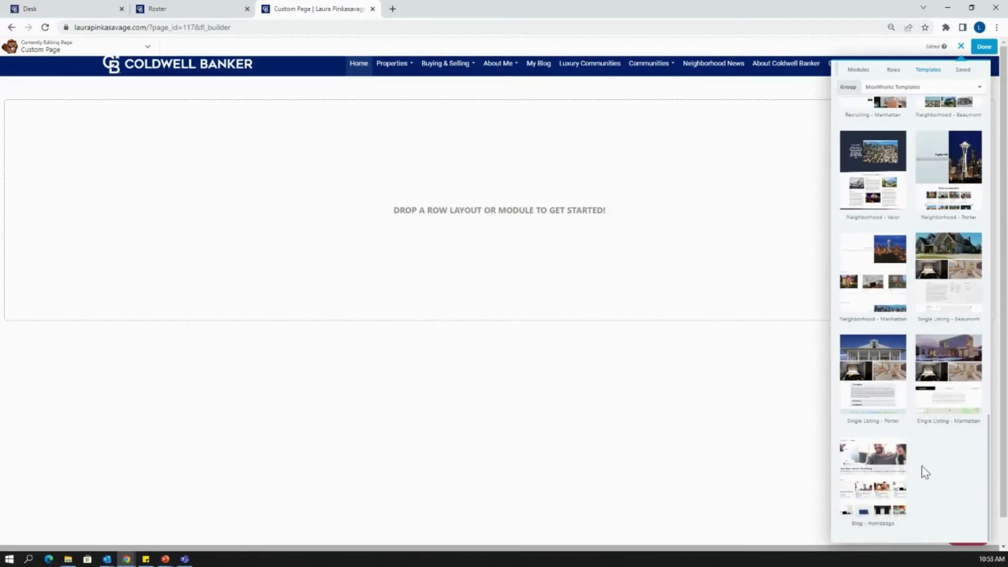
scroll(923, 469, up, 5)
scroll(925, 467, up, 10)
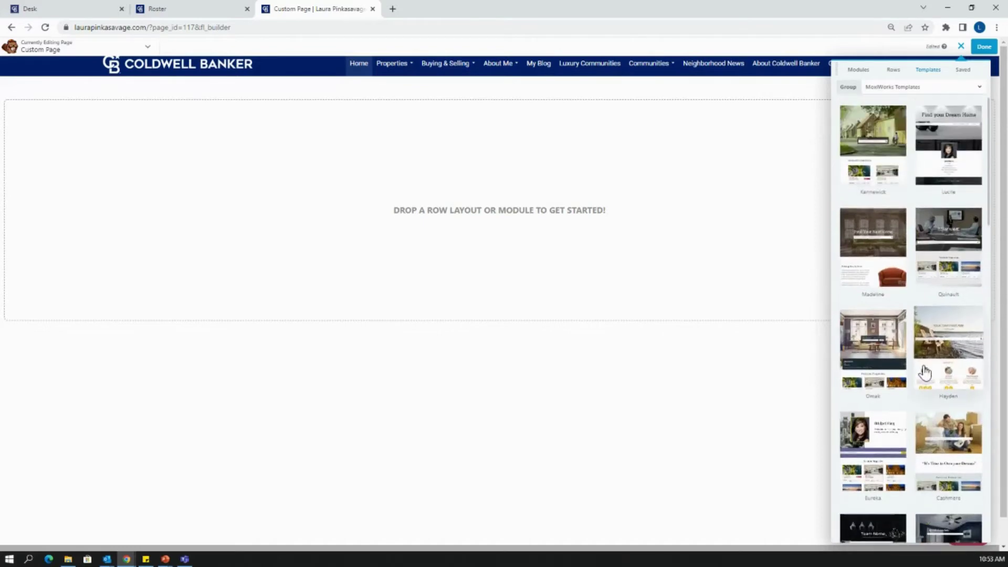
click(897, 87)
click(919, 159)
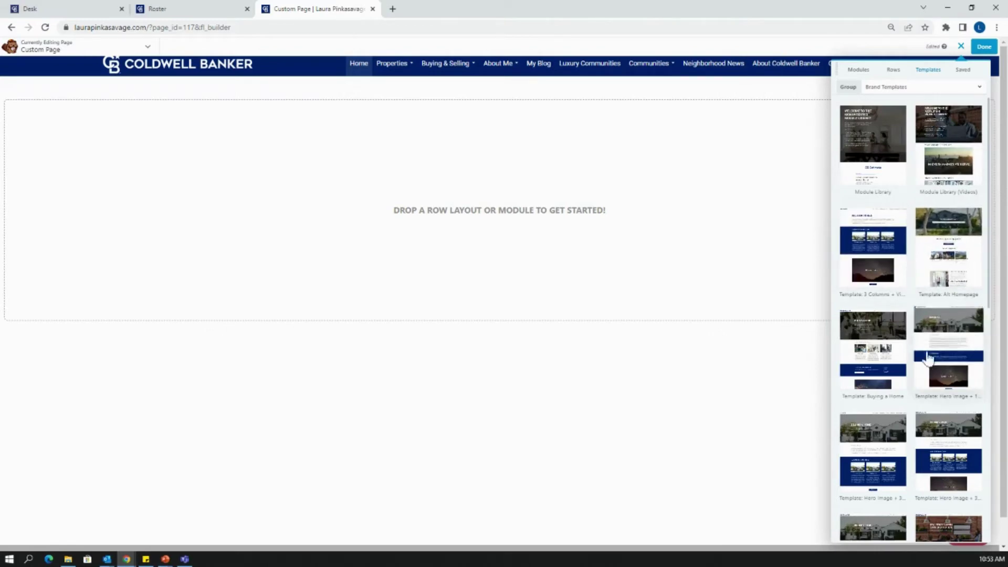
scroll(924, 225, down, 1)
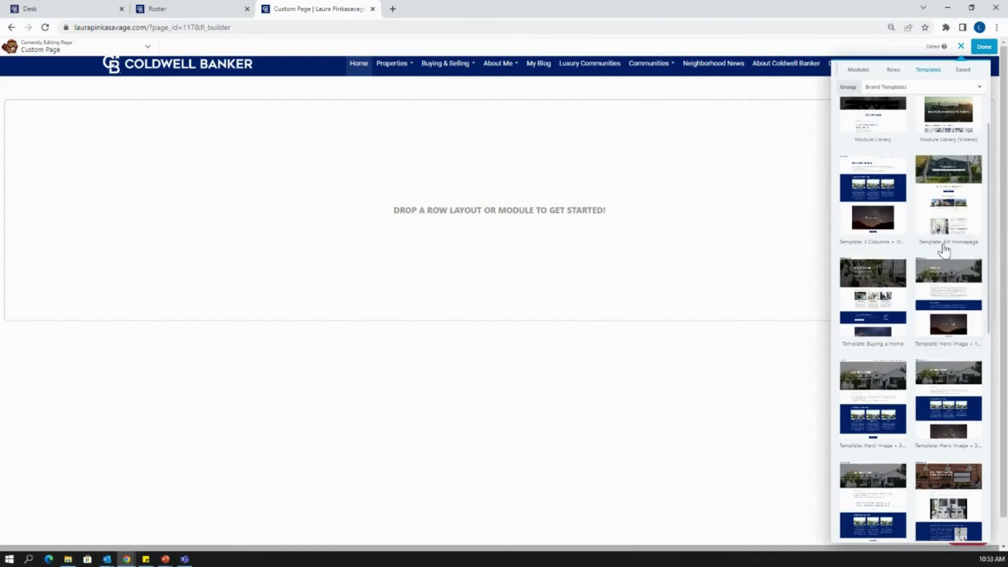
scroll(945, 273, down, 1)
scroll(940, 273, down, 1)
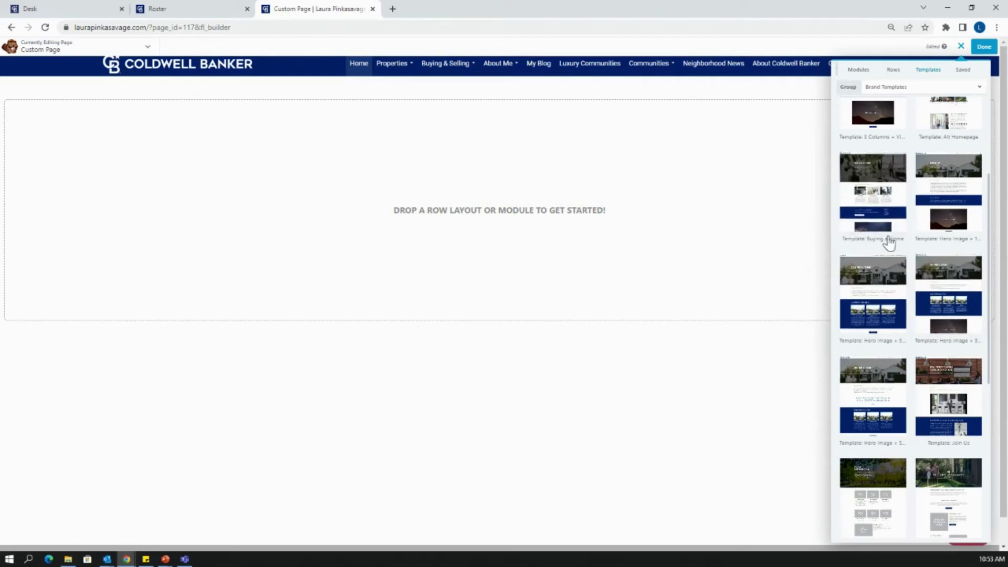
scroll(898, 246, down, 3)
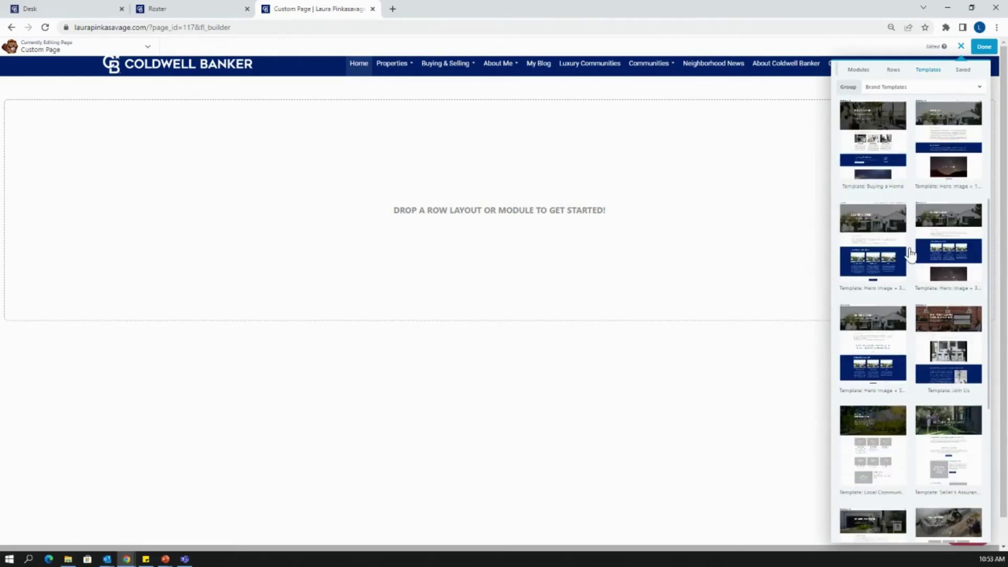
scroll(914, 257, down, 1)
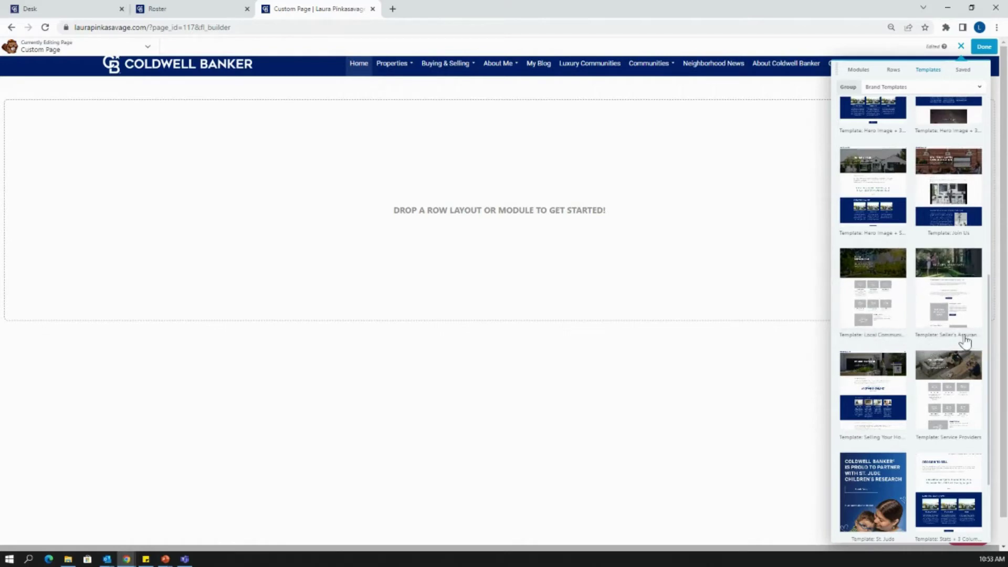
scroll(942, 322, down, 2)
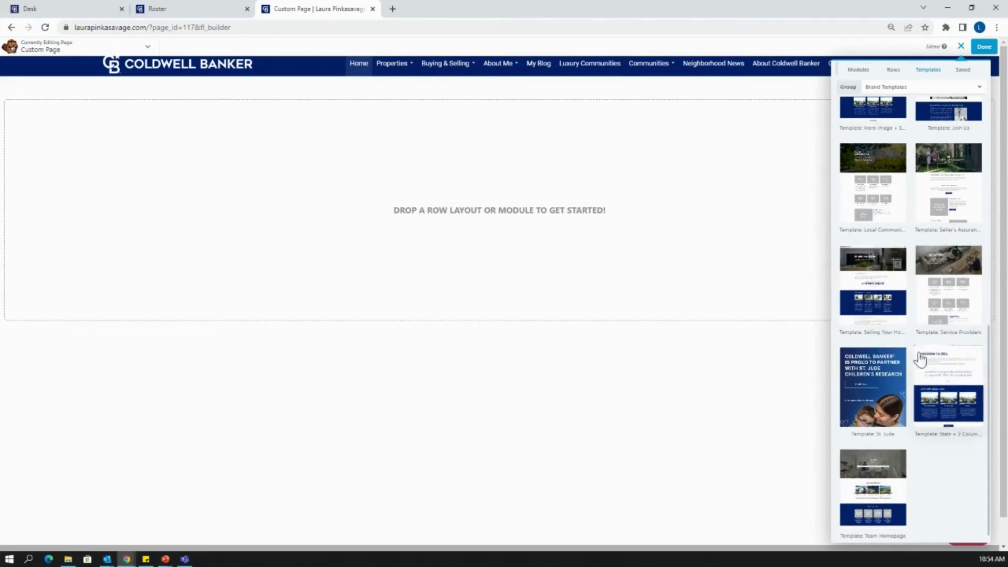
scroll(919, 357, down, 1)
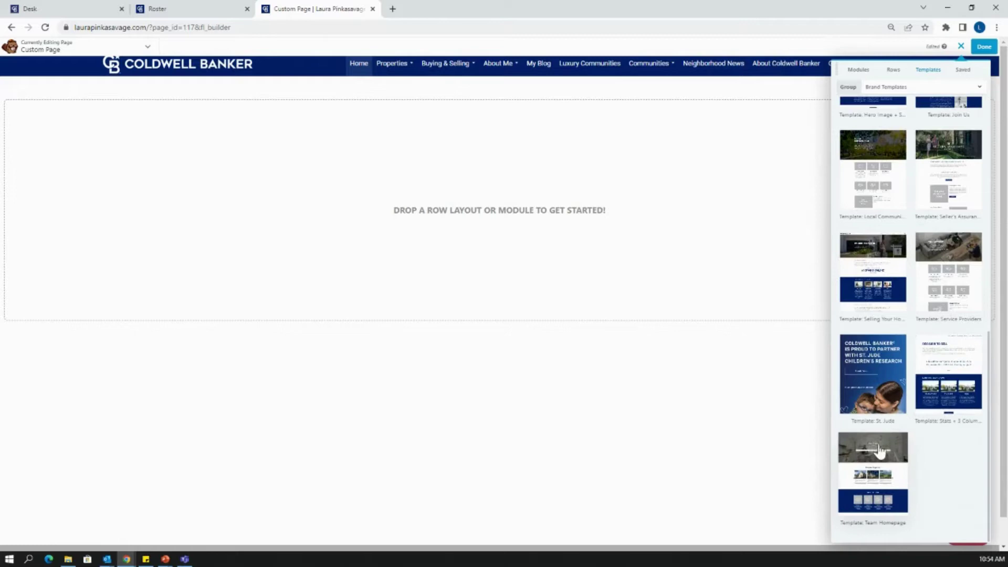
scroll(923, 457, up, 6)
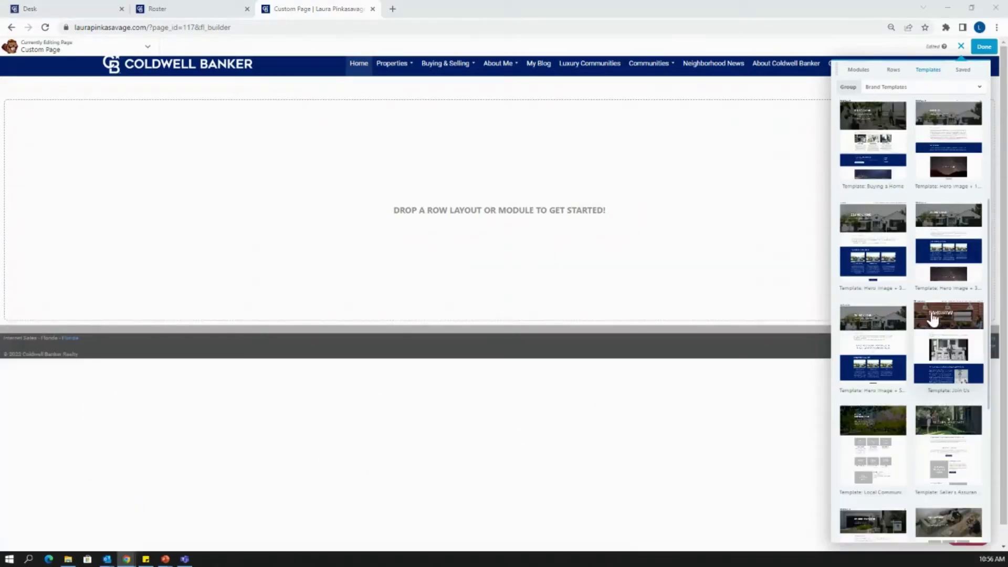
scroll(932, 317, down, 1)
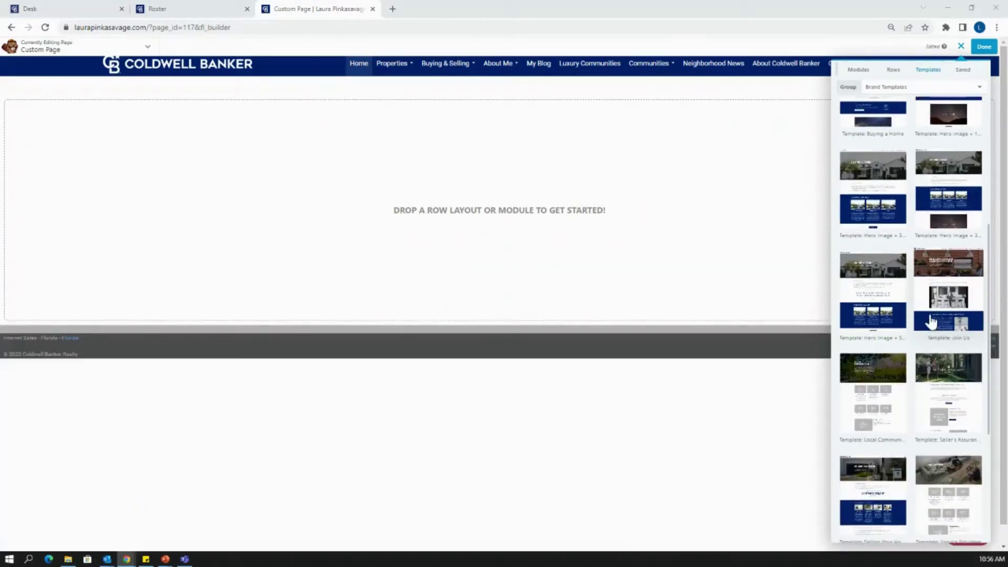
scroll(929, 324, down, 1)
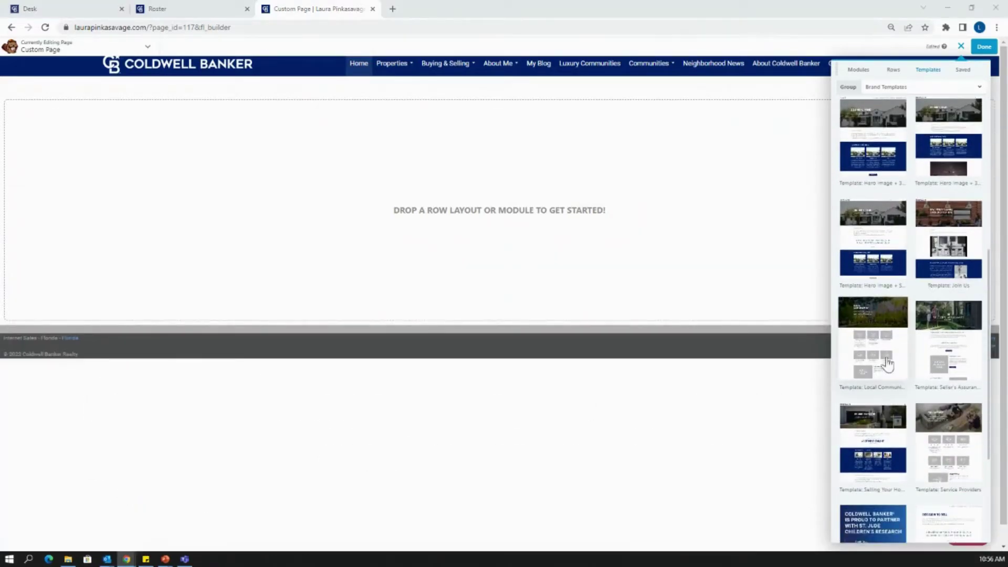
- Apply the Local Communities template and inspect its hero paragraph text without changing it
click(882, 358)
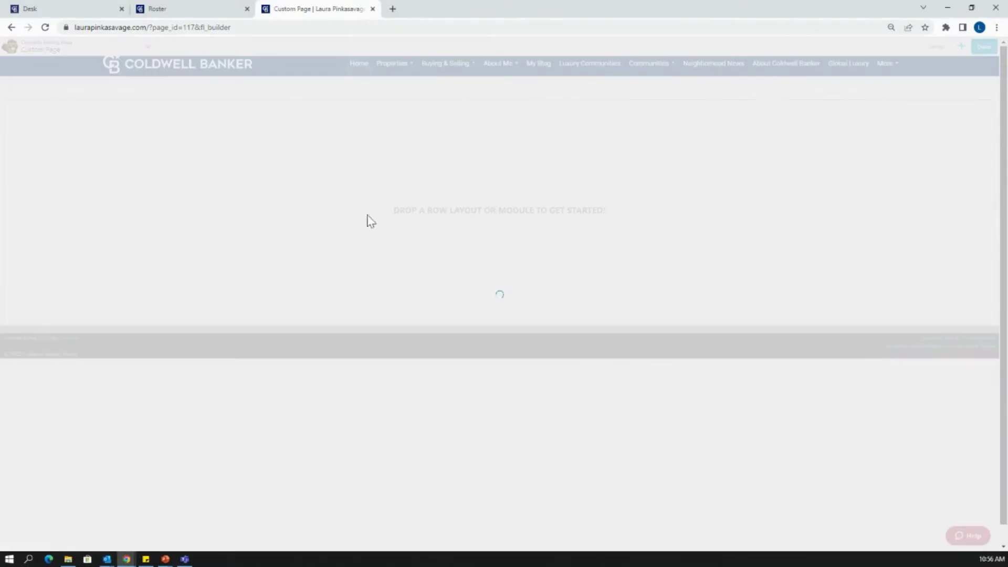
scroll(610, 310, down, 3)
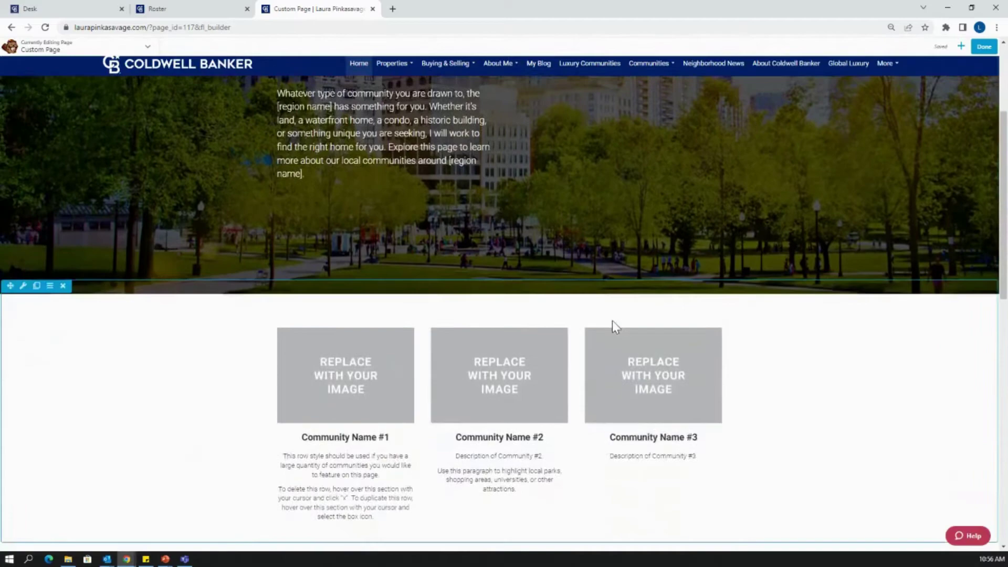
scroll(612, 320, down, 5)
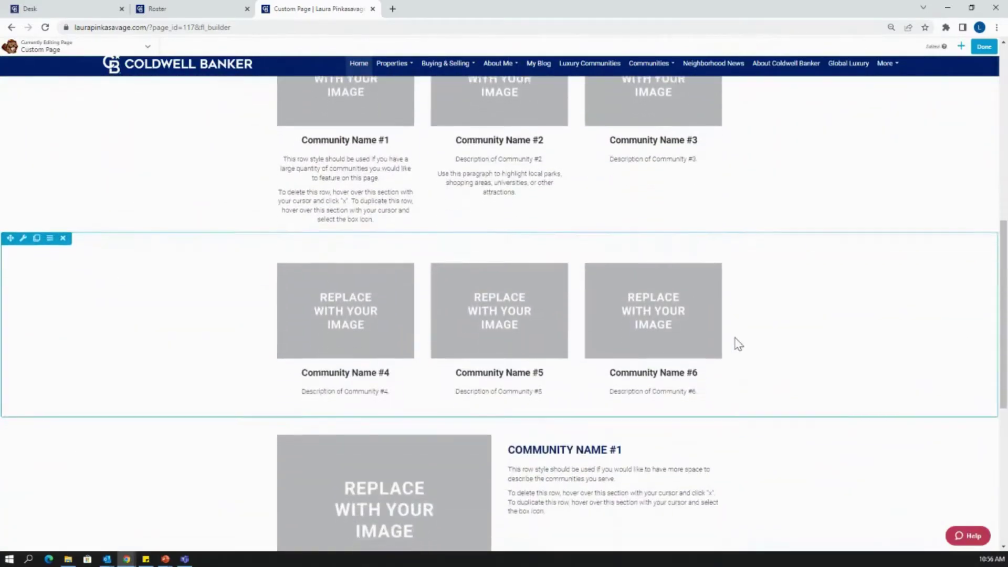
scroll(737, 344, down, 5)
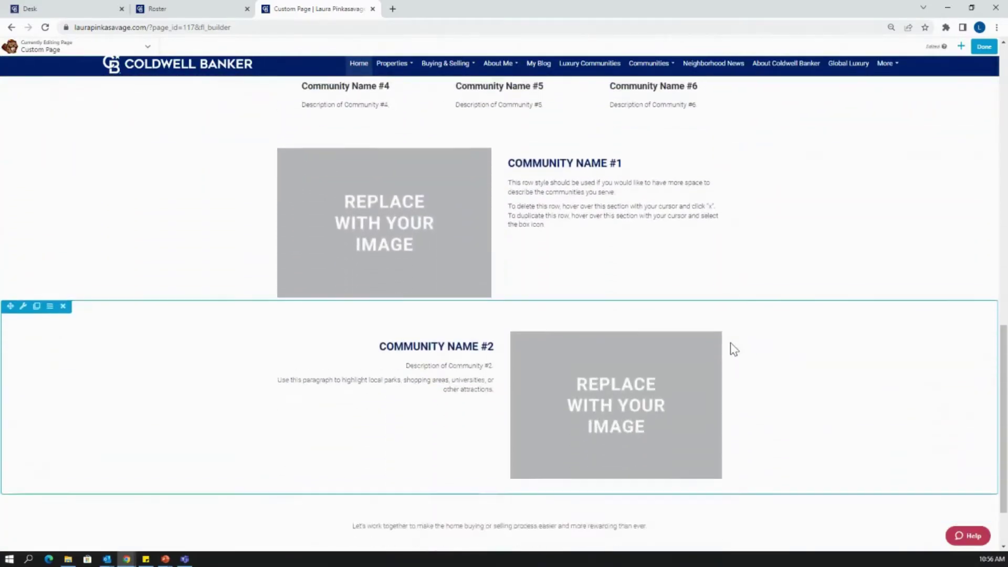
scroll(734, 349, up, 10)
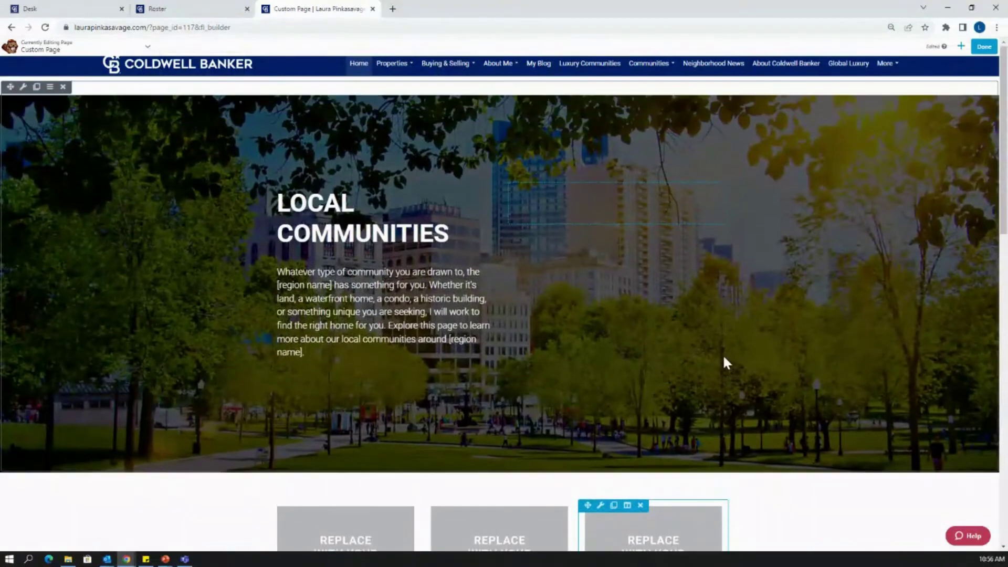
click(383, 328)
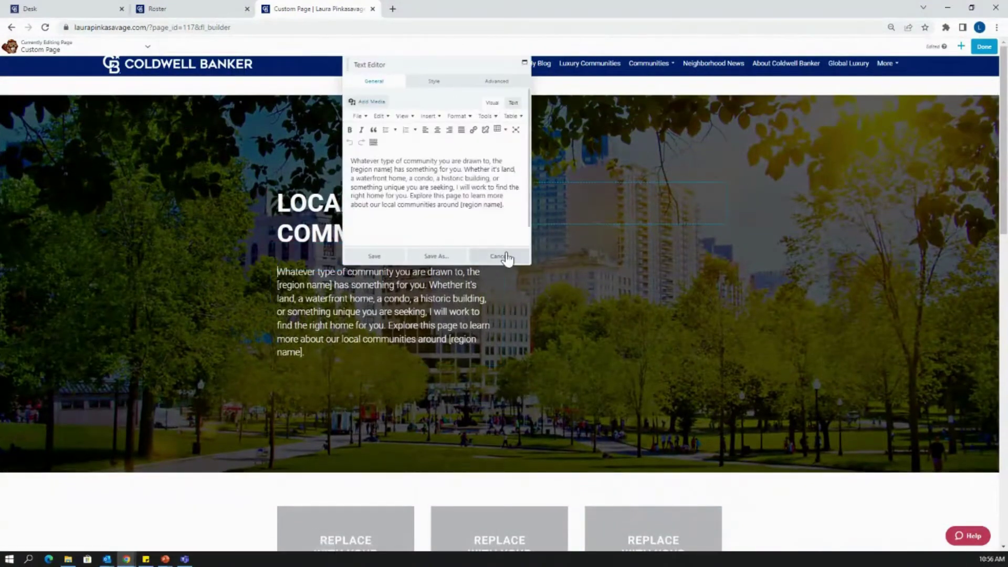
click(499, 256)
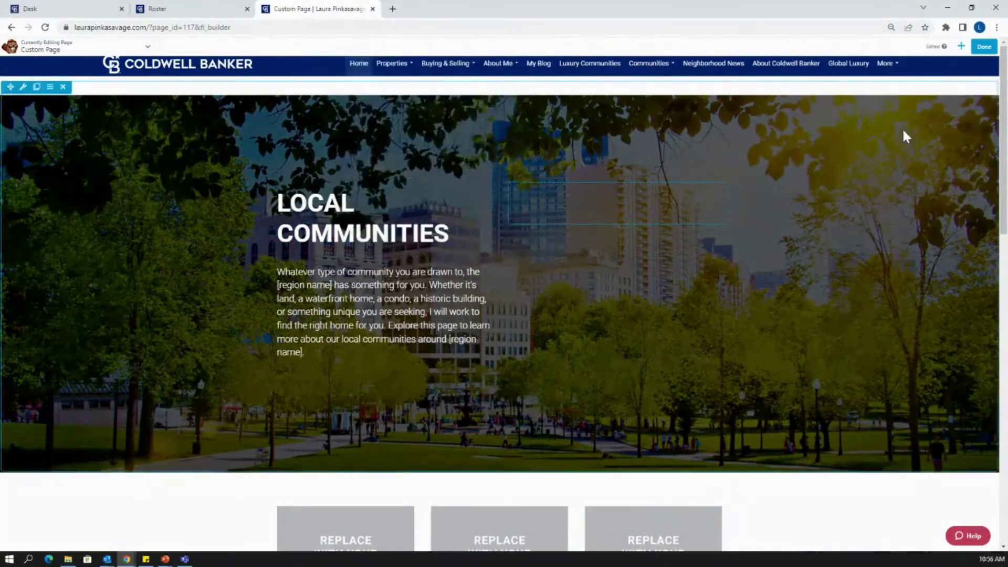
- Replace the existing layout with the Alt Homepage template, confirming the overwrite warning
click(961, 47)
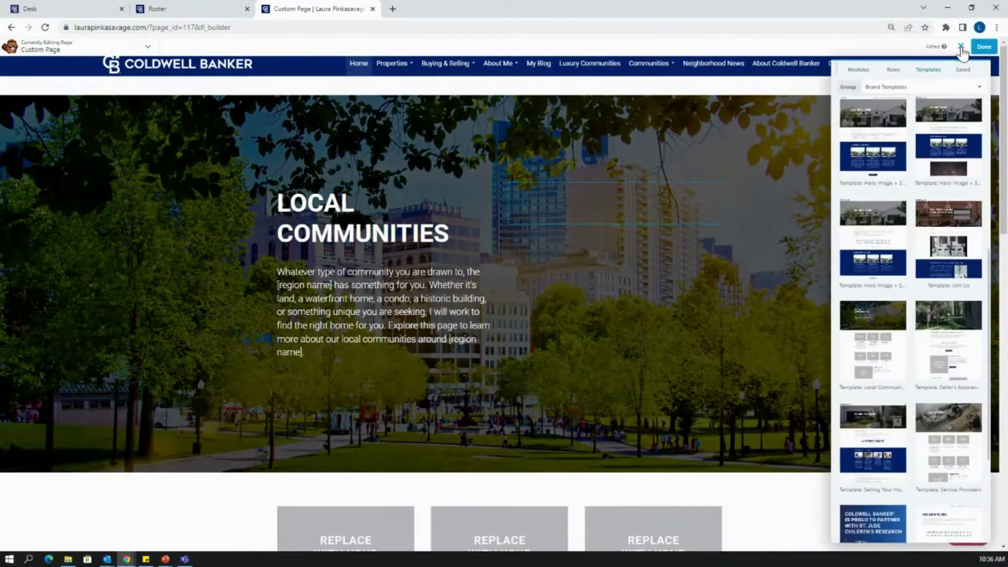
scroll(947, 305, up, 5)
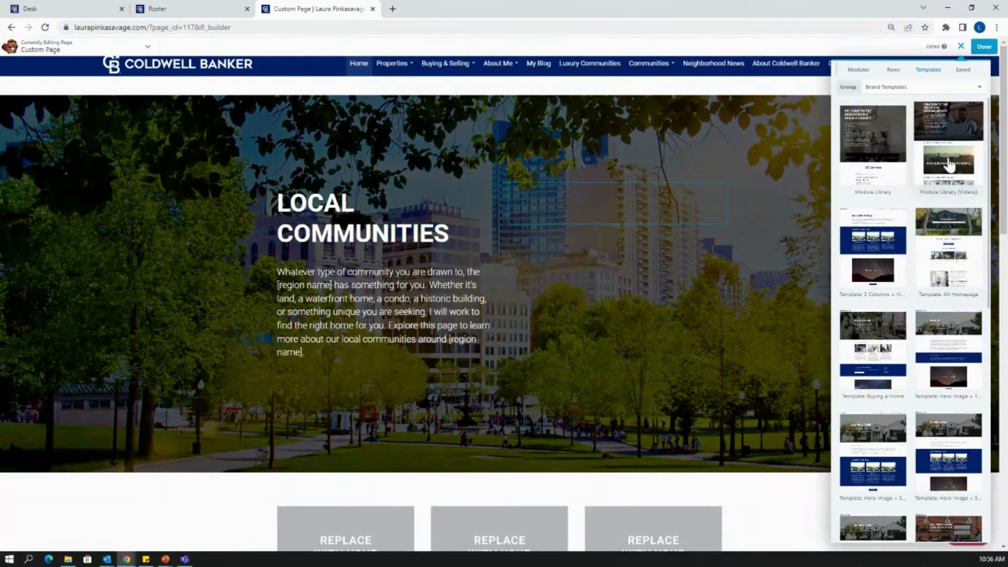
click(955, 263)
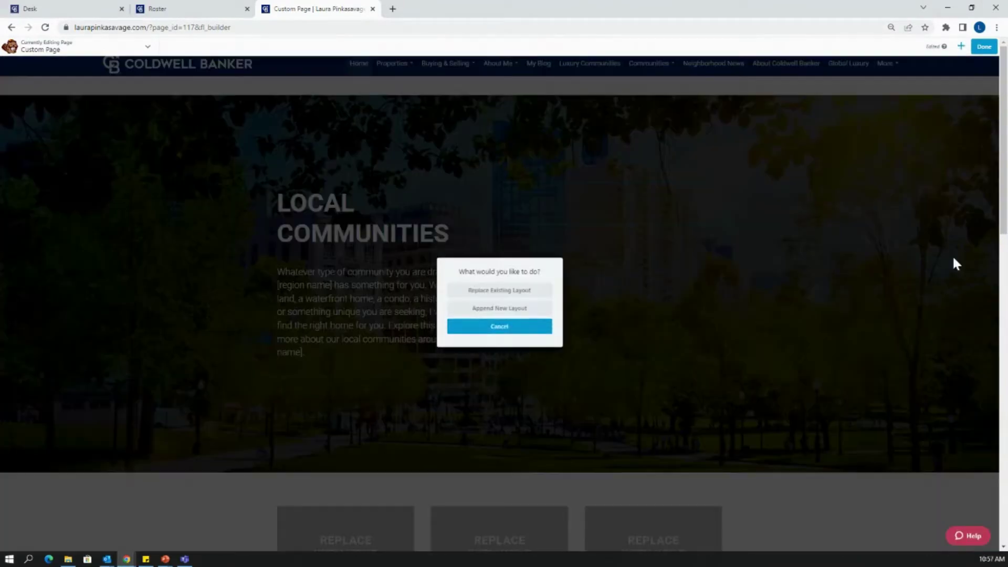
click(515, 290)
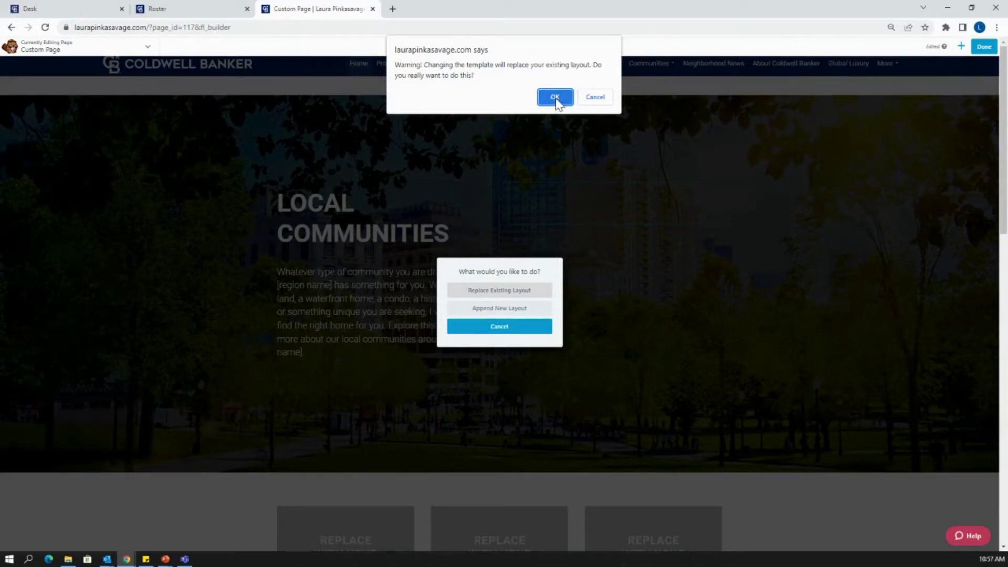
click(555, 98)
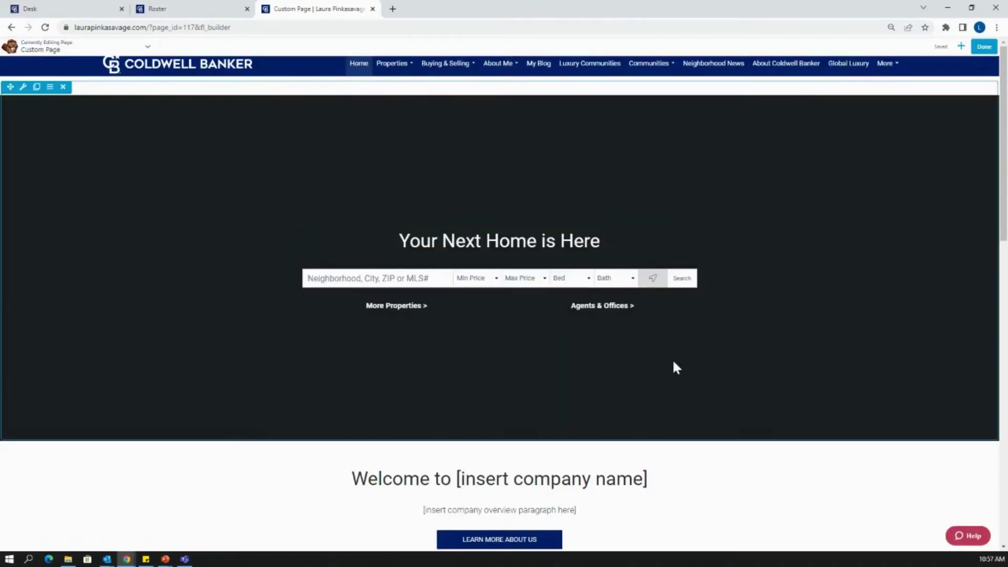
scroll(769, 346, down, 3)
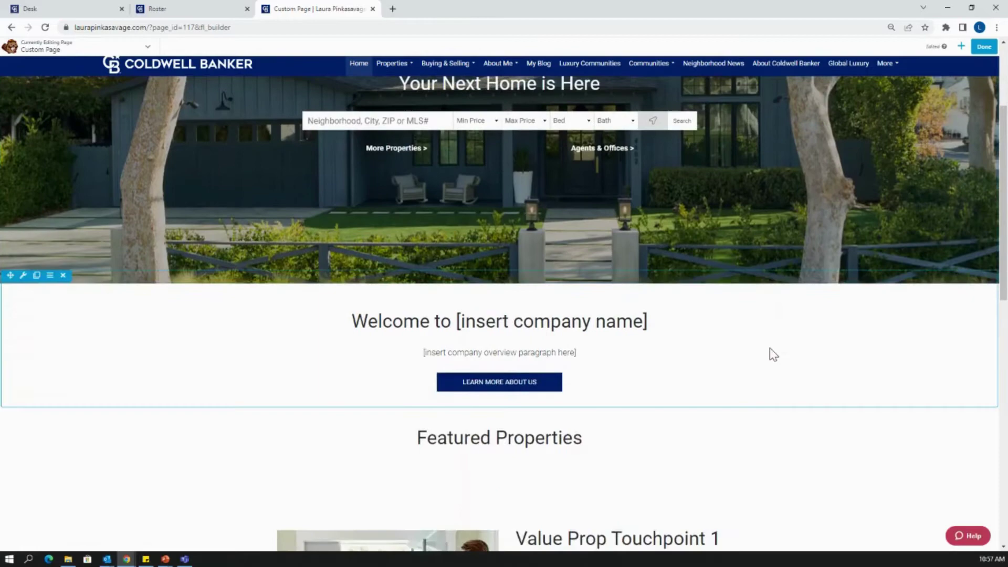
scroll(769, 347, down, 10)
scroll(768, 348, up, 9)
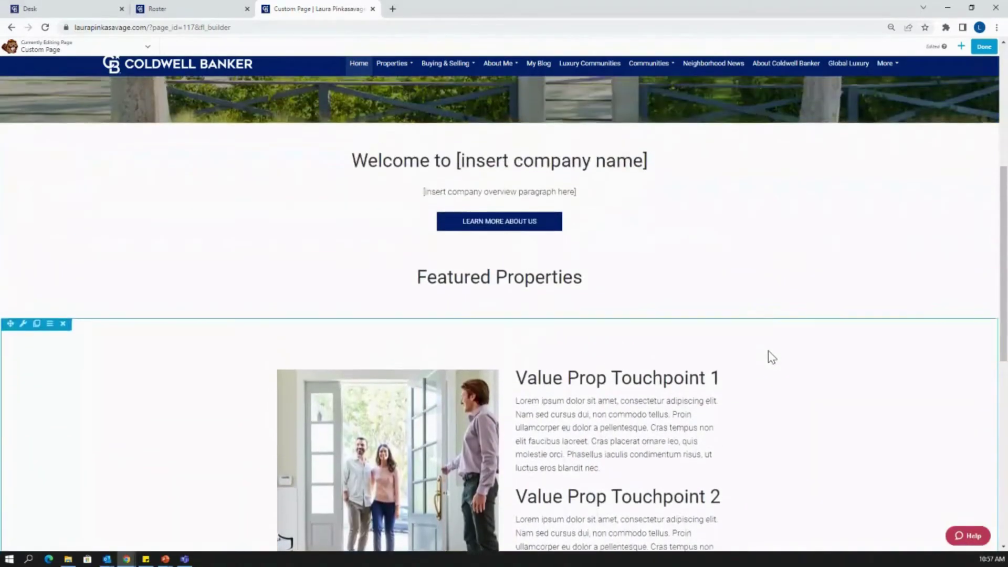
scroll(768, 351, up, 6)
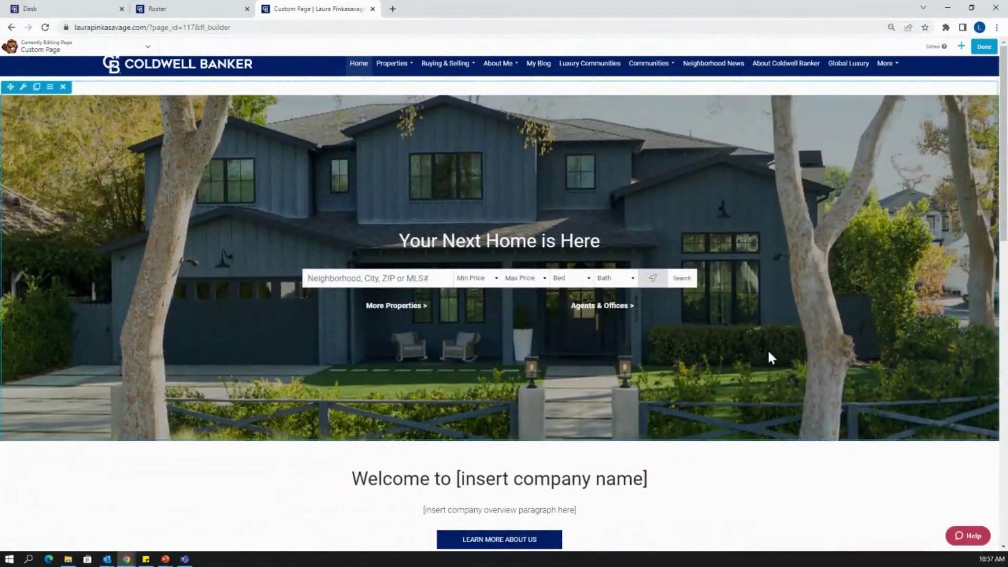
click(961, 46)
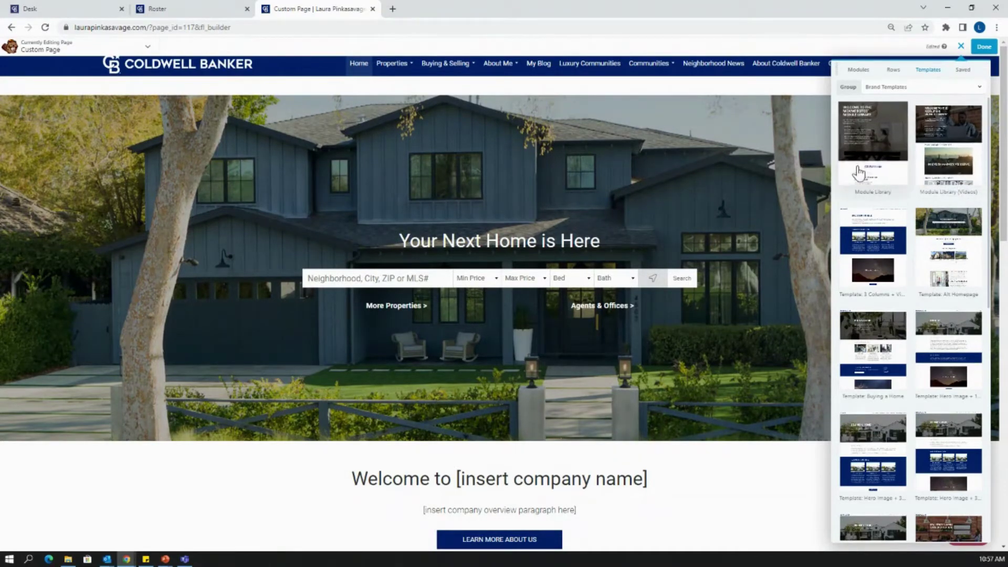
- Apply the Module Library template via Replace Existing Layout and confirm the overwrite
click(891, 168)
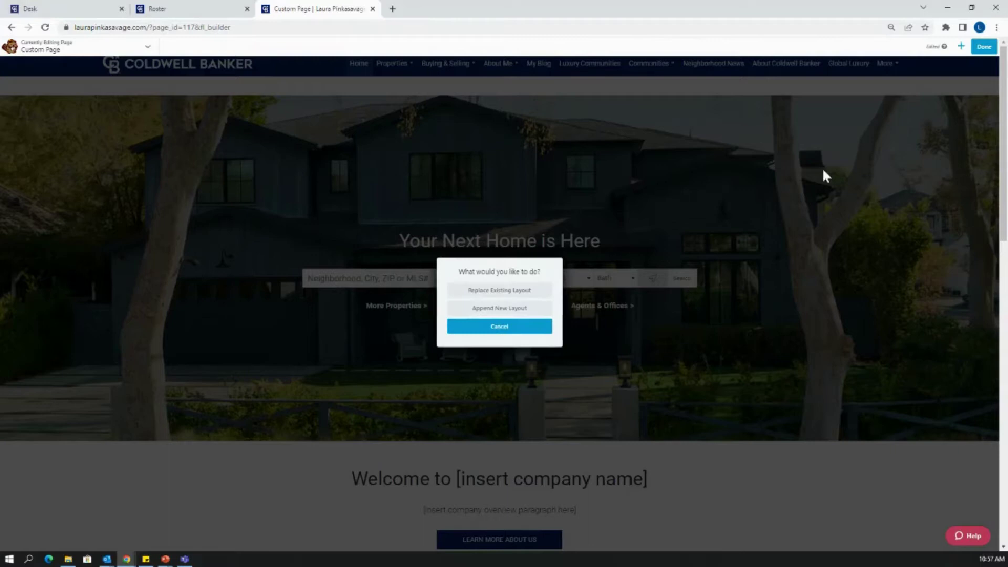
click(505, 292)
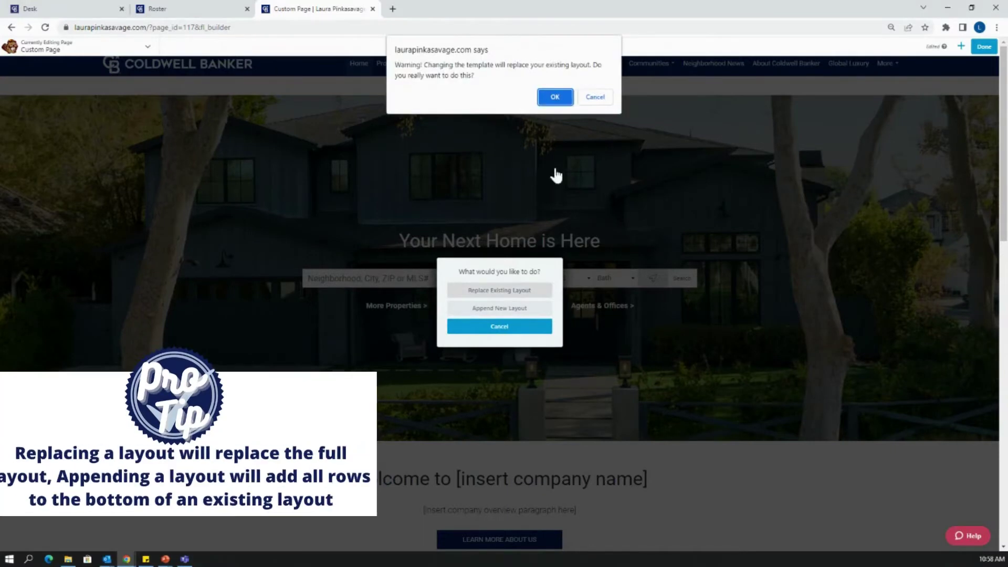
click(554, 97)
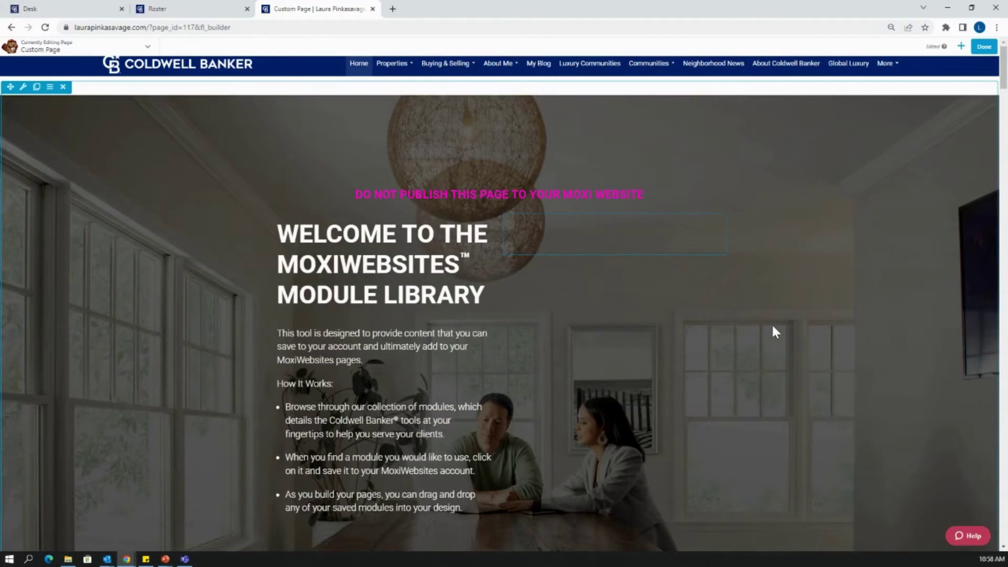
- Scroll past Seller's Assurance, Buyer Modules and Seller Modules down to the Exclusive Look row
scroll(775, 330, down, 7)
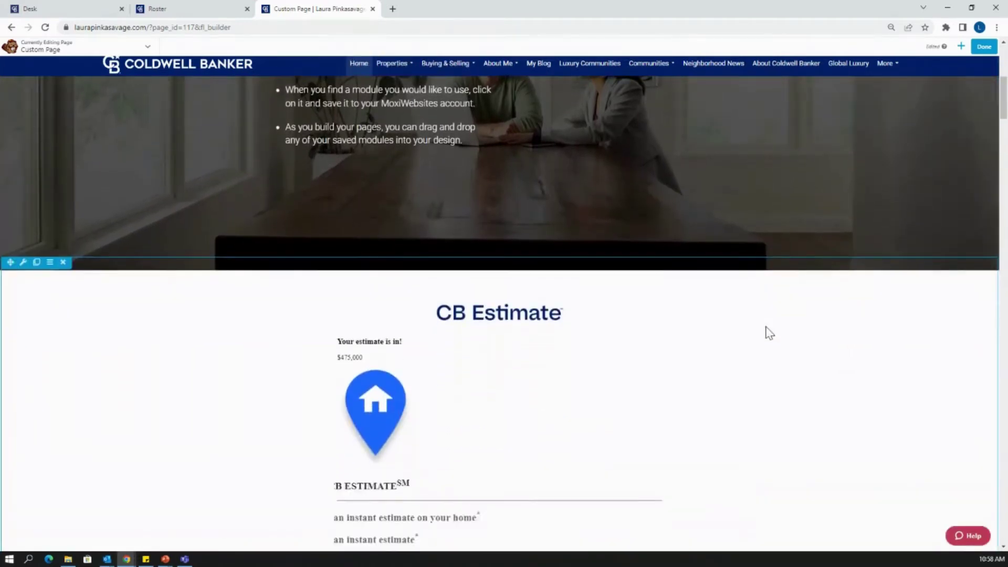
scroll(770, 333, down, 3)
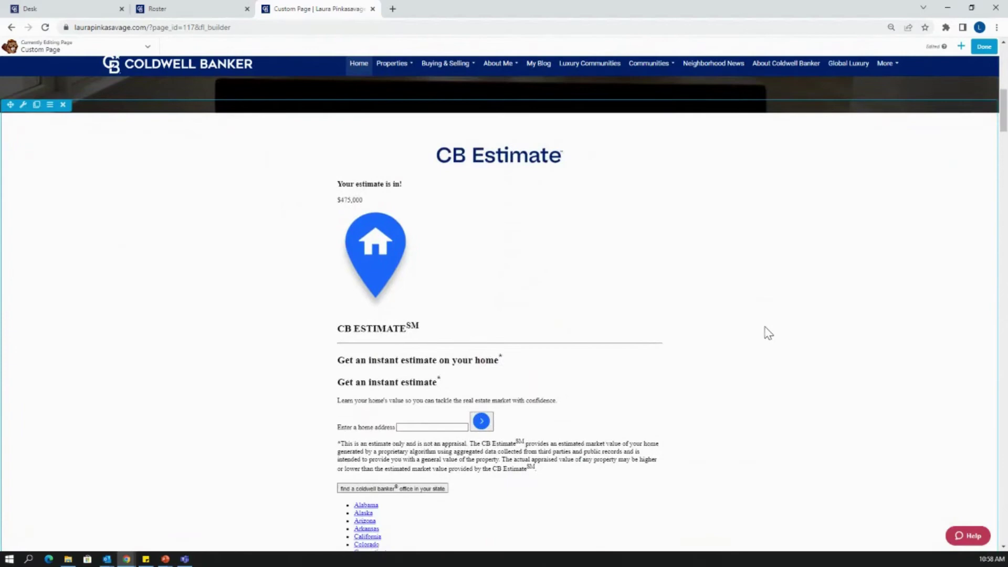
scroll(768, 334, down, 14)
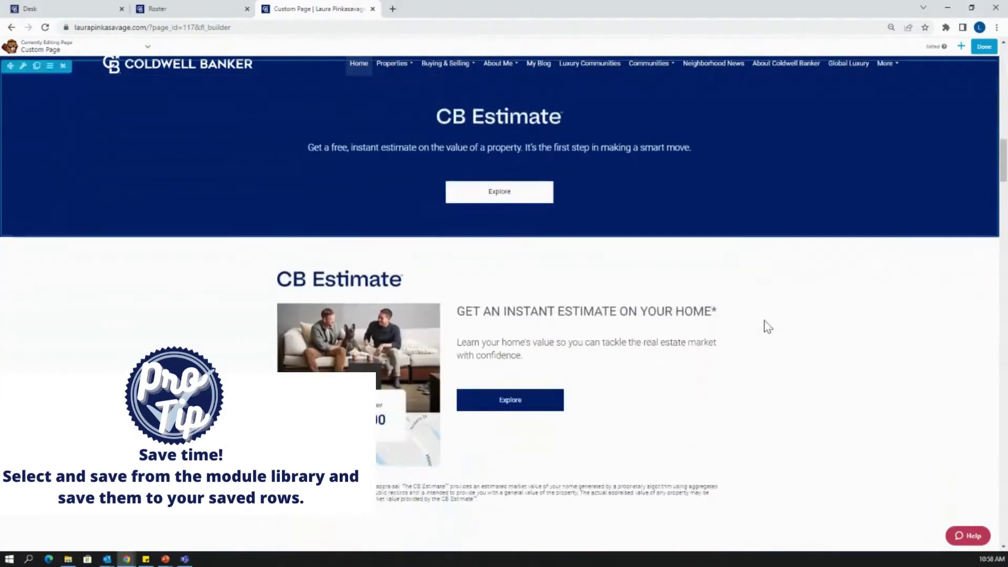
scroll(767, 326, down, 10)
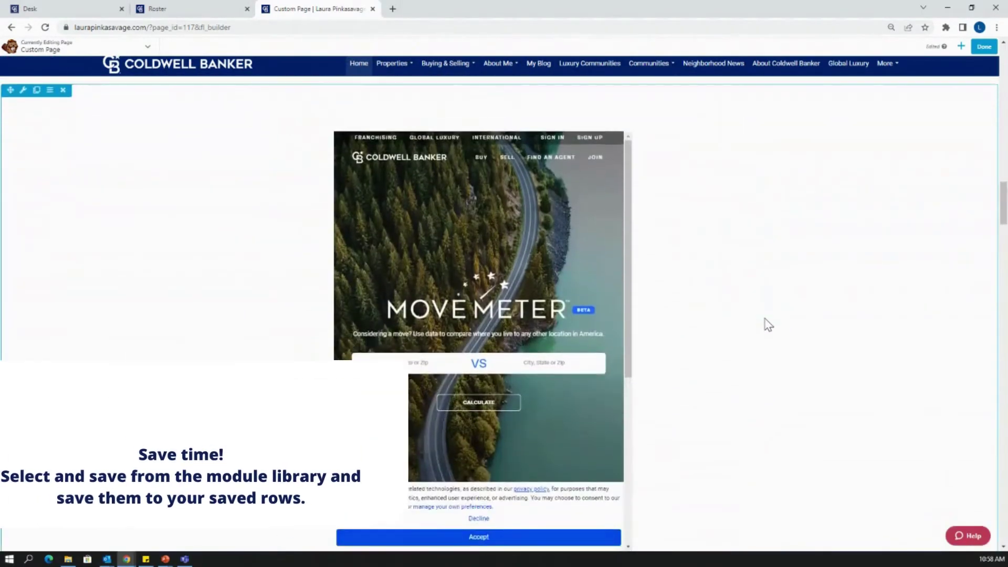
scroll(767, 325, down, 10)
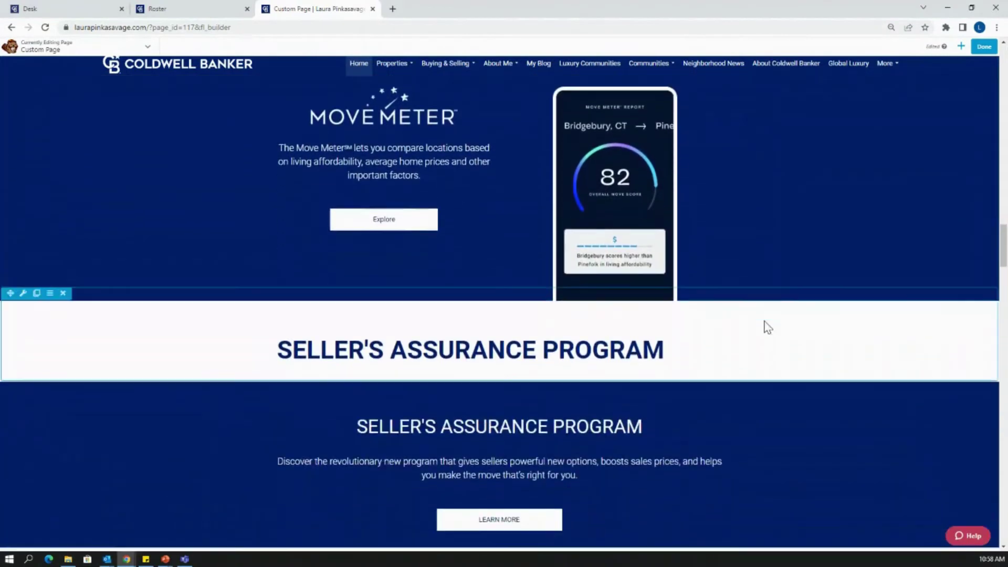
scroll(767, 327, down, 7)
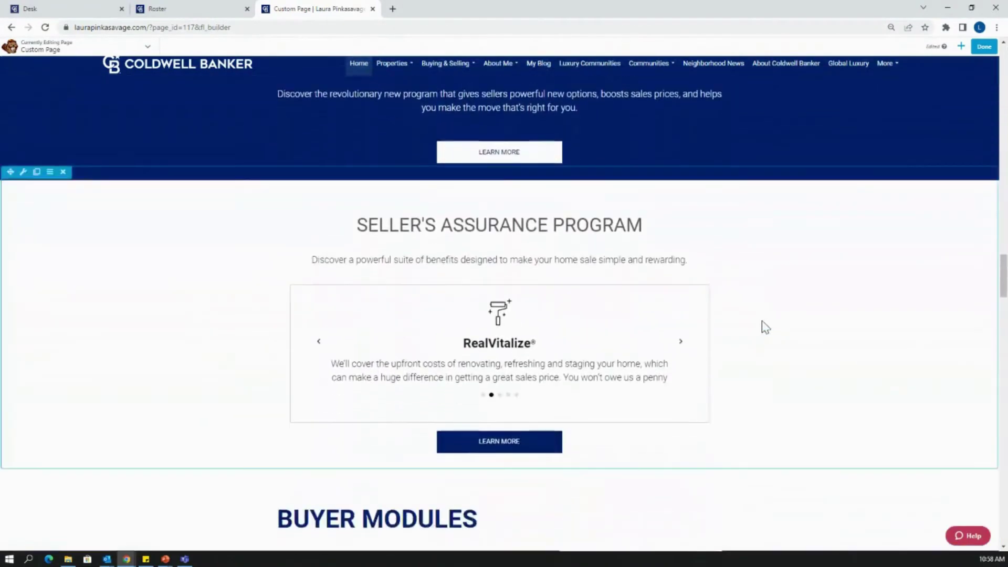
scroll(765, 327, up, 6)
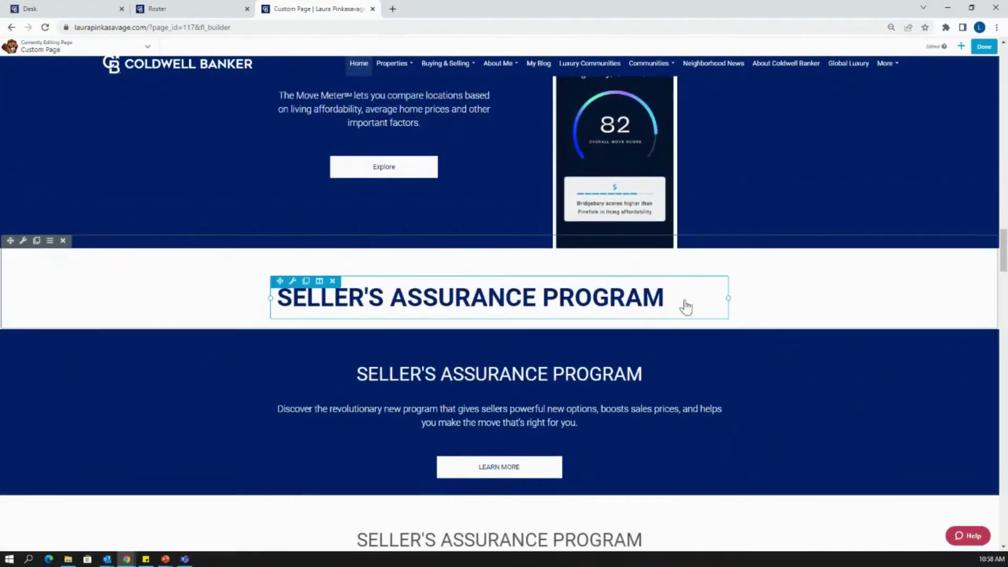
scroll(765, 316, down, 8)
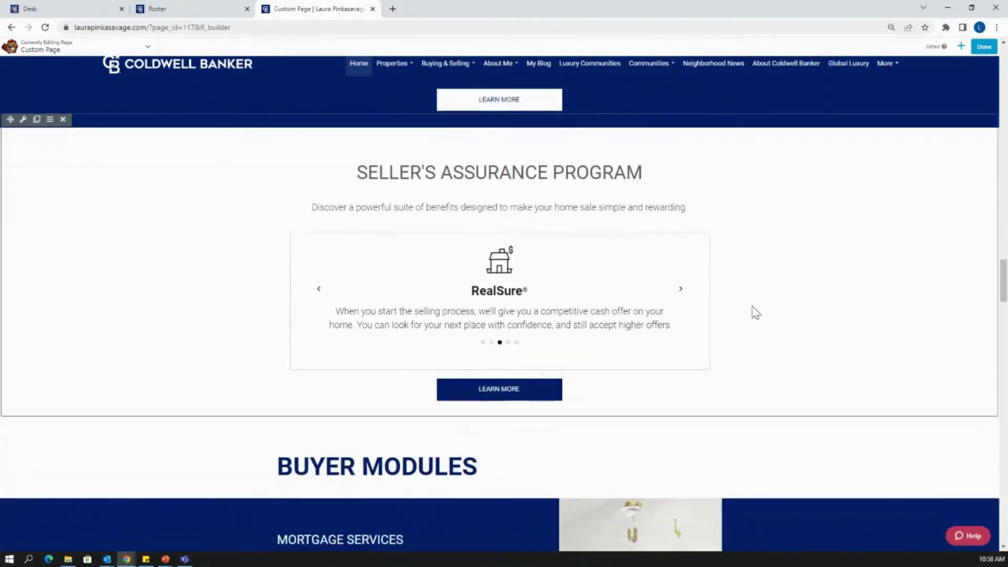
scroll(751, 302, down, 9)
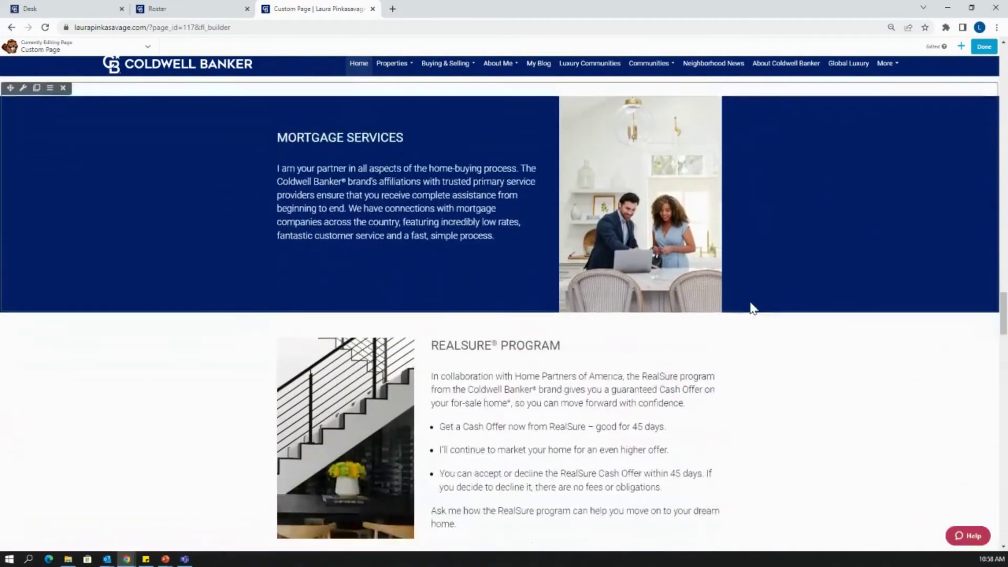
scroll(751, 309, down, 9)
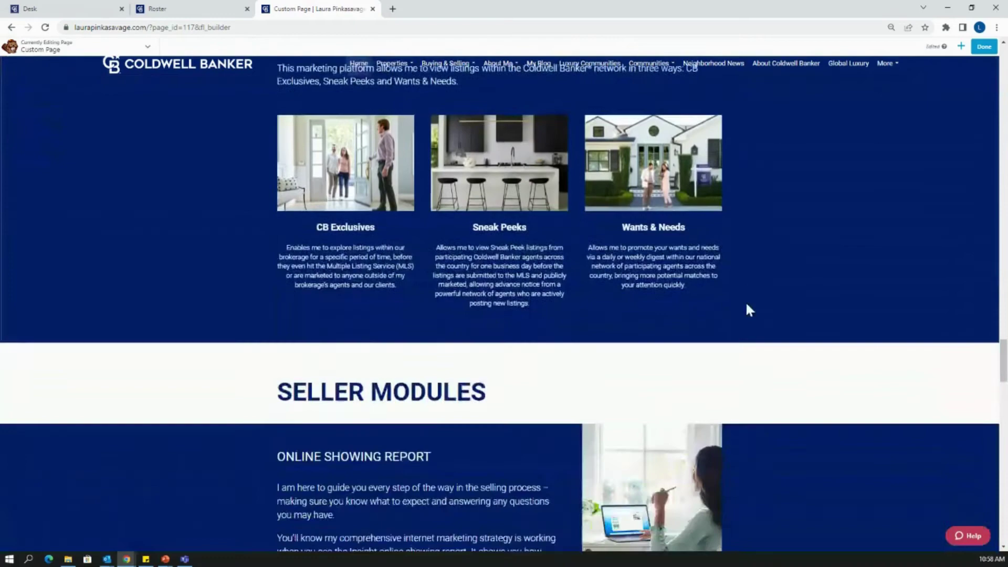
scroll(748, 309, down, 13)
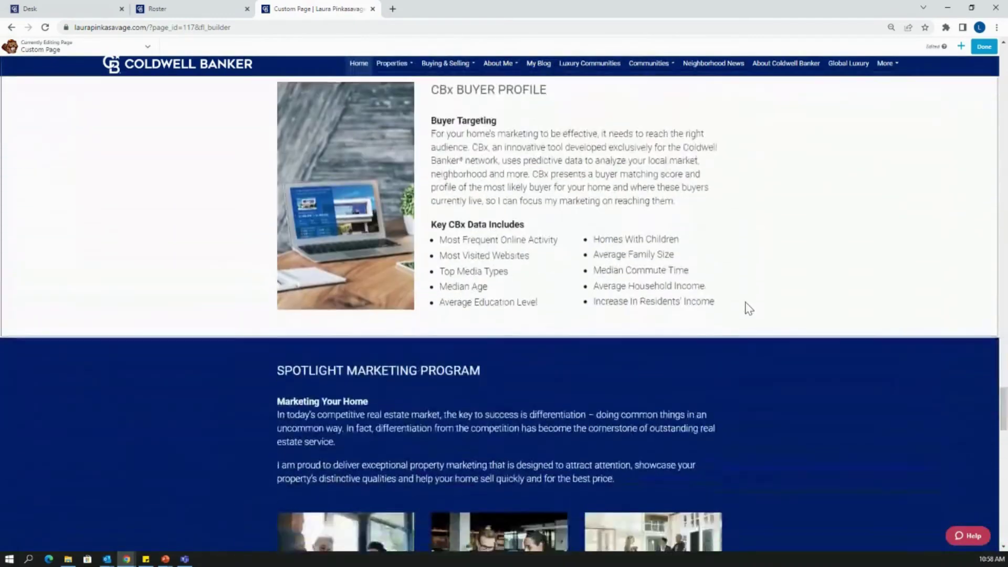
scroll(745, 305, down, 6)
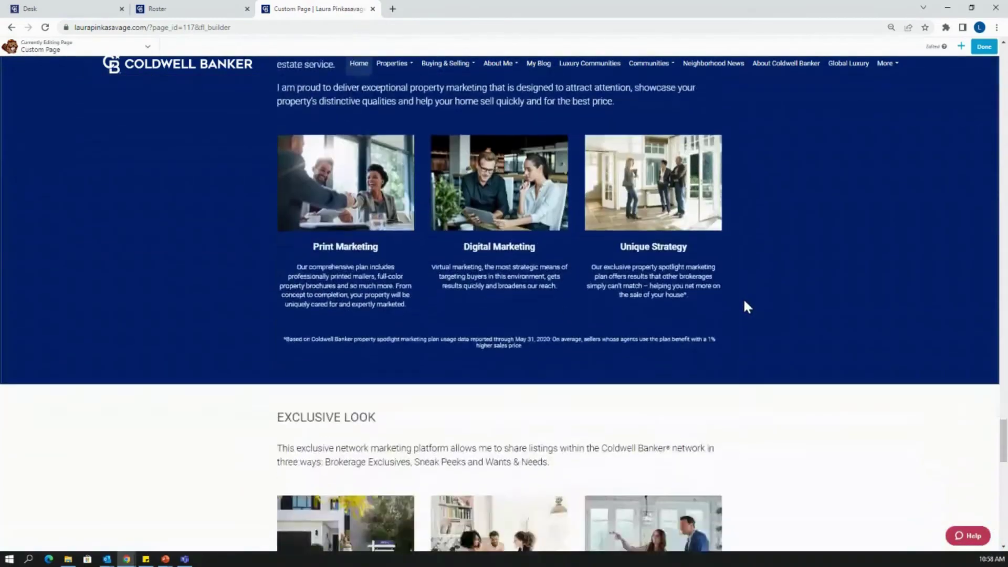
scroll(745, 305, down, 3)
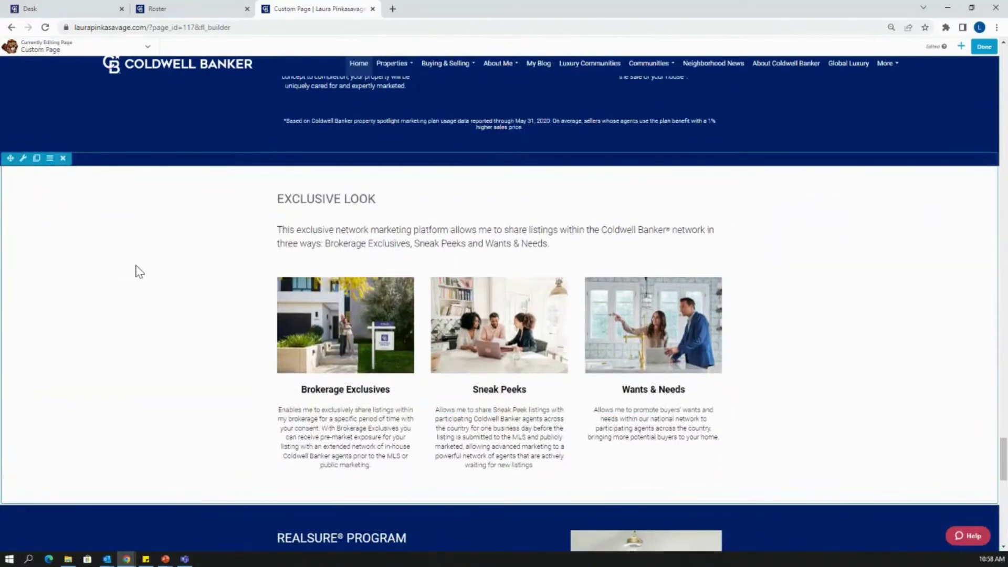
- Save the row through its wrench menu as 'Exclusive Look' with Global set to No
click(22, 159)
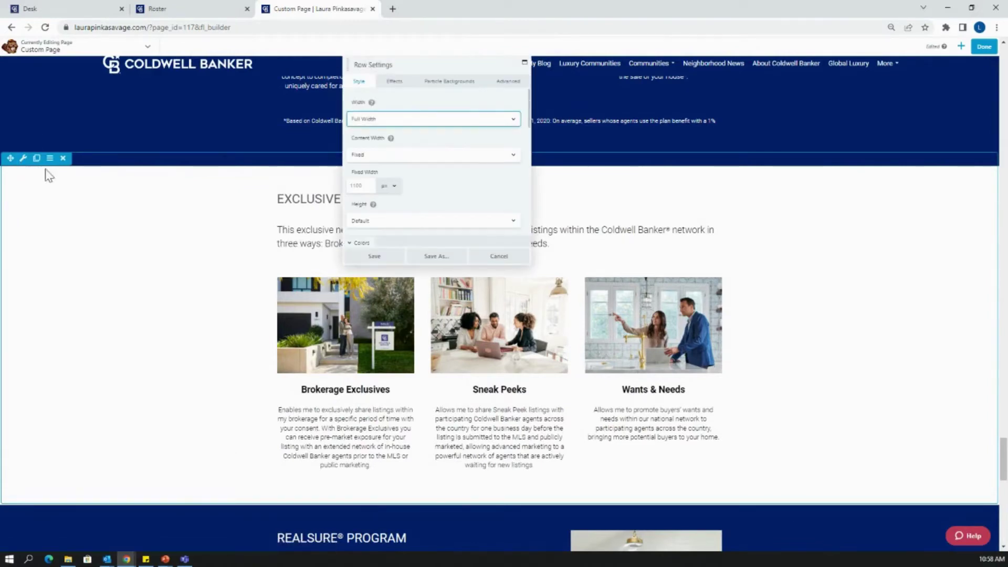
click(436, 257)
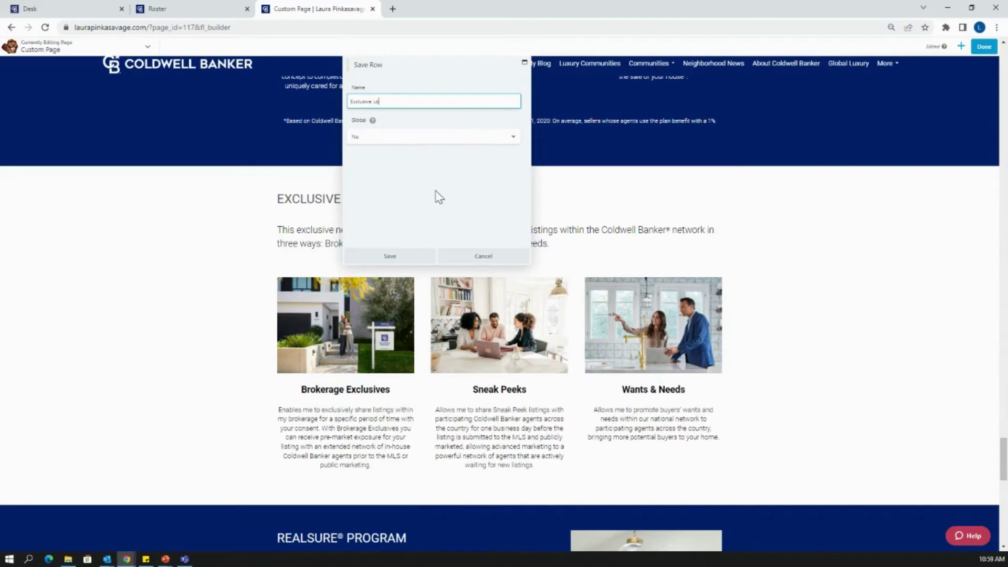
click(390, 256)
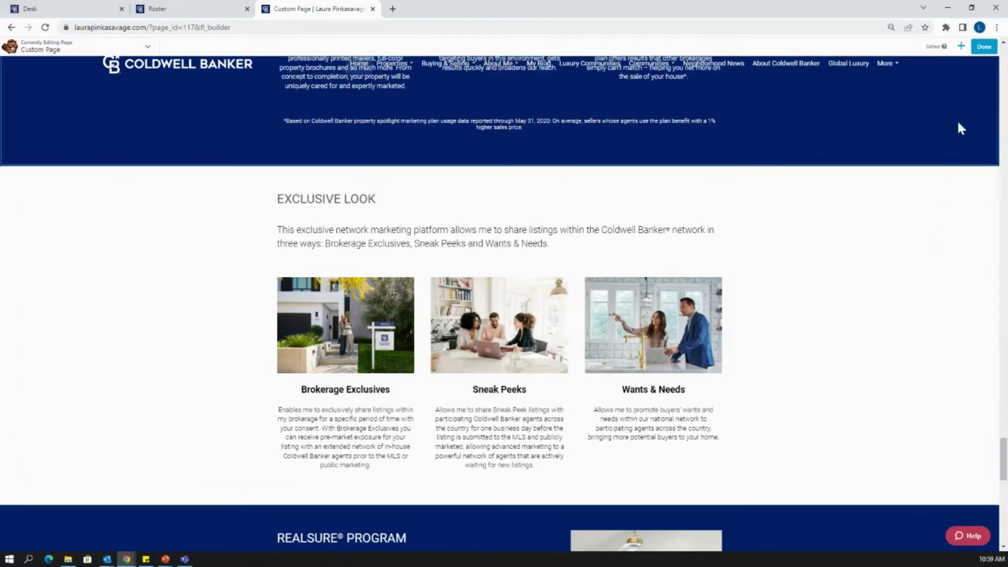
- Replace the page's existing layout with the Eureka template
click(961, 48)
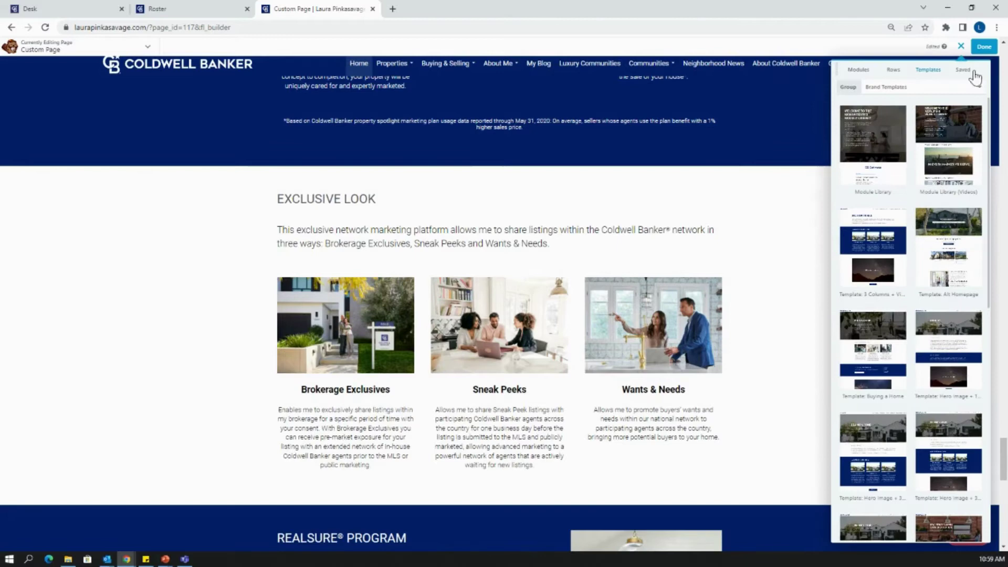
click(963, 72)
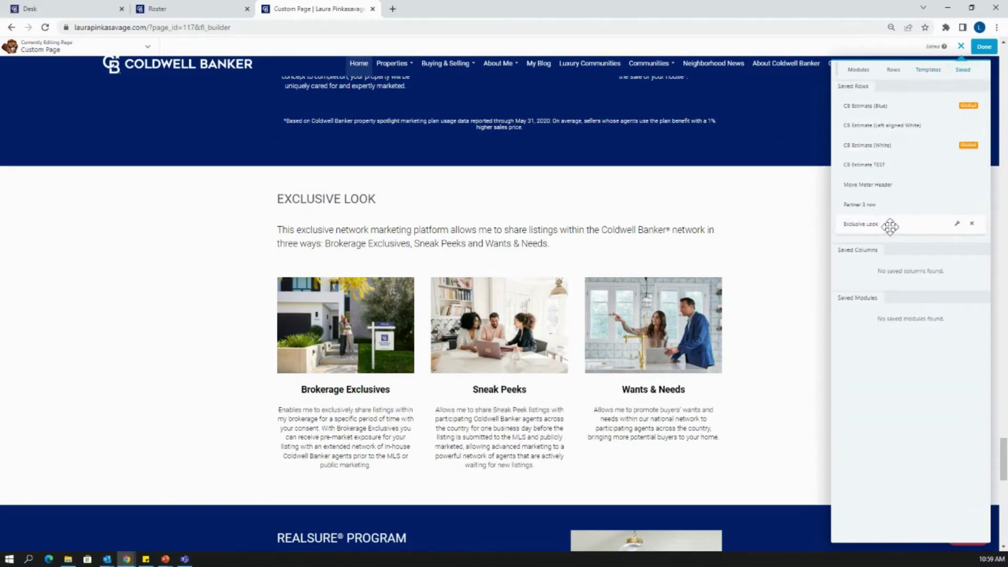
click(960, 49)
click(960, 49)
click(925, 77)
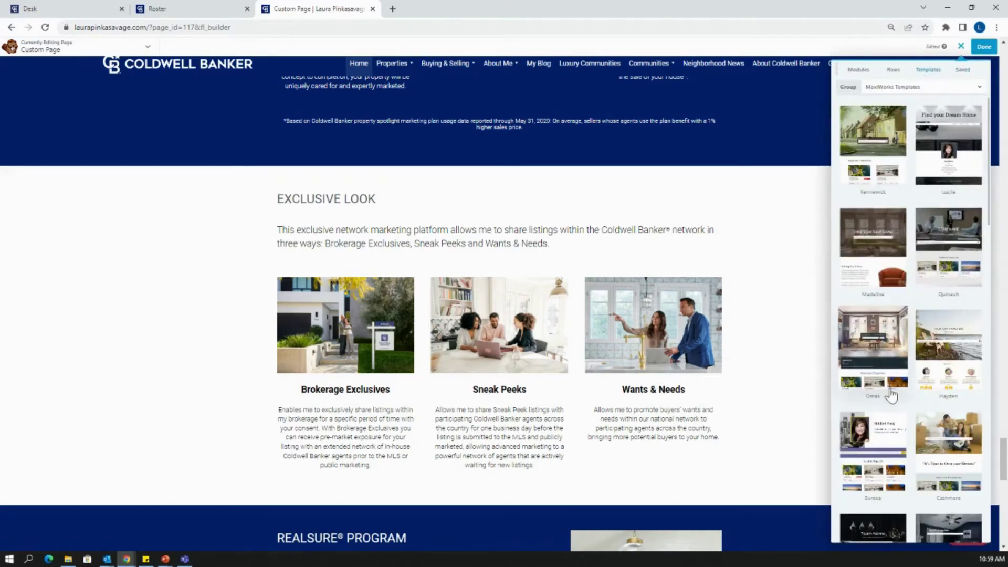
click(887, 452)
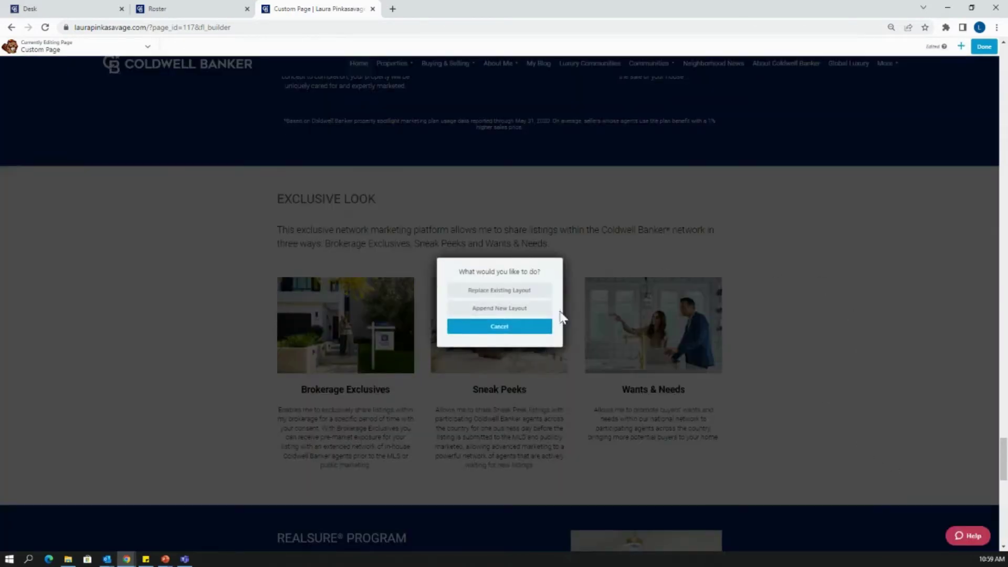
click(521, 292)
click(554, 94)
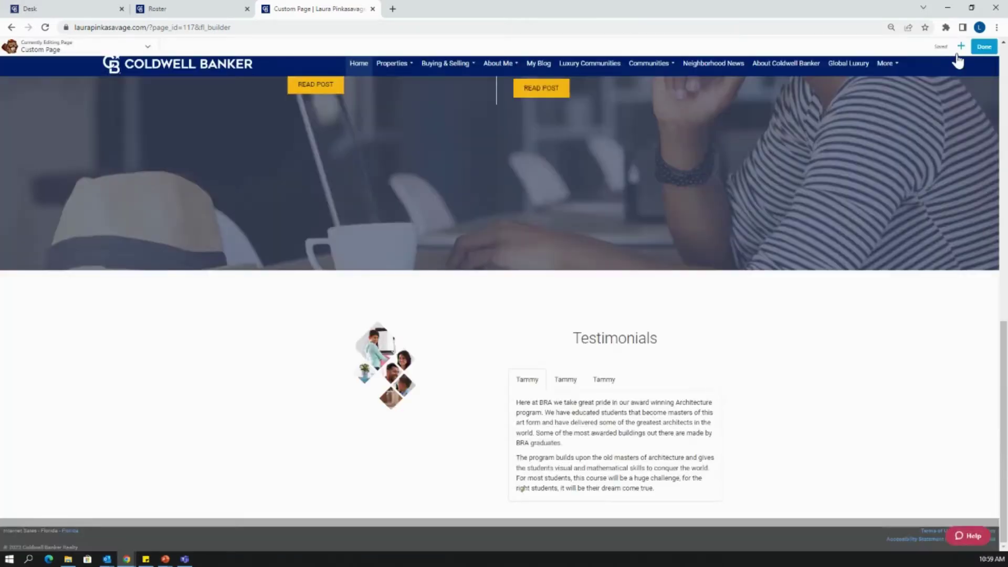
- Drag the saved Exclusive Look row onto the page directly below the search bar
scroll(778, 283, up, 10)
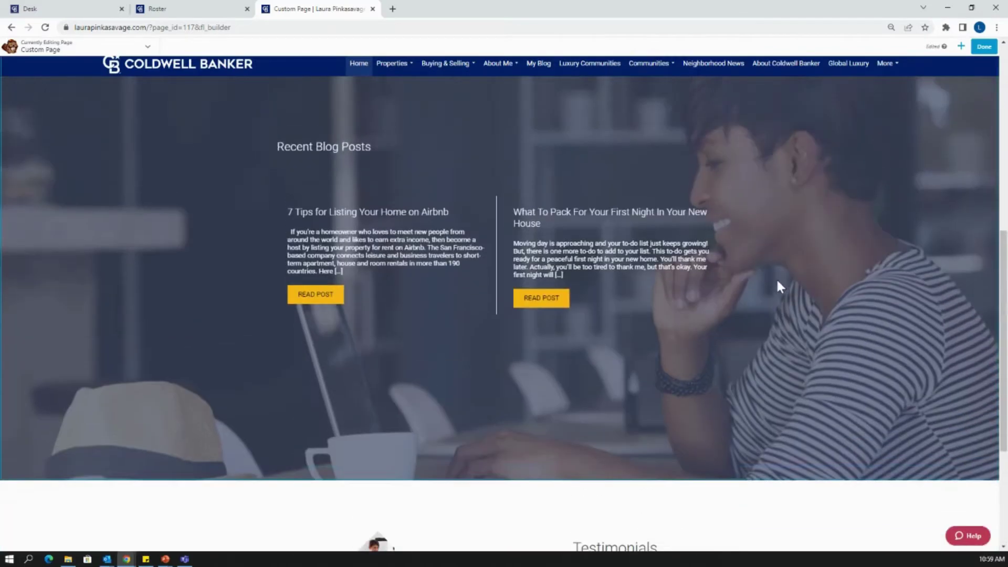
click(960, 47)
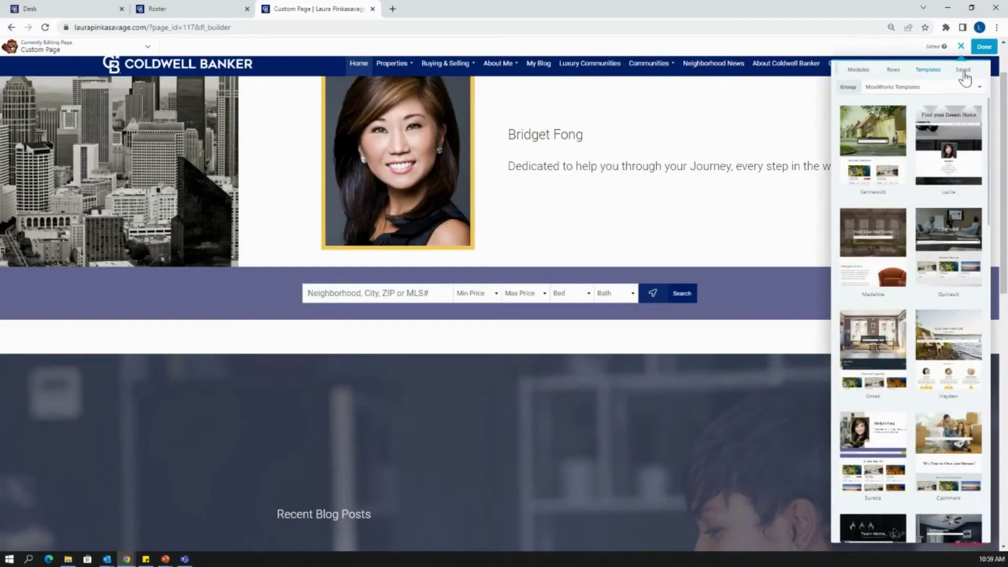
click(963, 73)
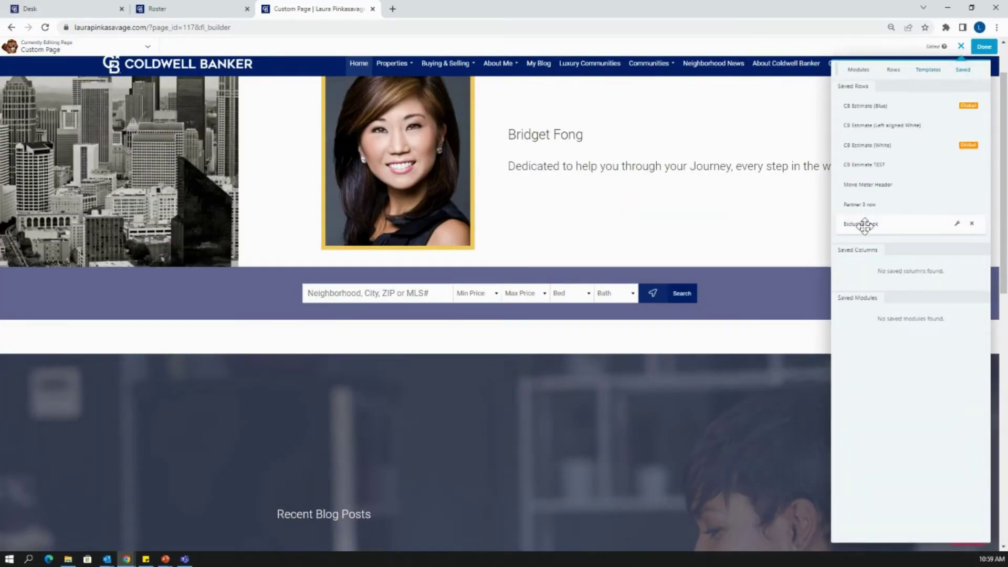
drag(864, 225, 351, 370)
scroll(802, 388, down, 3)
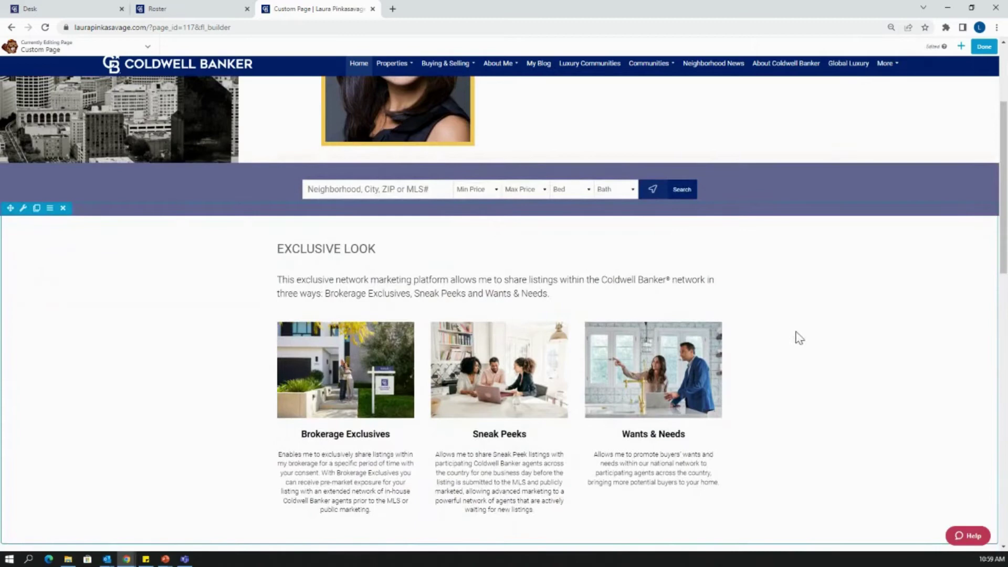
scroll(793, 367, down, 1)
scroll(793, 371, down, 1)
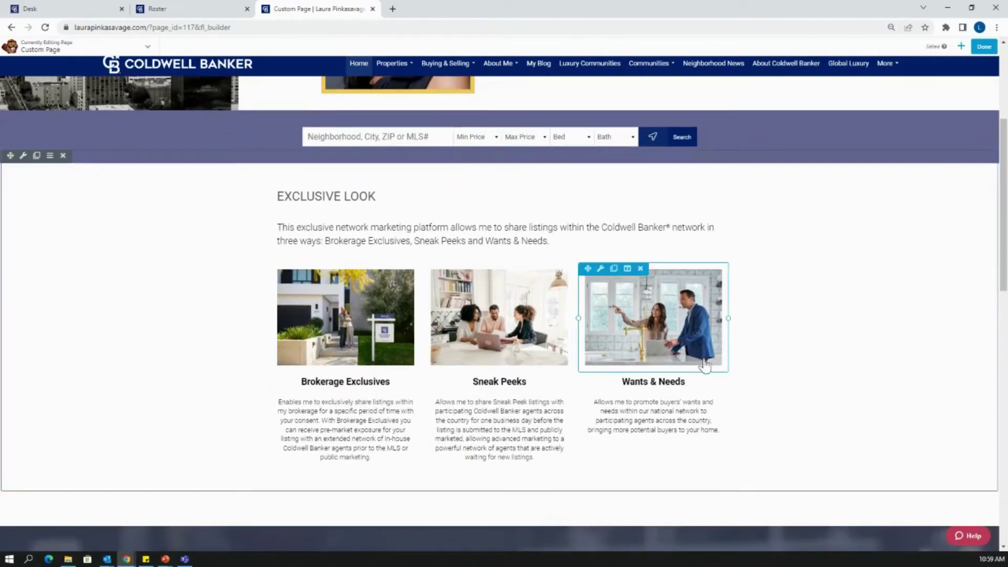
- Swap the Brokerage Exclusives sold.jpg image for the palm-tree house photo from the media library
click(355, 342)
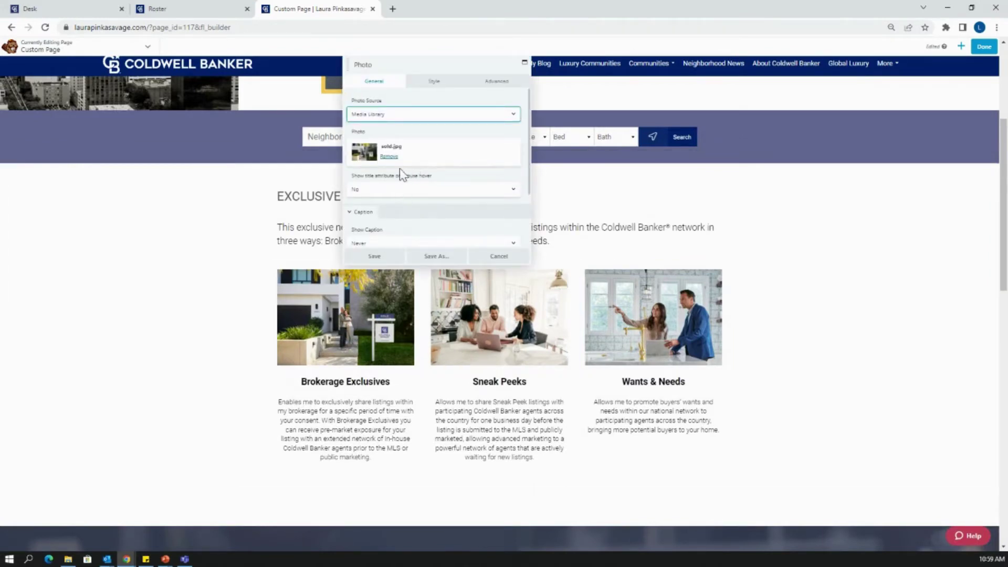
click(388, 157)
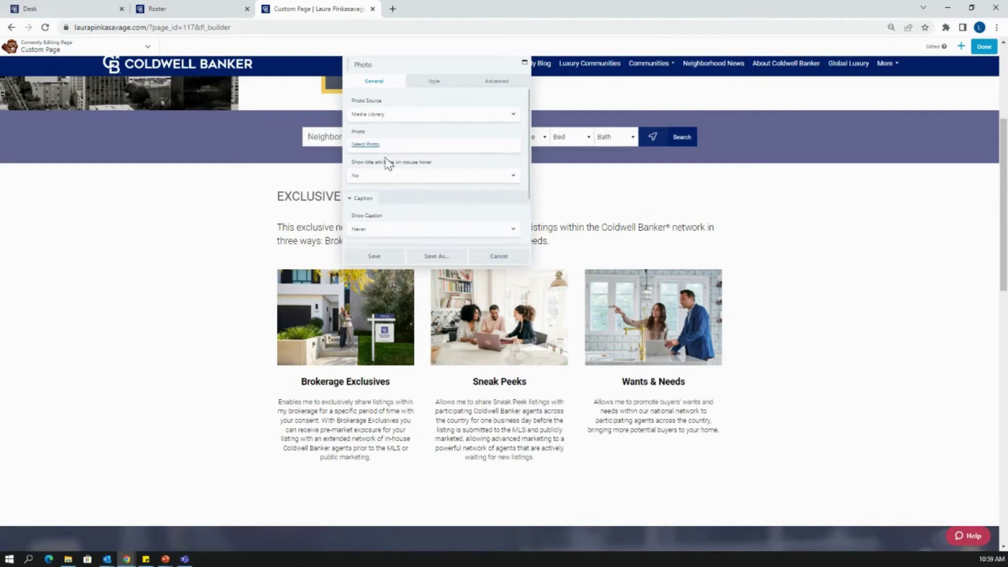
click(365, 145)
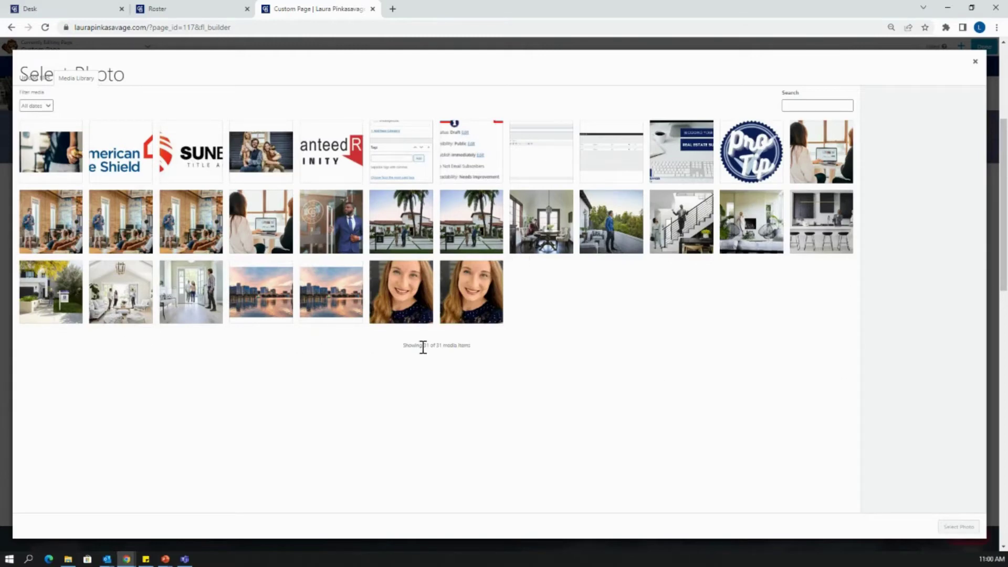
click(36, 79)
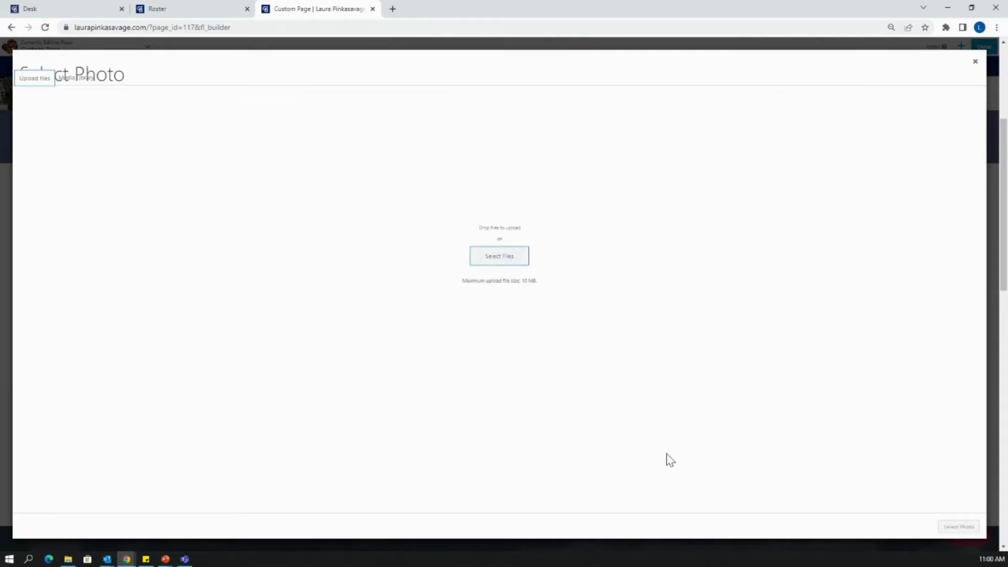
click(499, 257)
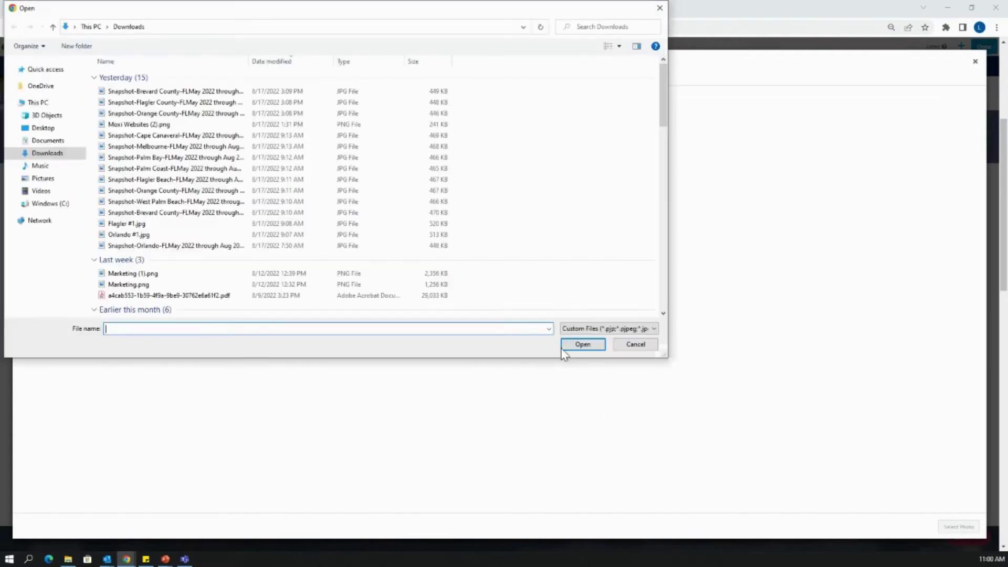
click(630, 345)
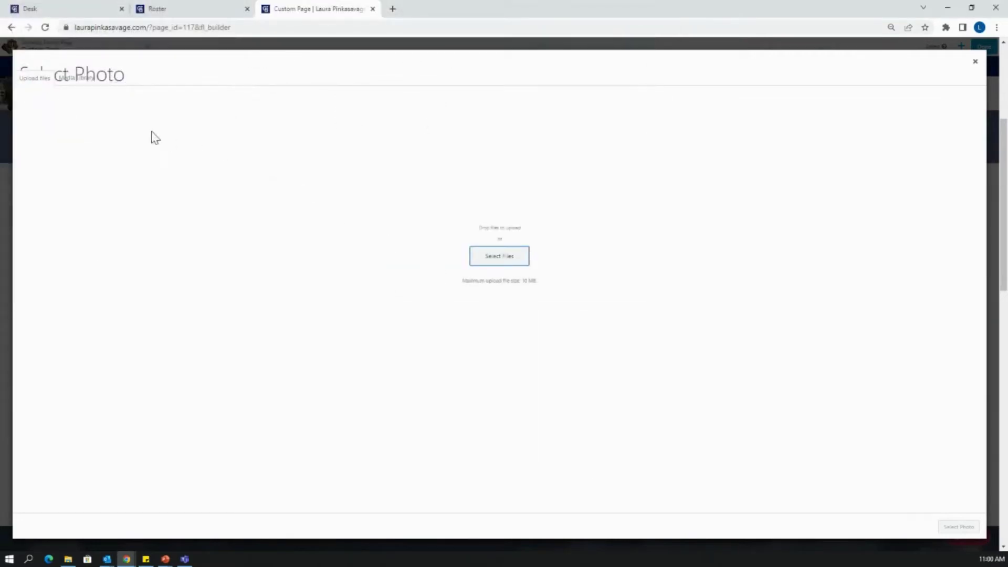
click(88, 83)
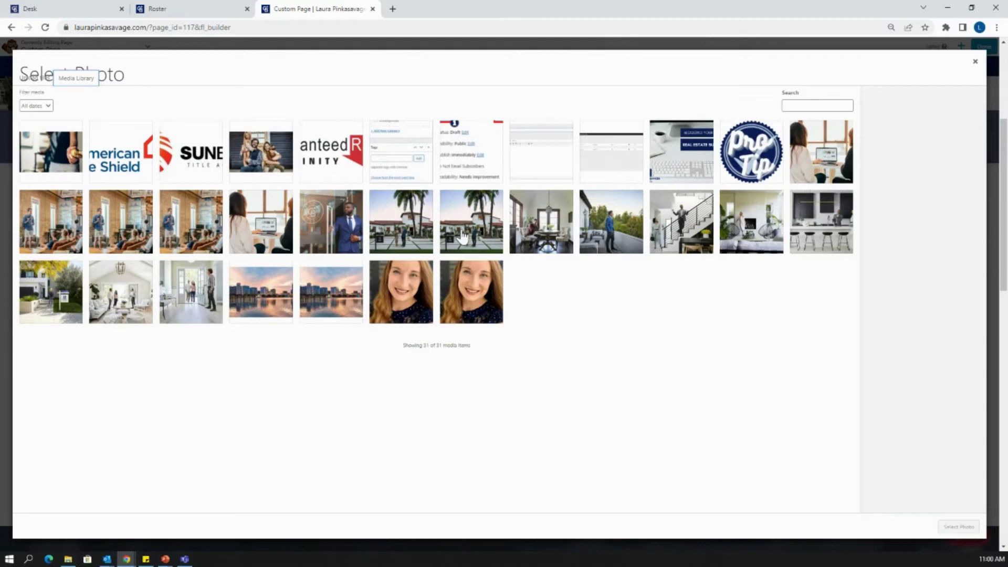
click(387, 242)
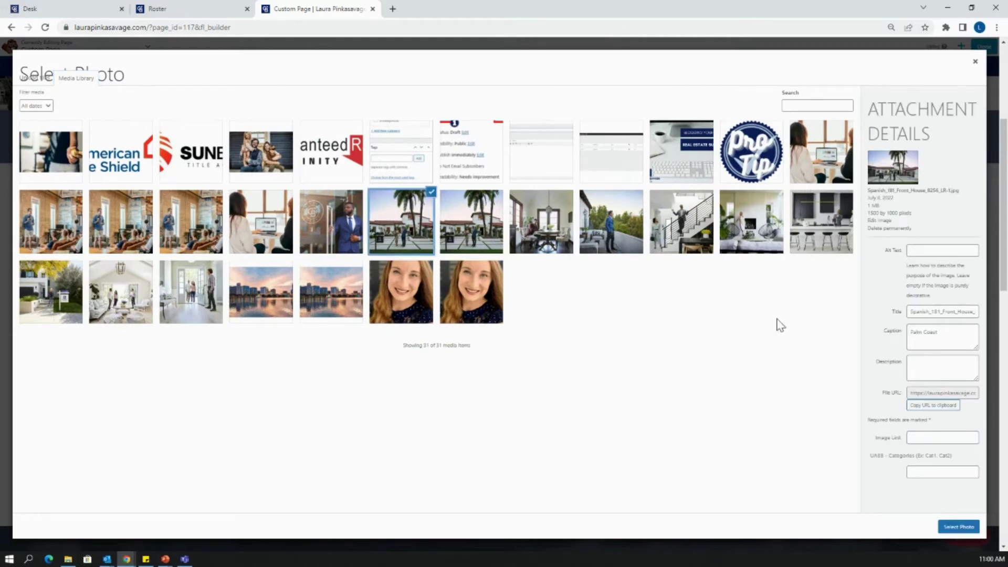
click(951, 527)
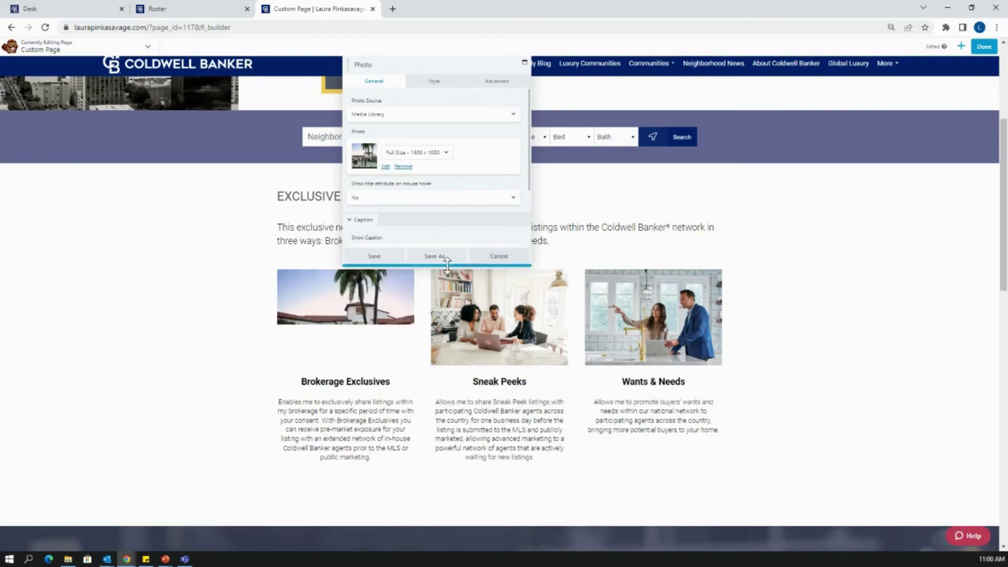
- Save the new Brokerage Exclusives photo and look over the EXCLUSIVE LOOK paragraph's text settings
click(391, 257)
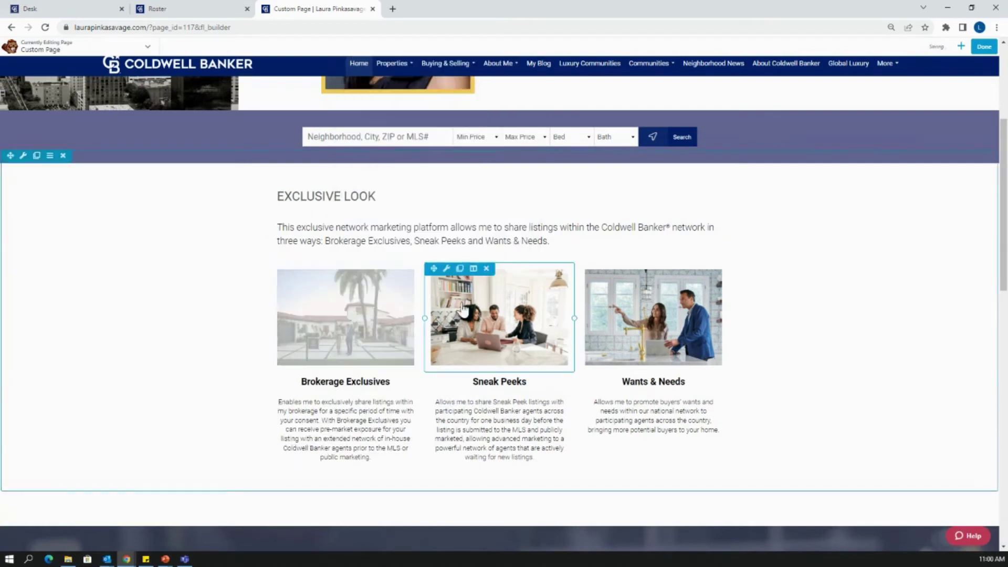
scroll(525, 342, up, 2)
click(548, 350)
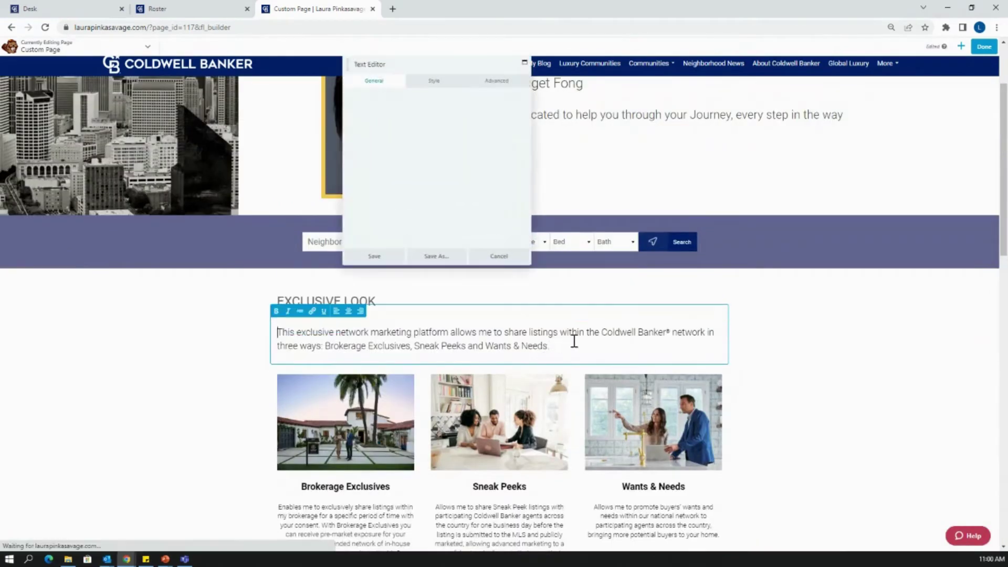
click(452, 201)
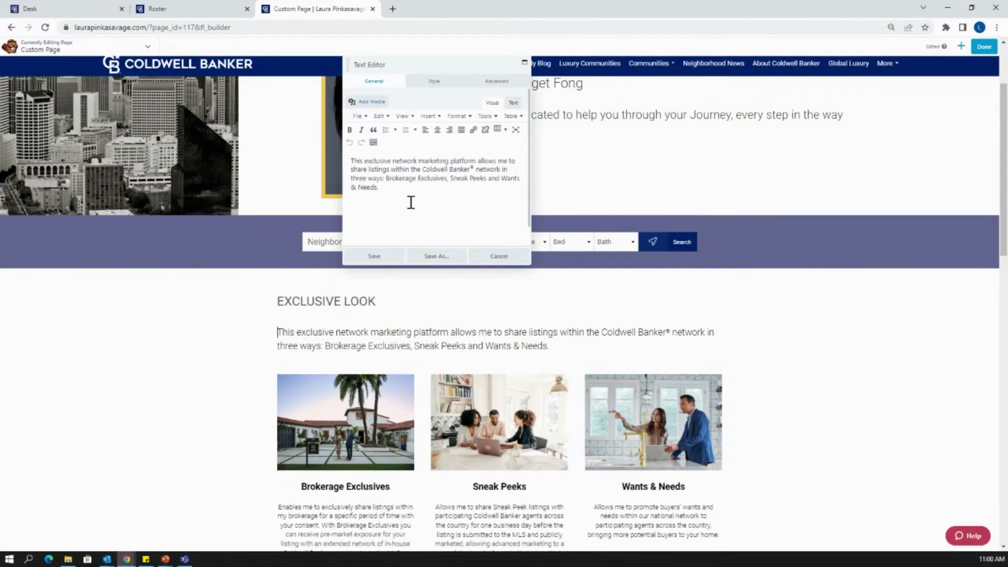
drag(409, 76, 408, 99)
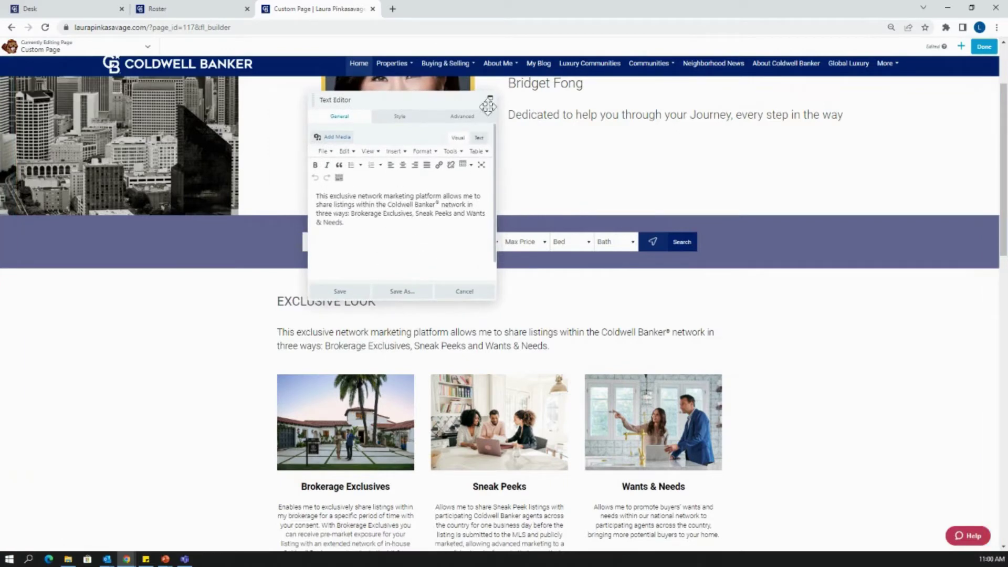
click(465, 291)
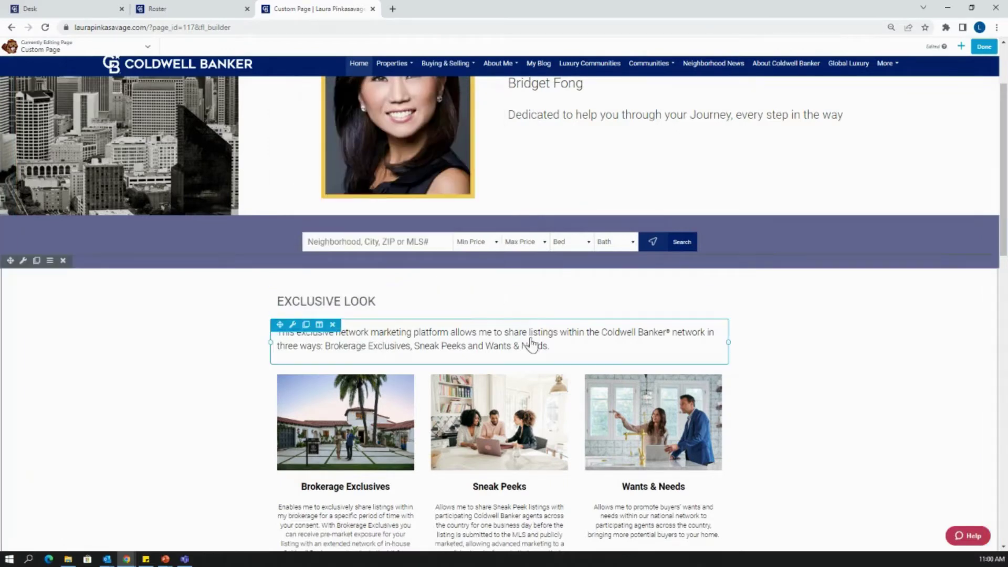
- Add the line 'Insert your text here!' beneath the EXCLUSIVE LOOK paragraph and save
click(293, 325)
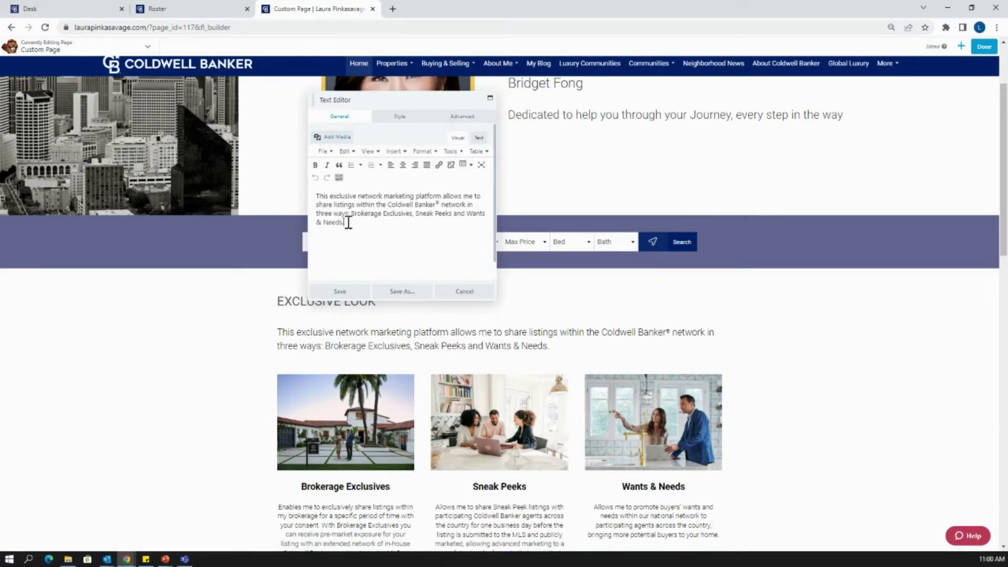
key(Return)
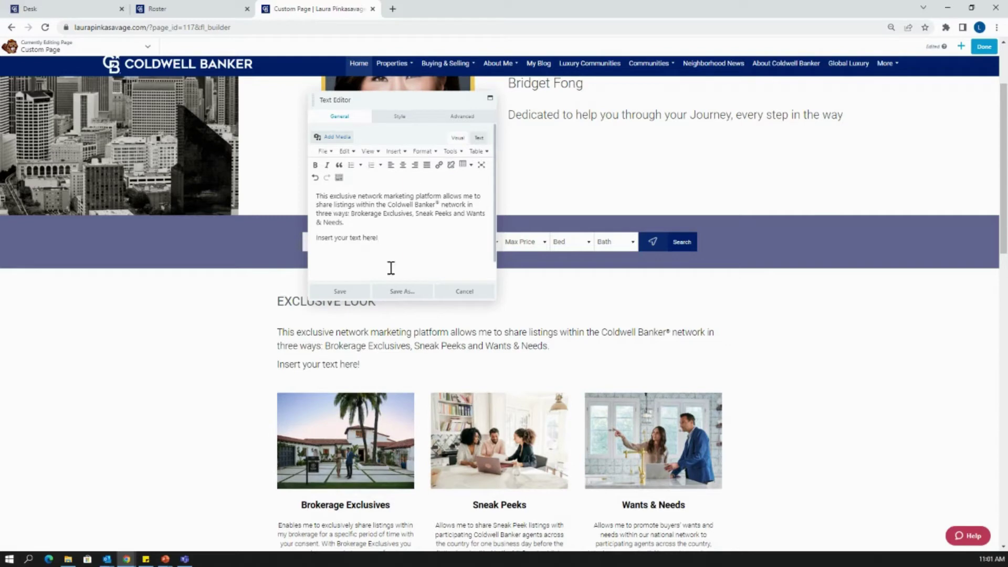
click(360, 290)
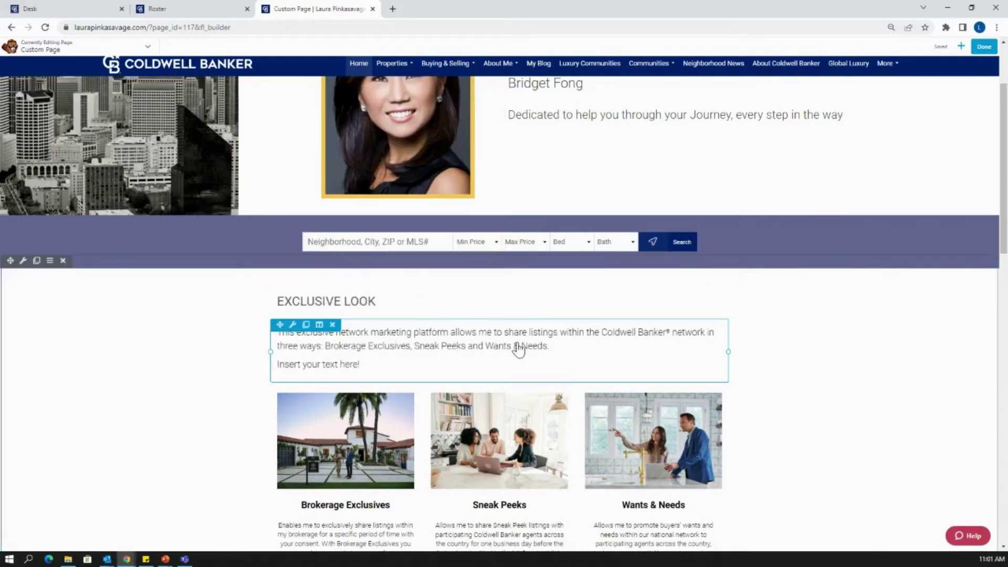
- Set the agent portrait's Style background colour to the navy #001f58 preset, replacing gold
scroll(397, 278, up, 2)
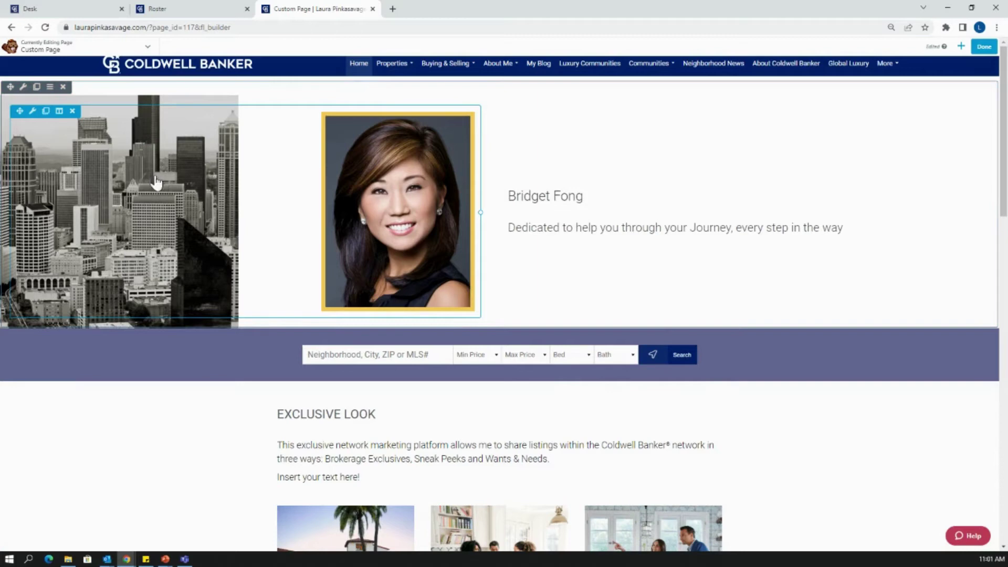
click(32, 112)
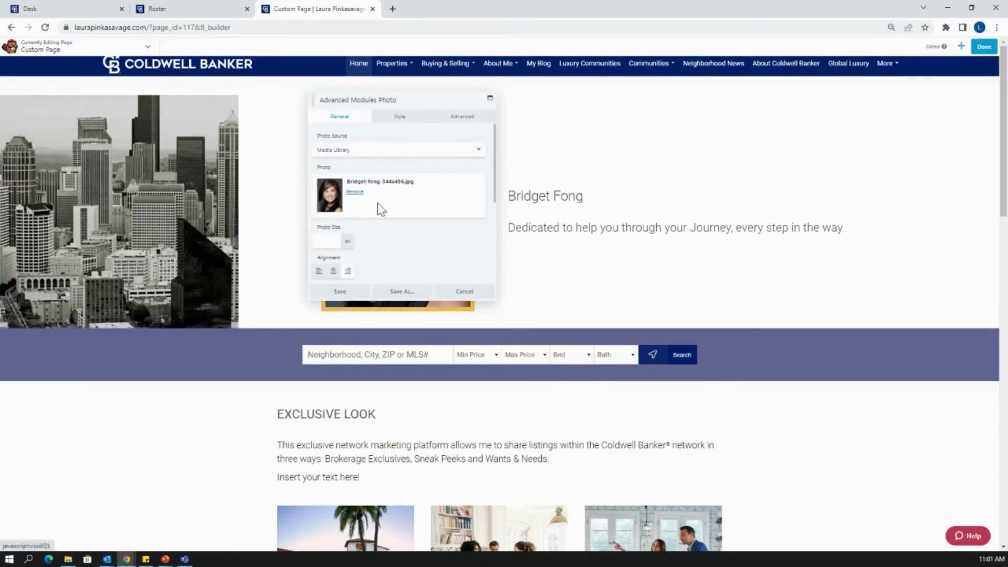
scroll(365, 208, down, 2)
scroll(367, 189, down, 2)
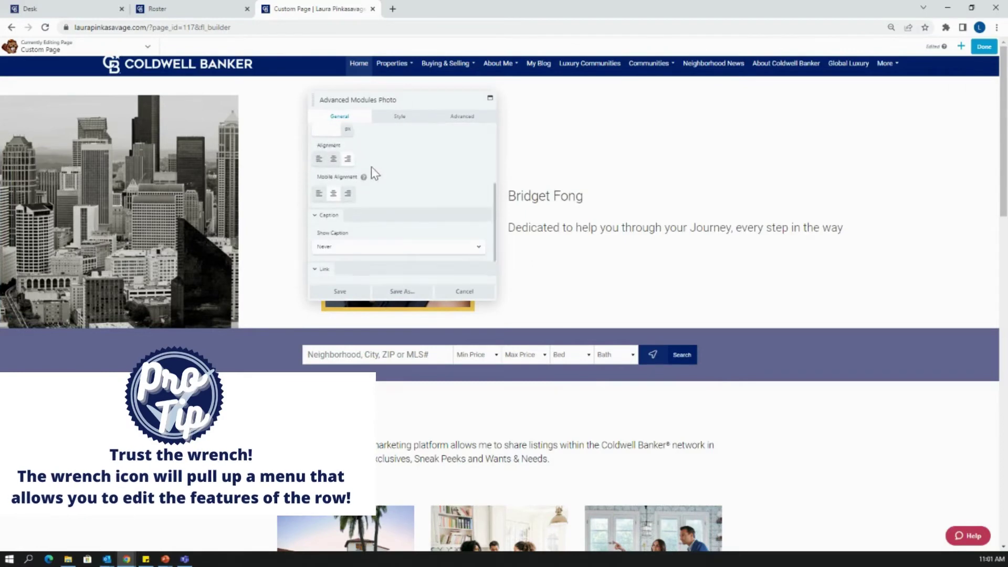
scroll(374, 191, up, 4)
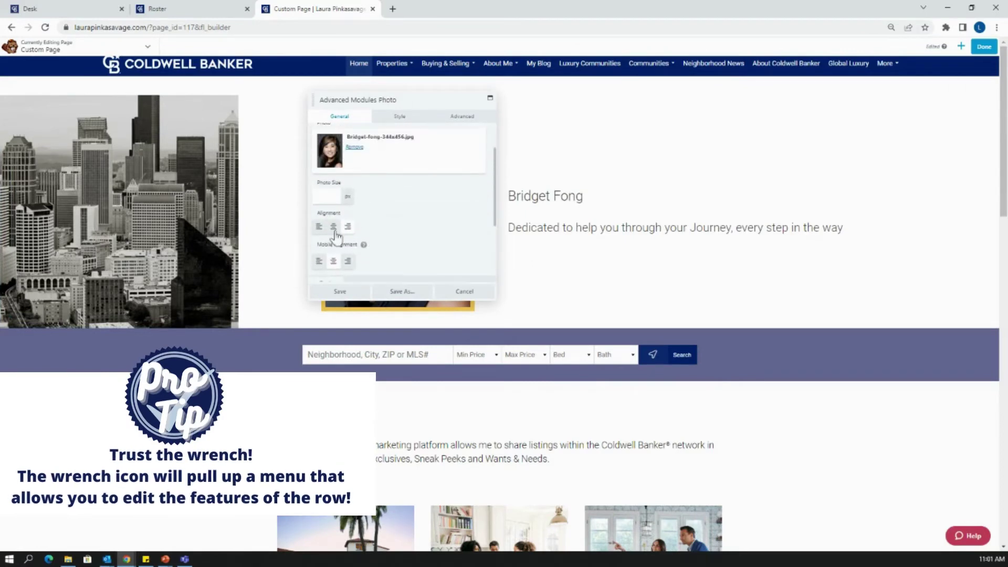
scroll(406, 247, down, 4)
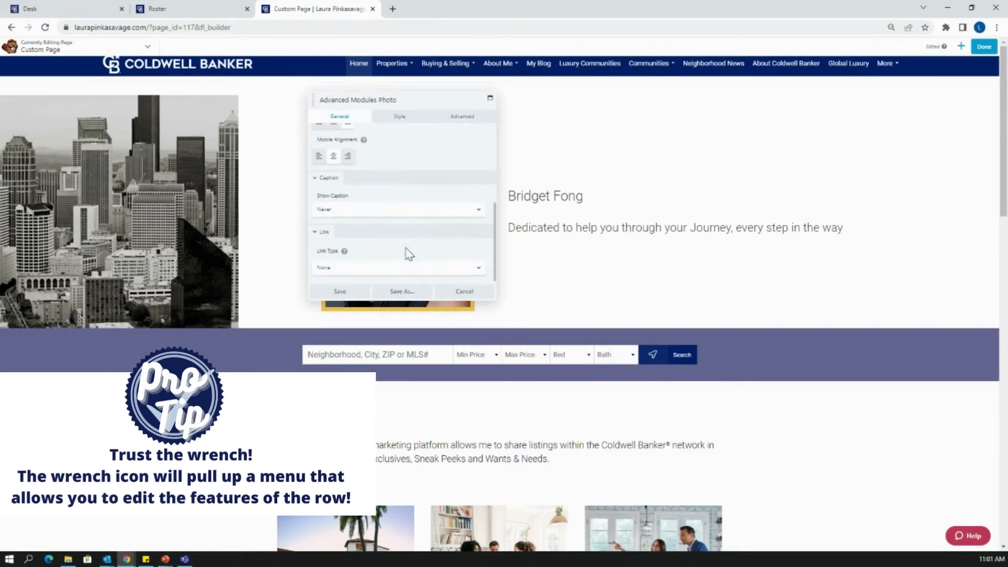
click(398, 125)
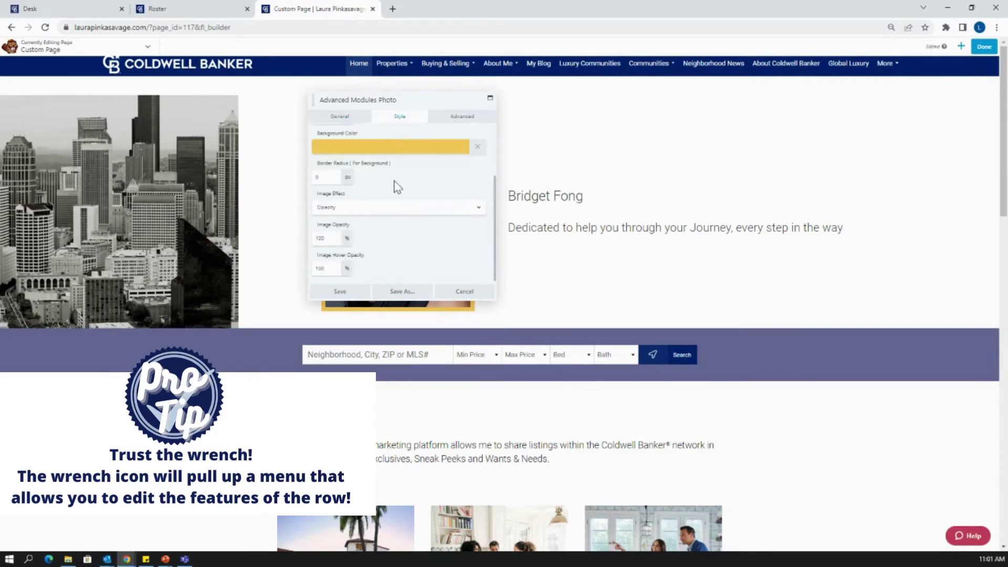
scroll(414, 200, down, 1)
scroll(431, 157, up, 1)
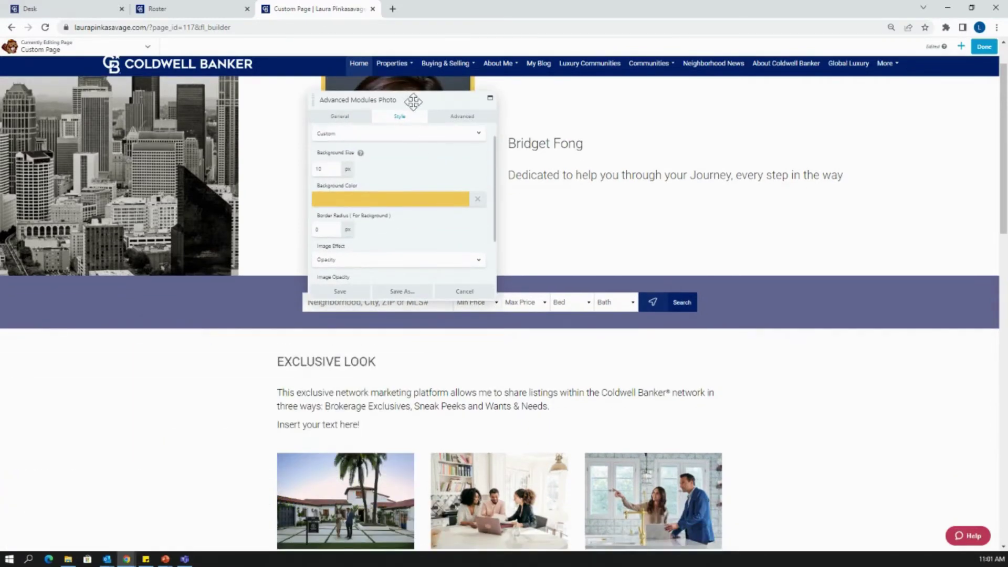
drag(412, 101, 633, 125)
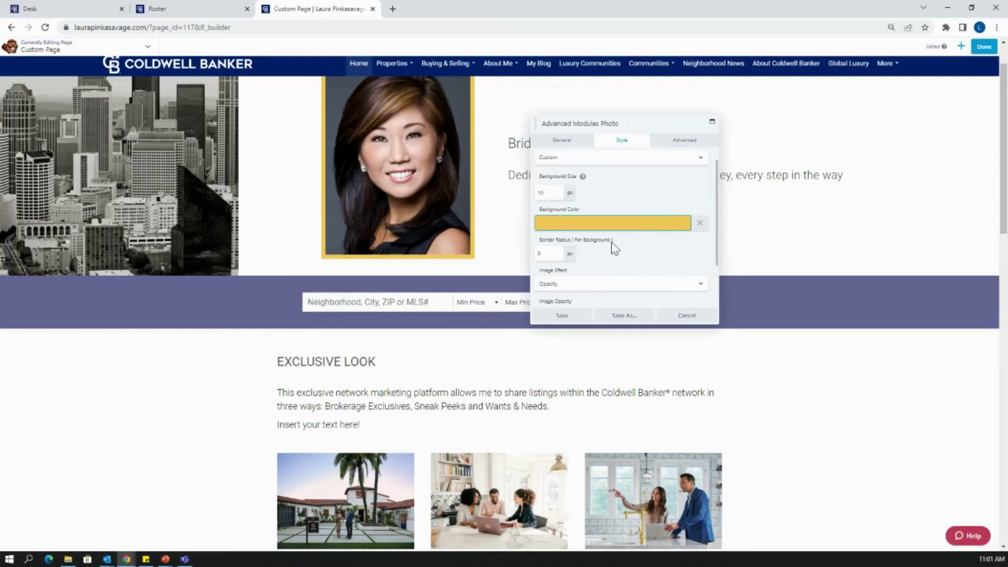
click(612, 224)
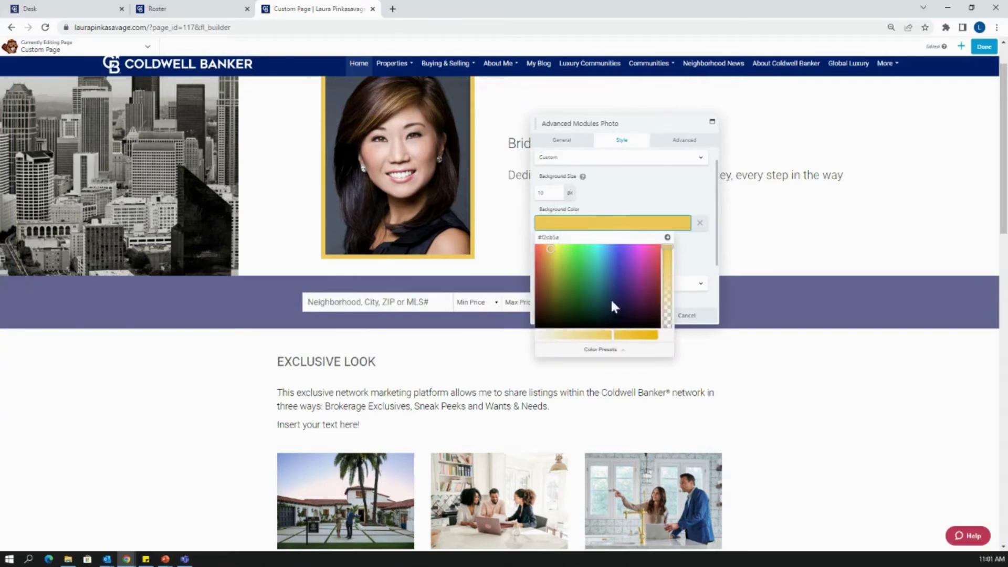
click(605, 352)
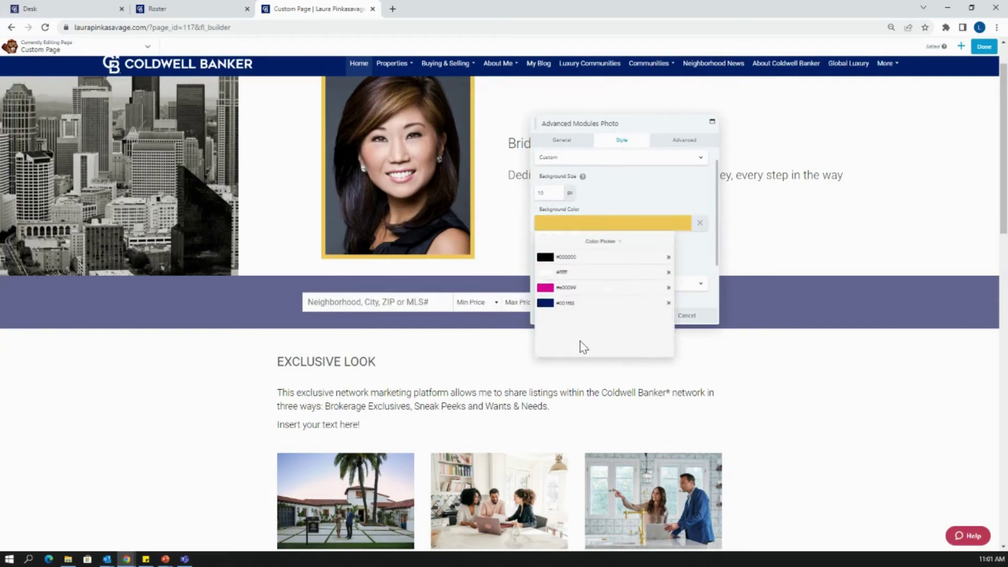
click(603, 297)
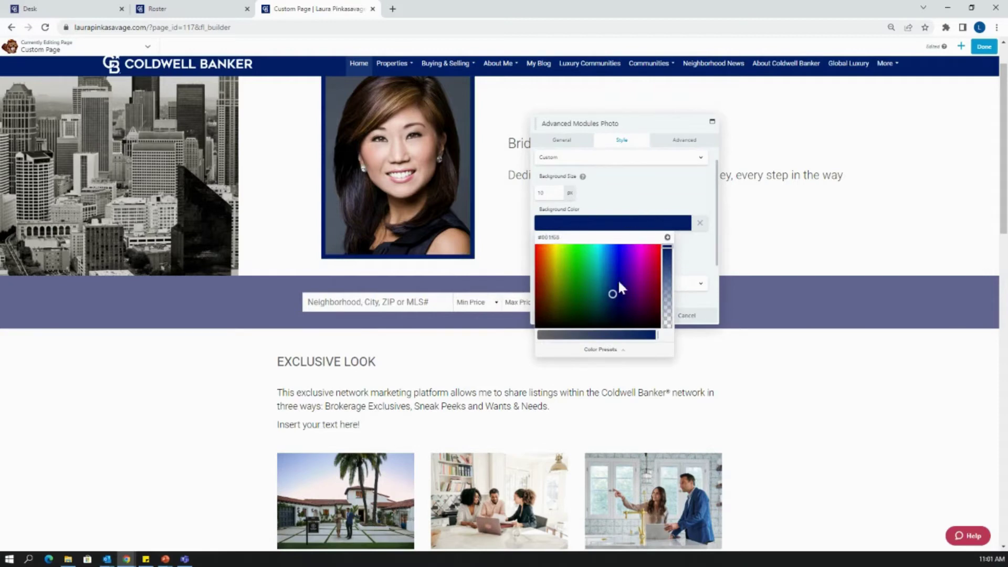
click(624, 199)
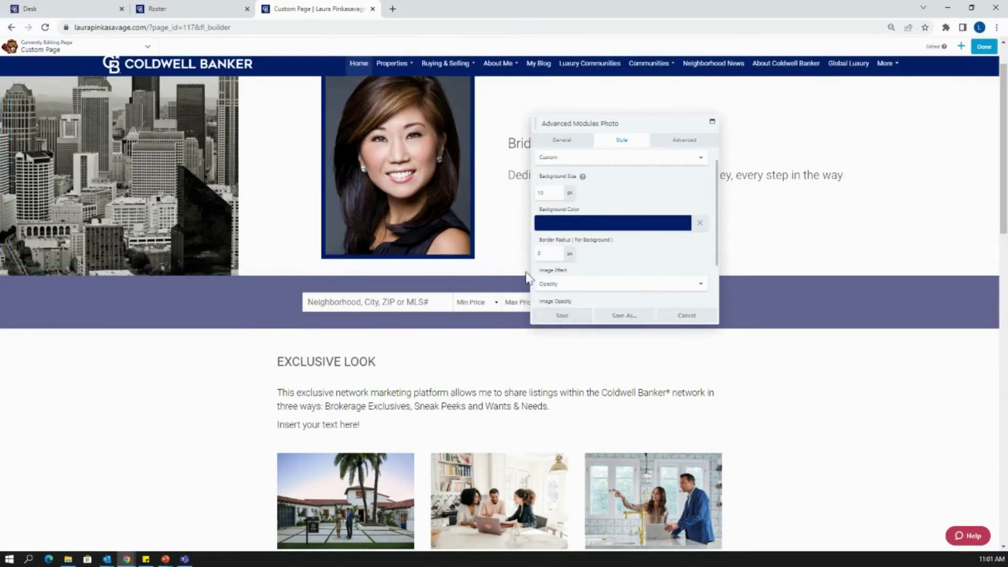
- Remove the current portrait, pick the second blonde headshot from the media library, and save
click(566, 143)
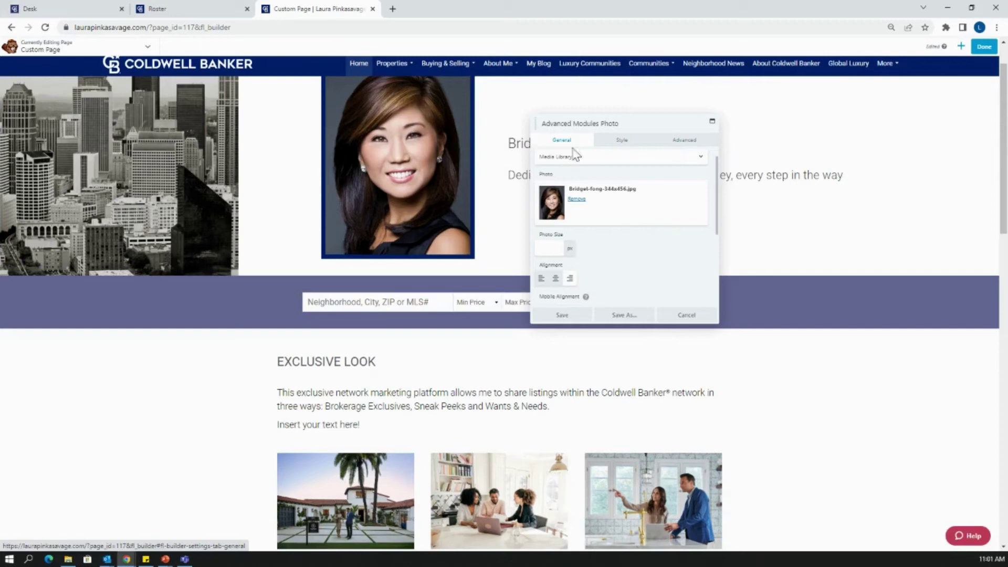
click(576, 199)
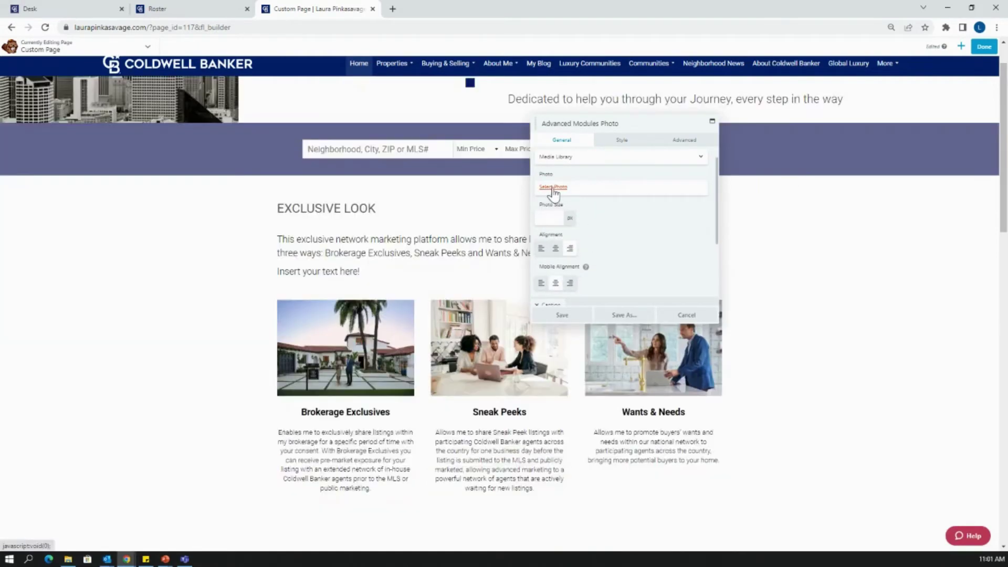
click(554, 187)
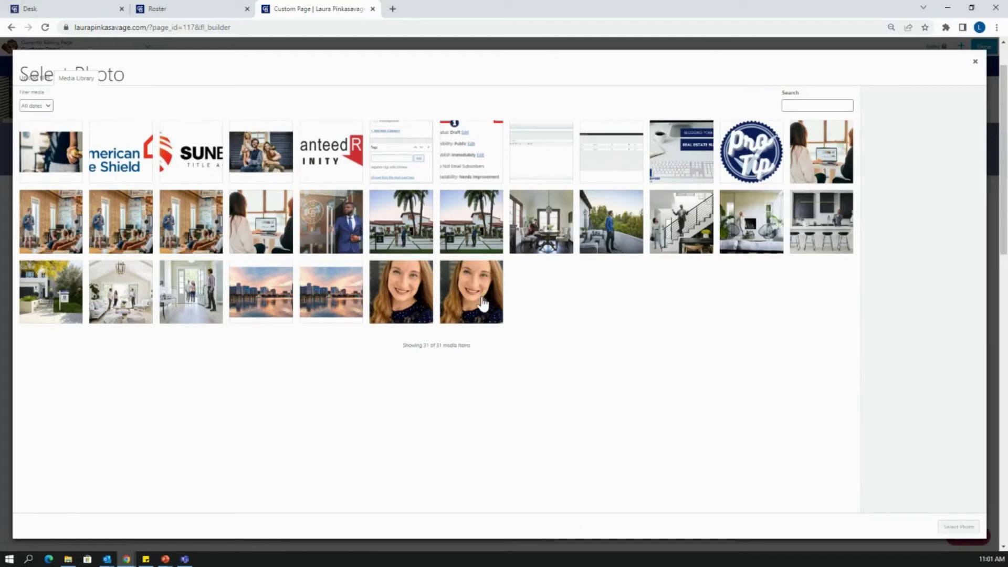
click(34, 79)
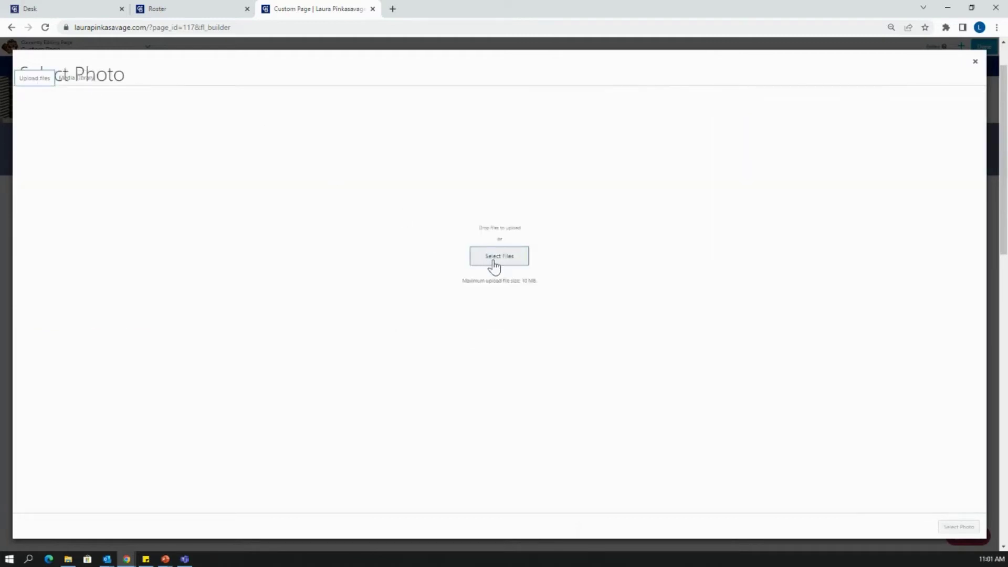
click(75, 79)
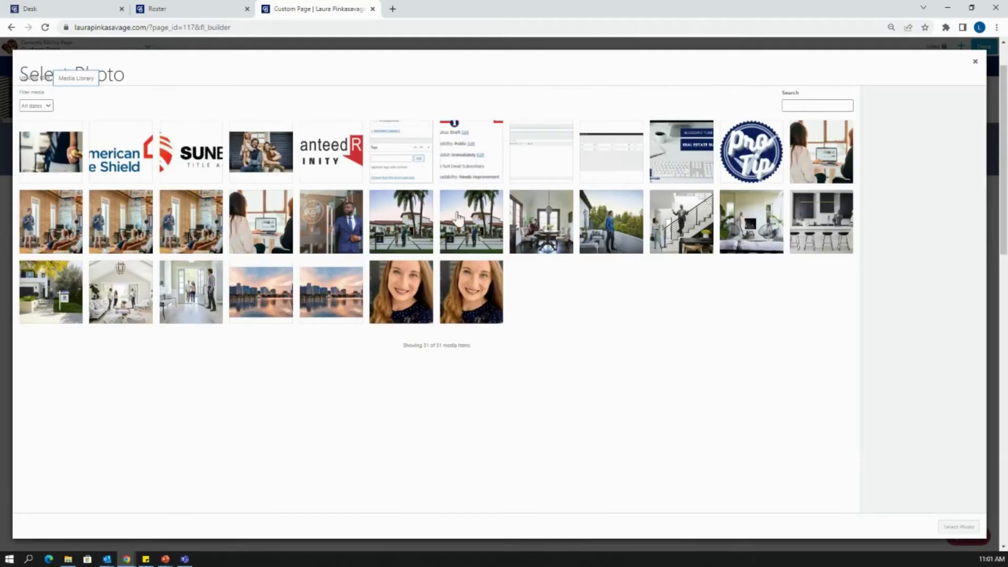
click(470, 297)
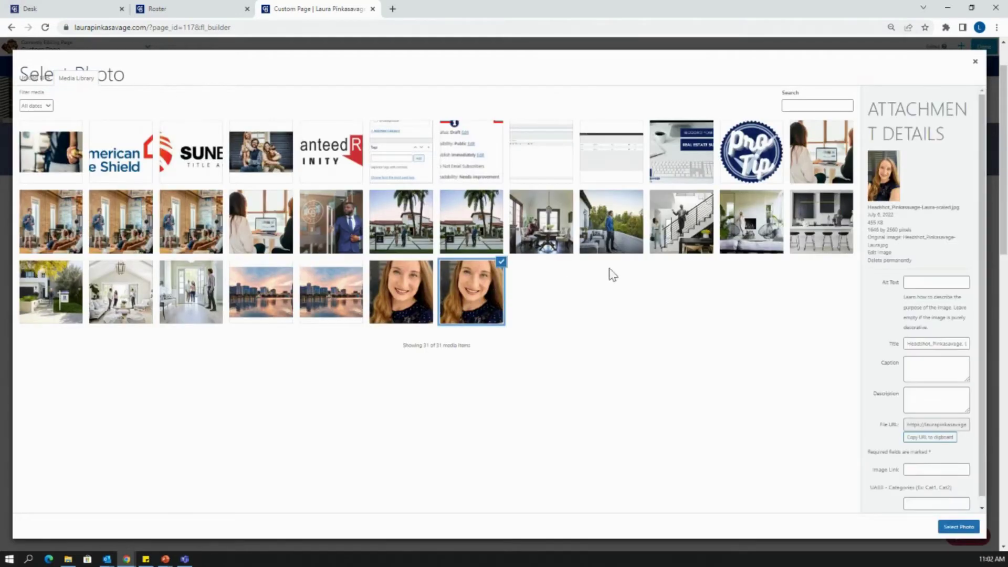
click(958, 526)
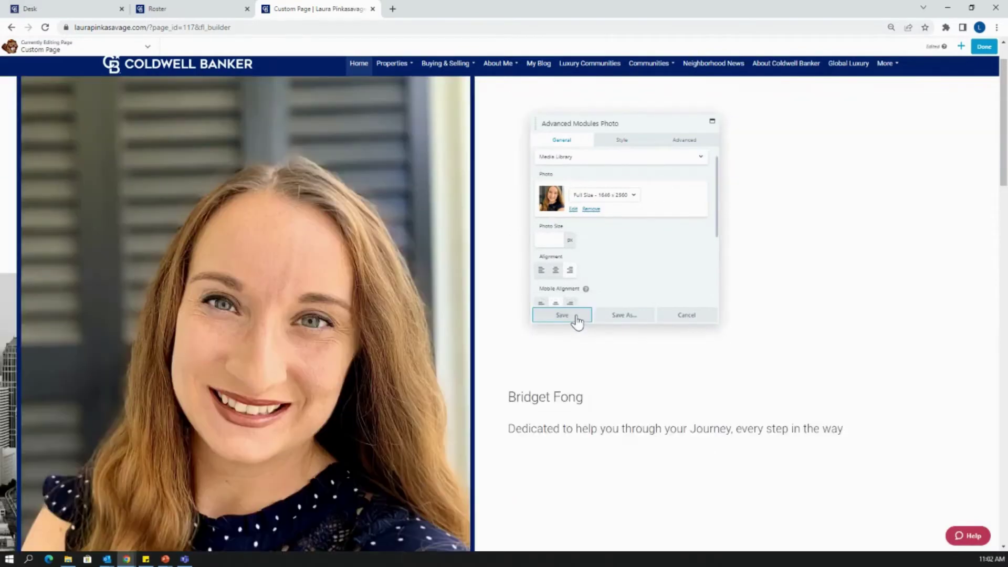
click(577, 318)
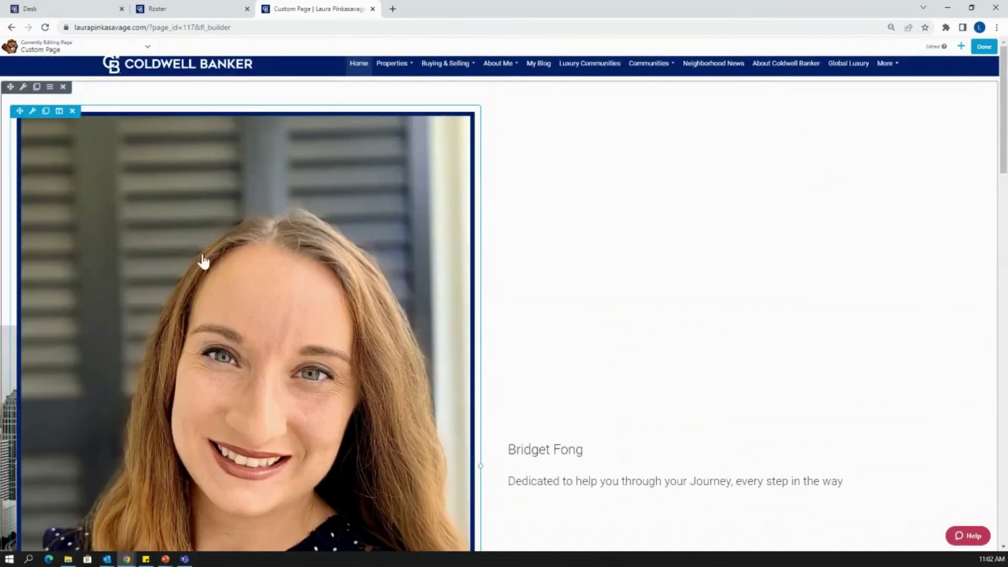
- Switch the portrait photo's image size to Medium 183 x 300
click(32, 112)
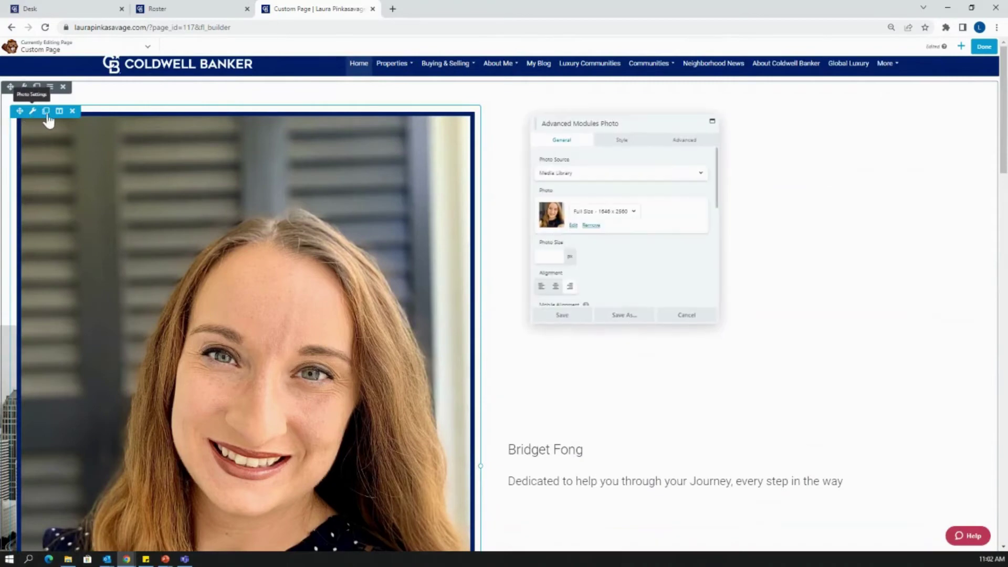
click(619, 212)
click(607, 231)
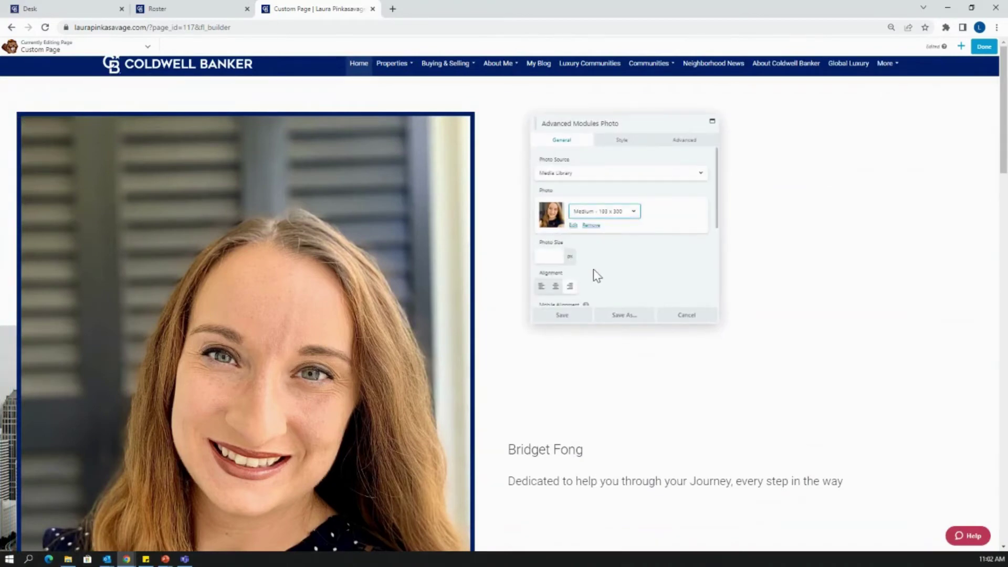
click(565, 317)
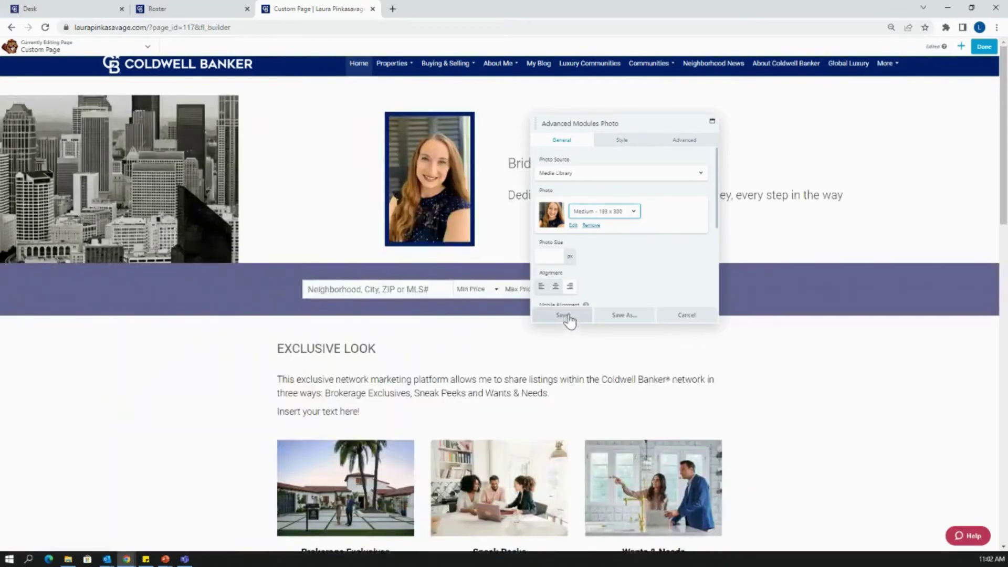
click(614, 211)
click(604, 236)
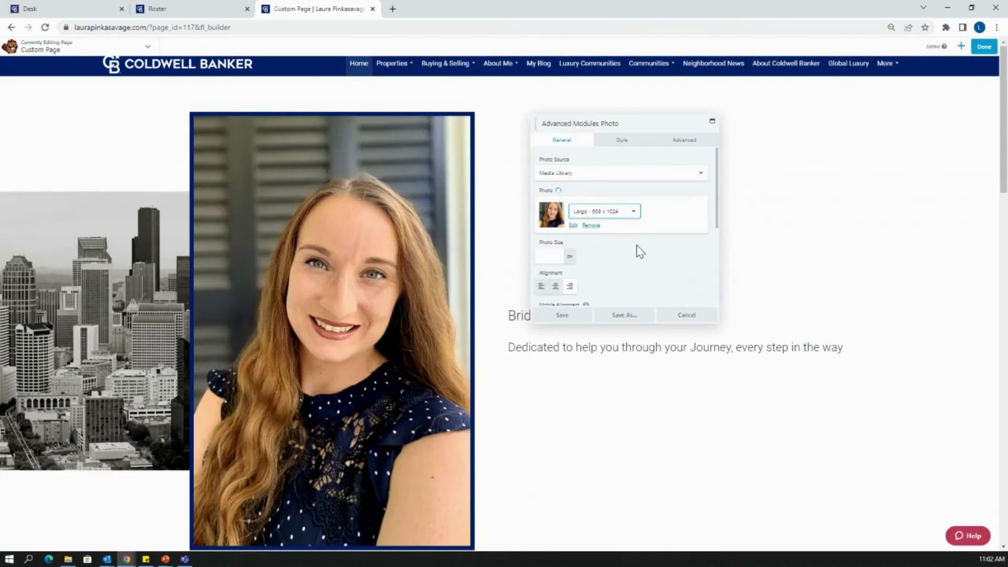
click(614, 211)
click(604, 234)
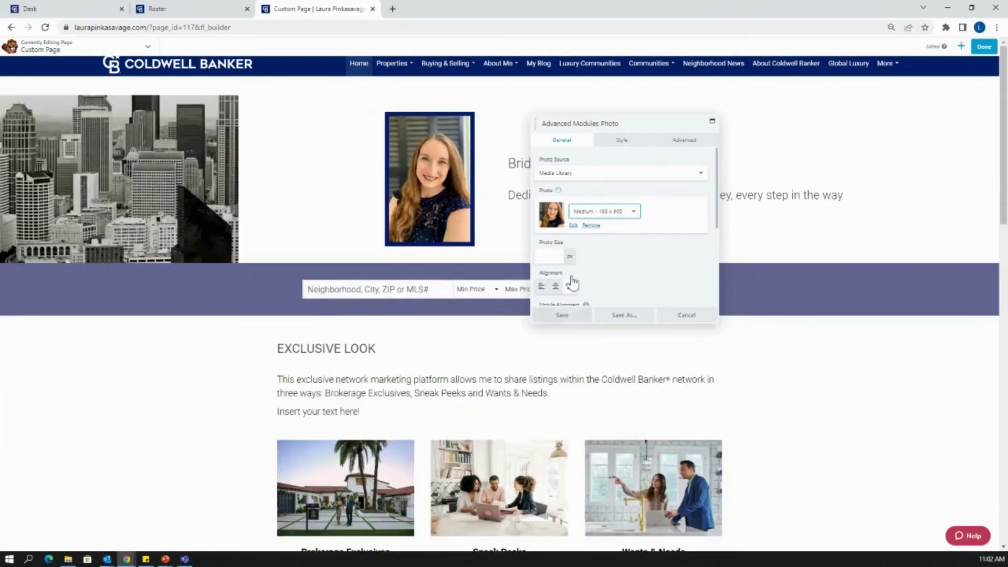
- Set the portrait's custom display size to about 273 px and save the photo settings
click(556, 257)
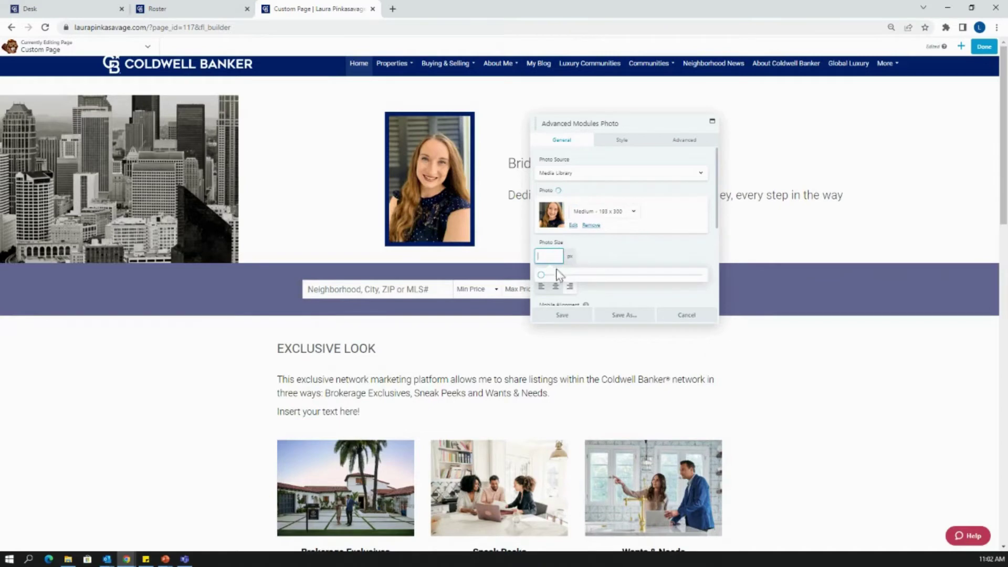
drag(542, 282, 590, 284)
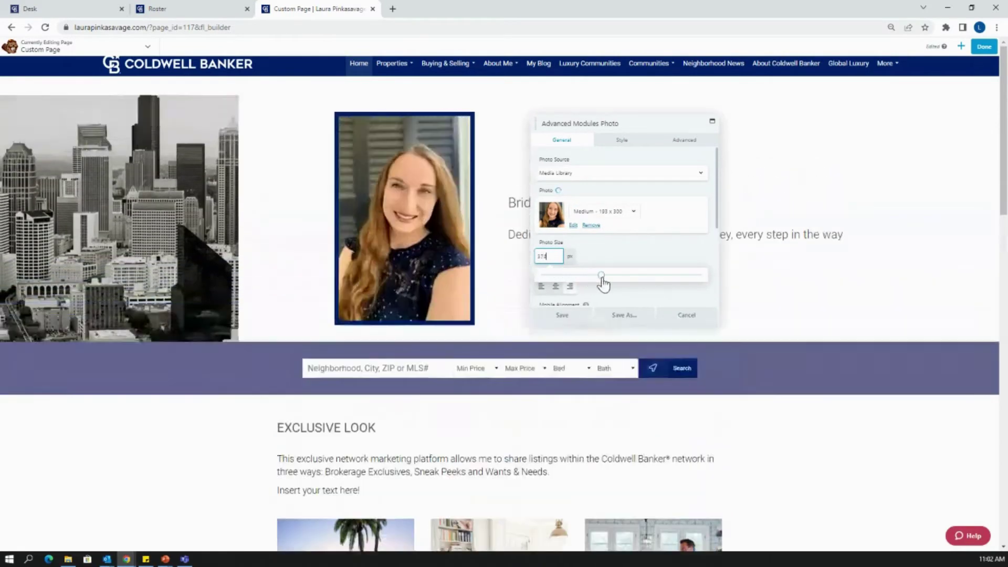
drag(602, 278, 594, 279)
click(570, 317)
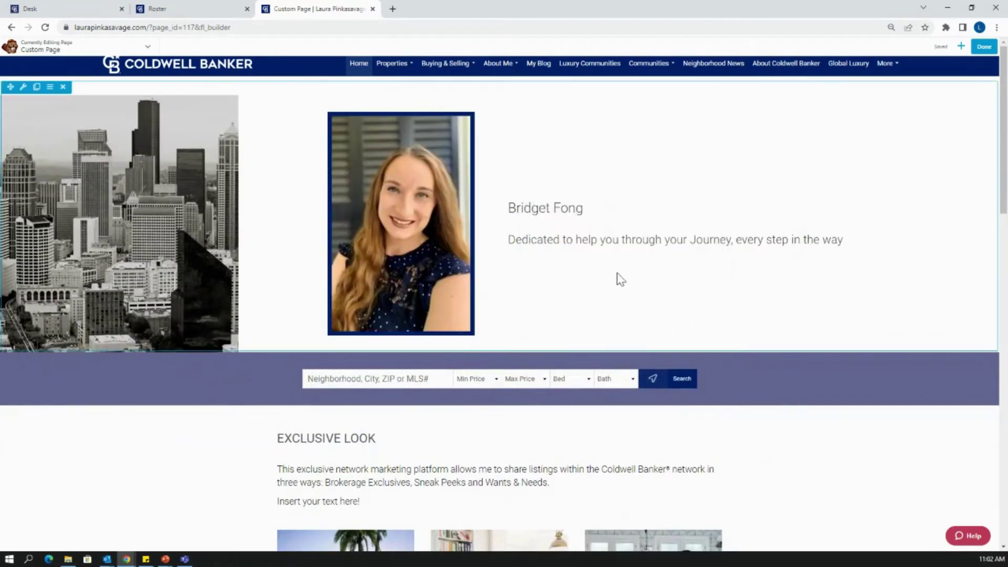
- Replace the existing name in the hero heading with the agent's own name and save
click(604, 217)
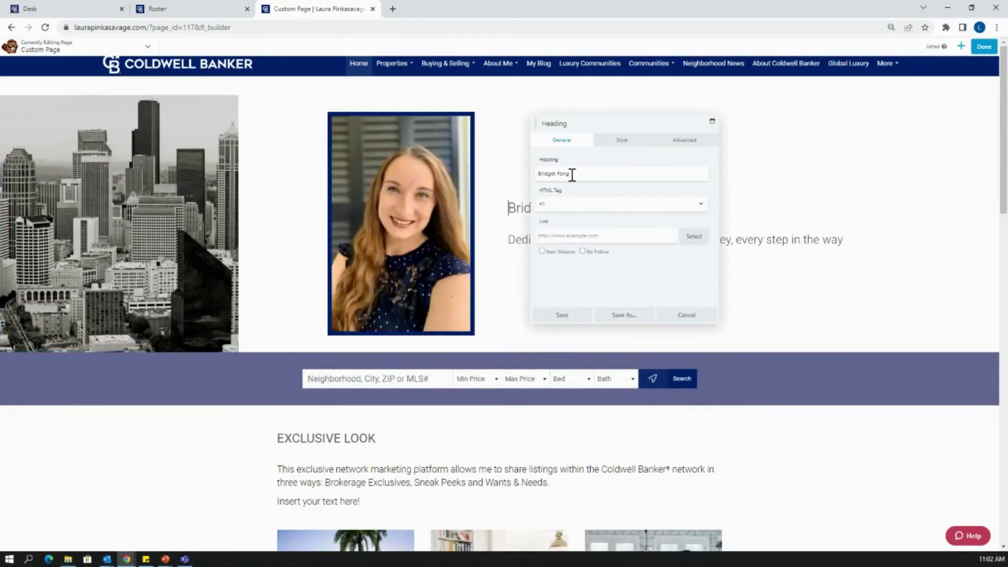
drag(572, 175, 529, 191)
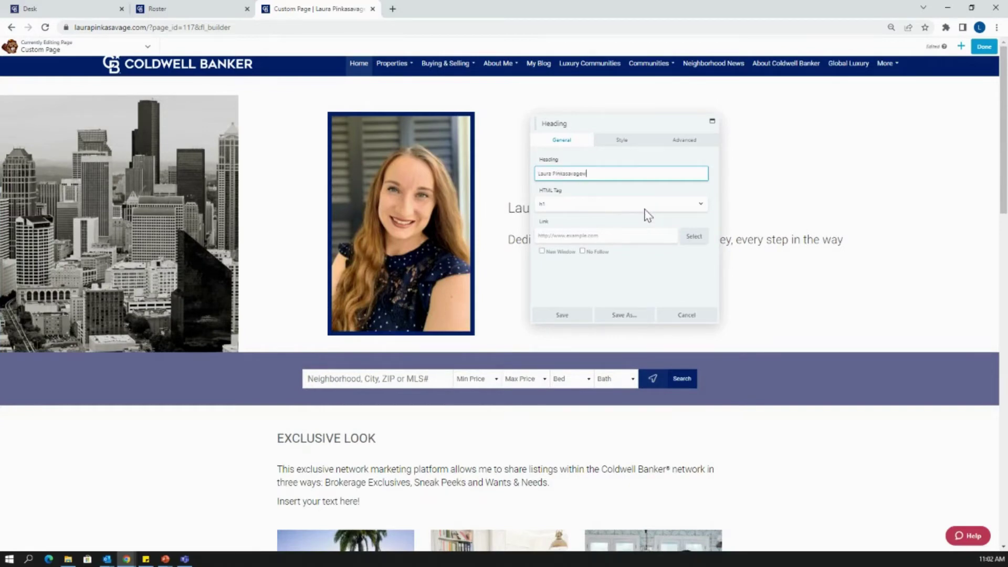
click(570, 318)
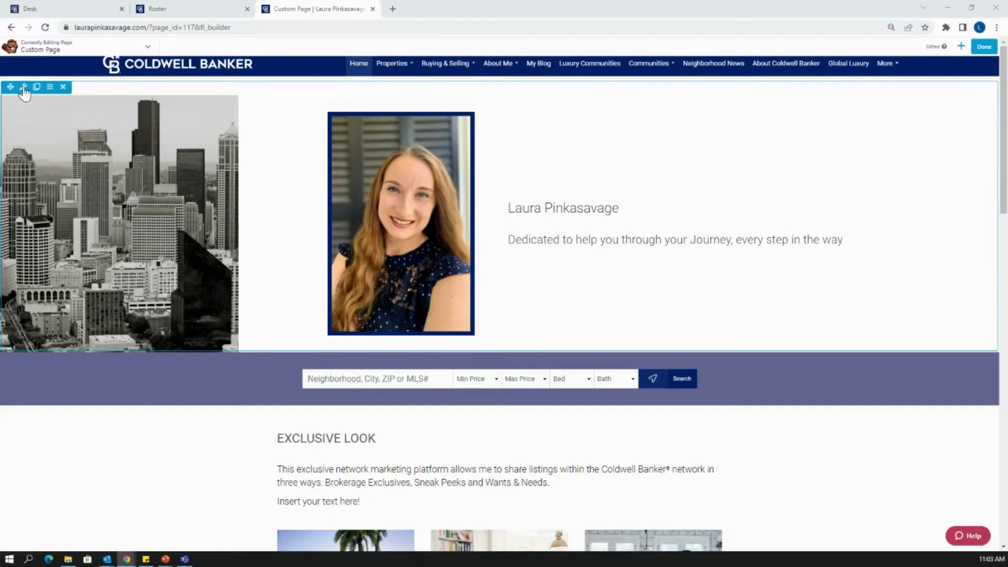
- Change the hero row's Background Type to Video in Row Settings
click(23, 87)
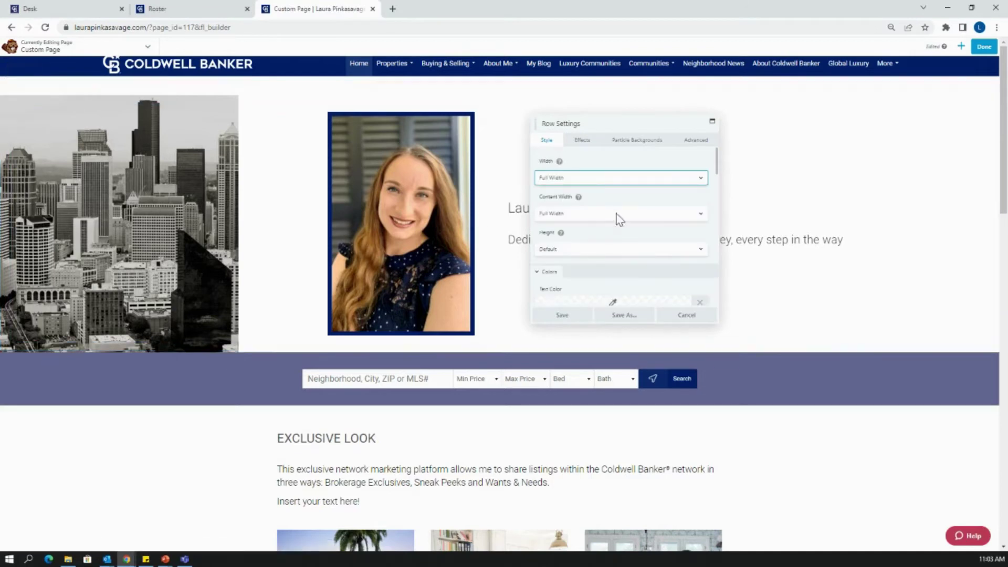
scroll(624, 199, down, 2)
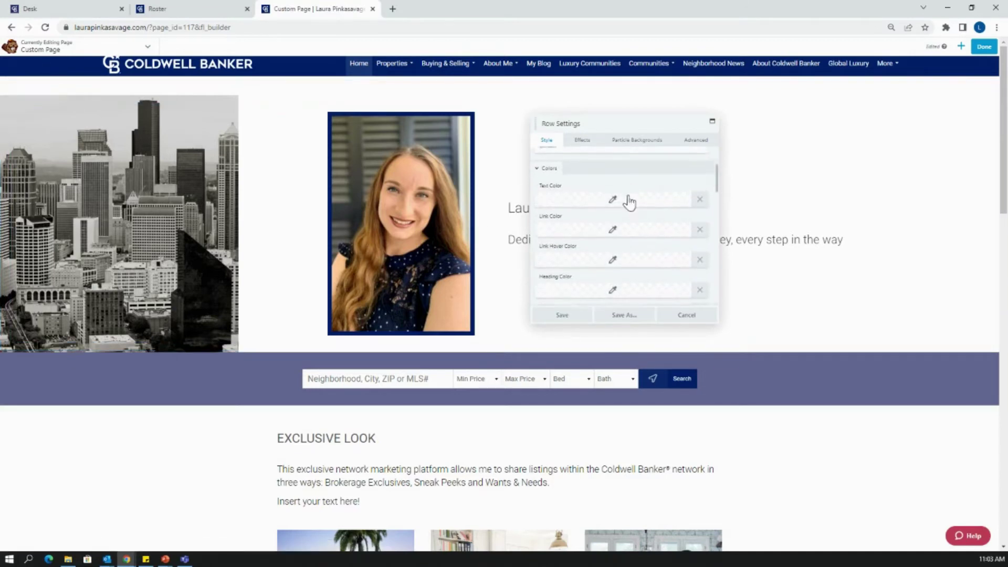
scroll(645, 218, down, 3)
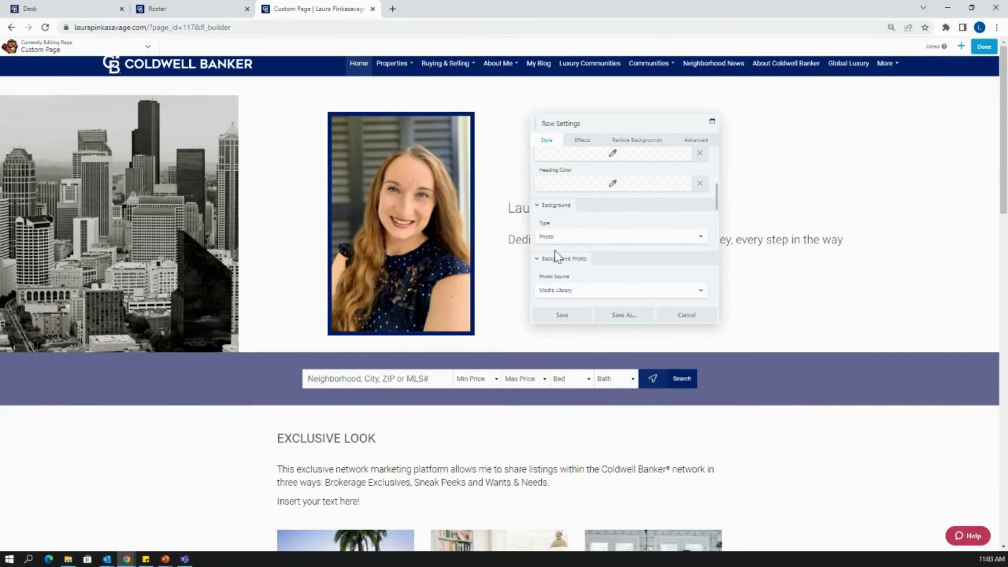
click(612, 237)
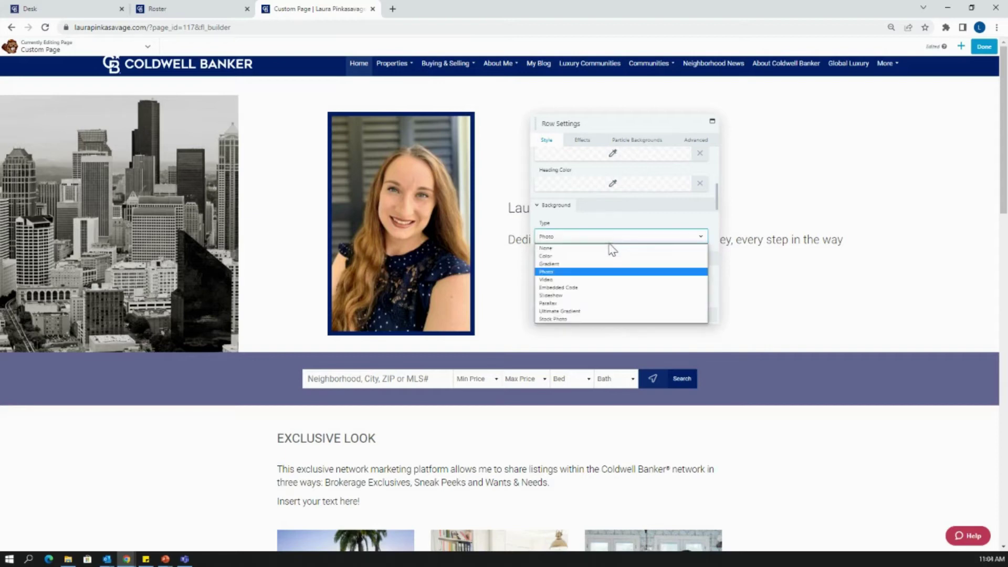
click(596, 280)
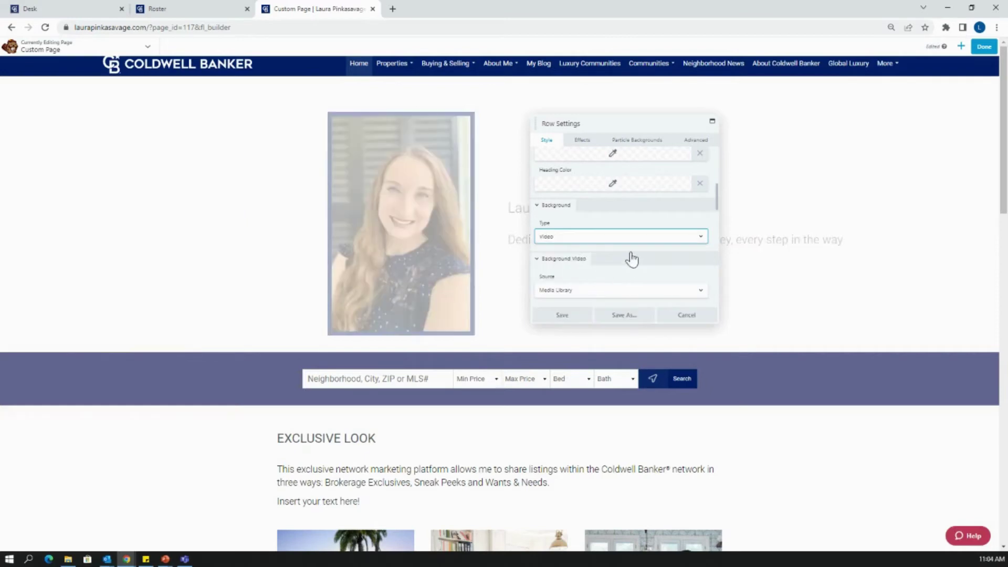
- Check the video Source options, then bring up the YouTube video window
scroll(629, 257, down, 1)
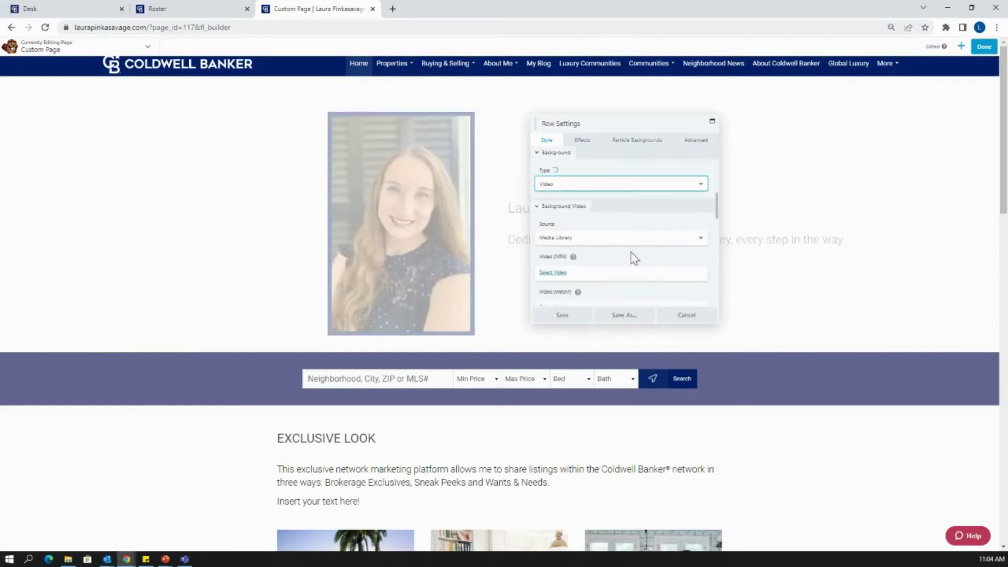
click(618, 238)
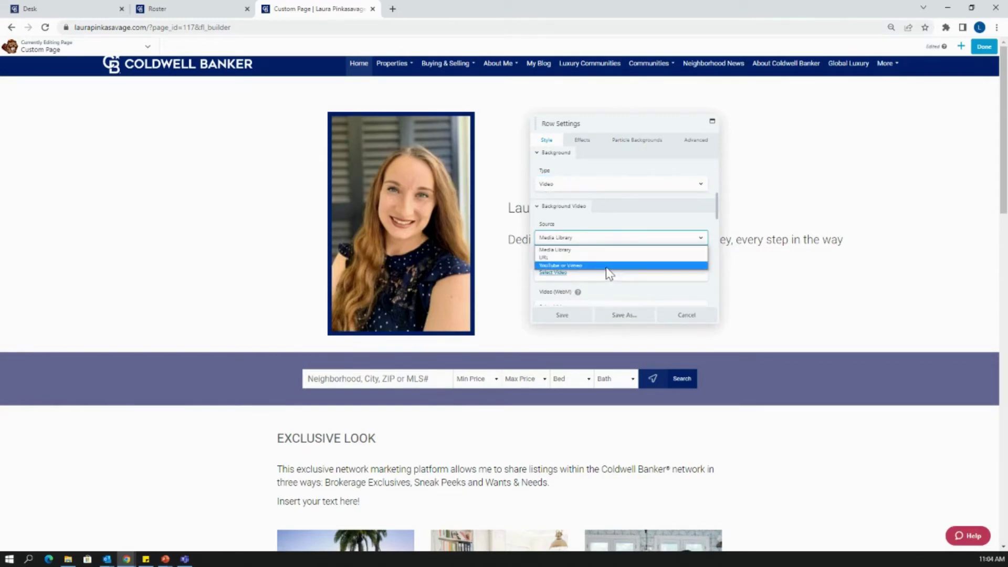
key(Escape)
key(alt+Tab)
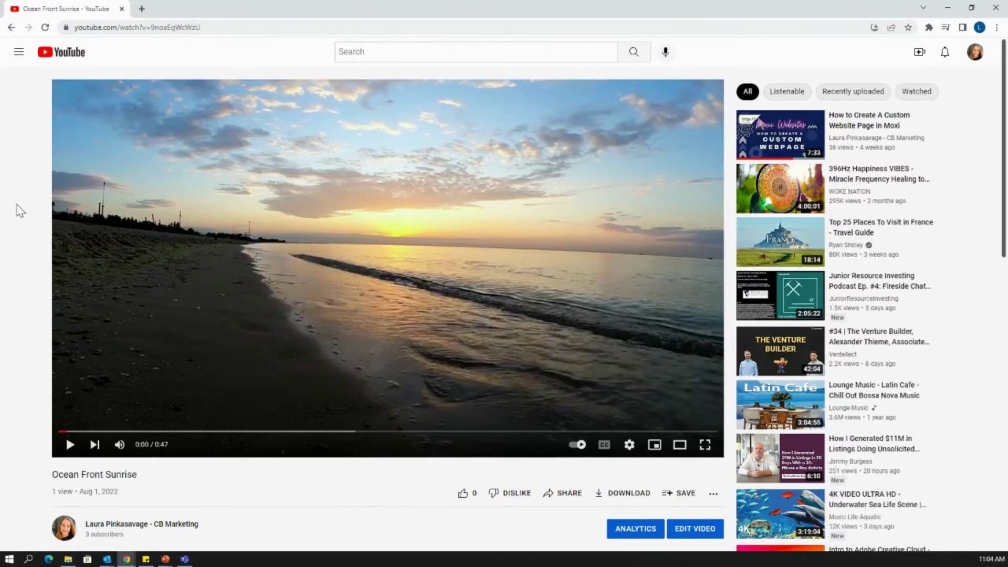
- Preview the Ocean Front Sunrise video, pausing at 0:03, and select its URL
click(70, 446)
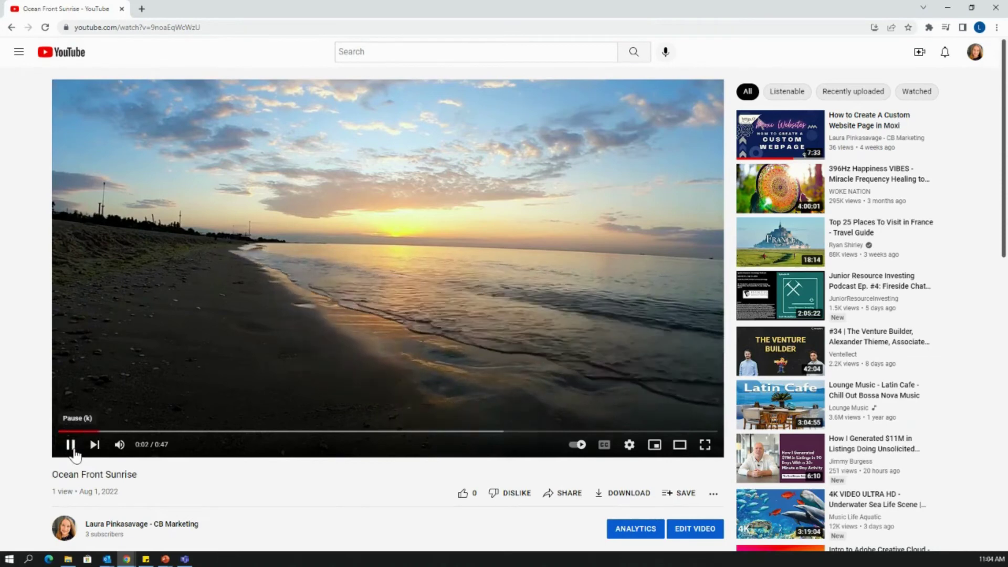
click(70, 445)
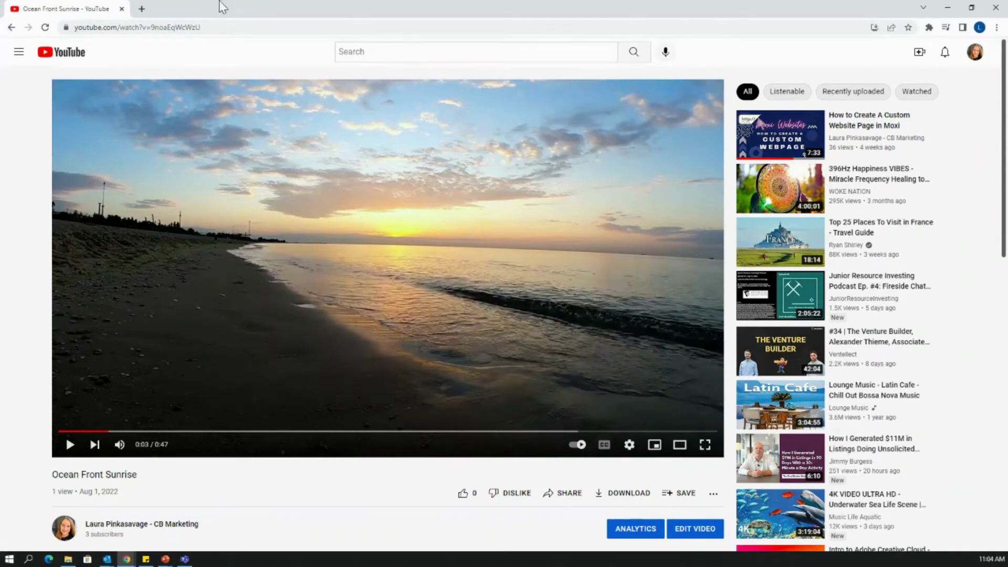
click(232, 30)
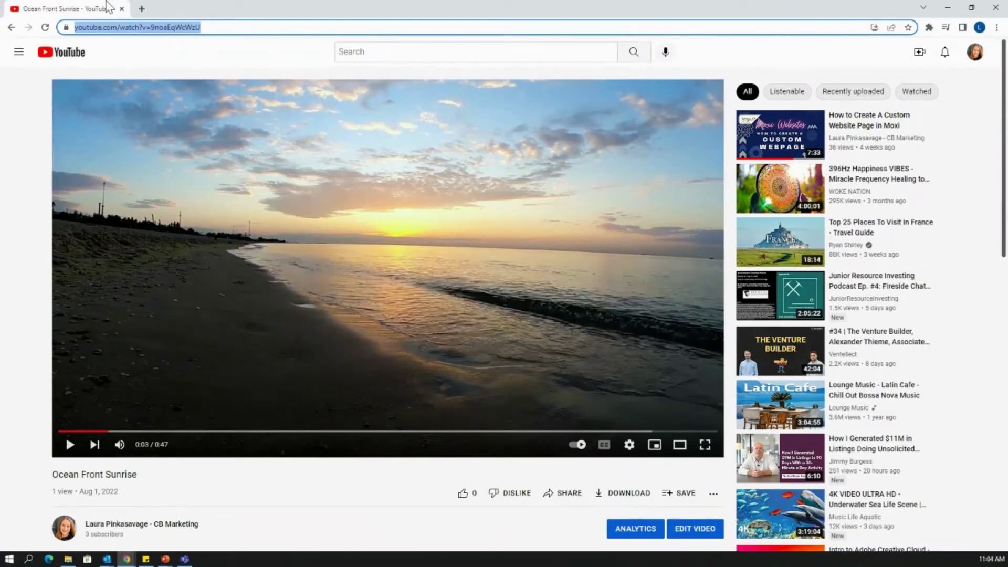
- Paste the Ocean Front Sunrise URL as the row's YouTube video, enable mobile playback, and save
click(948, 9)
click(315, 9)
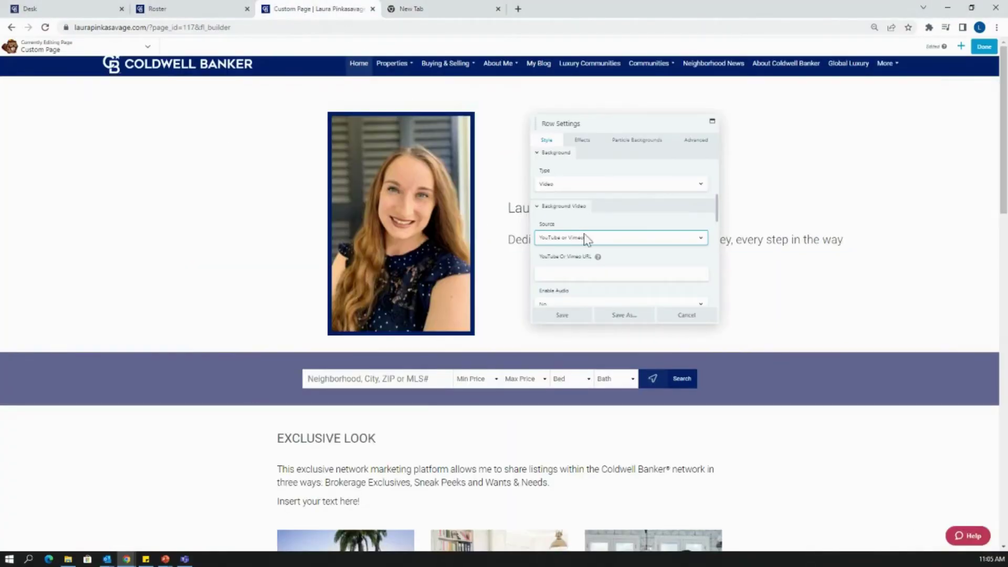
click(559, 276)
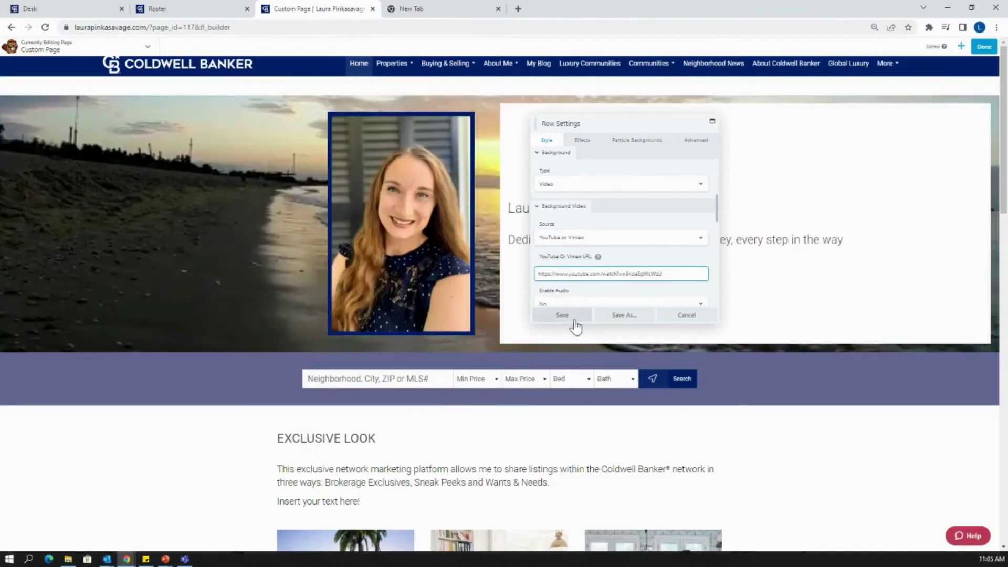
scroll(620, 270, down, 1)
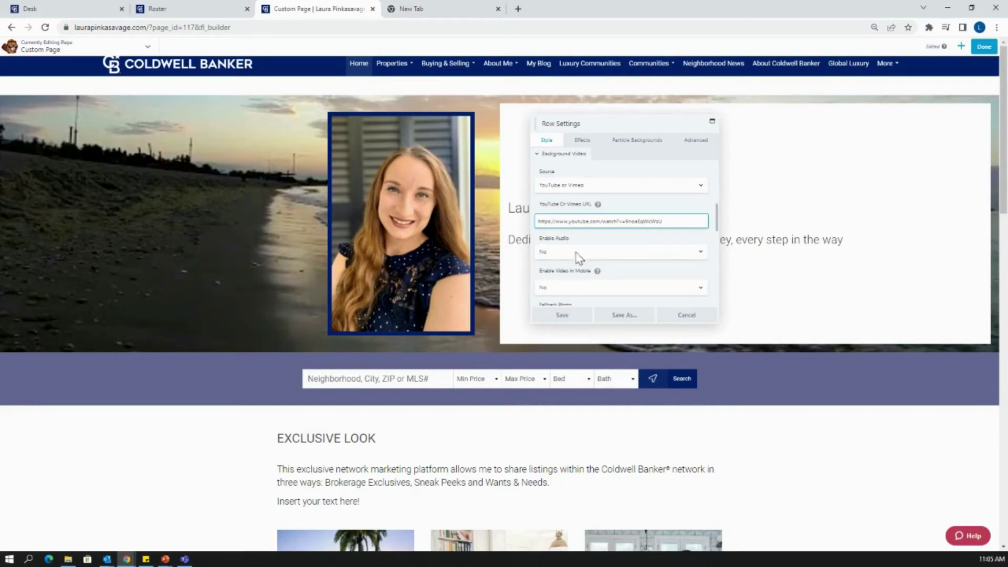
scroll(598, 231, down, 1)
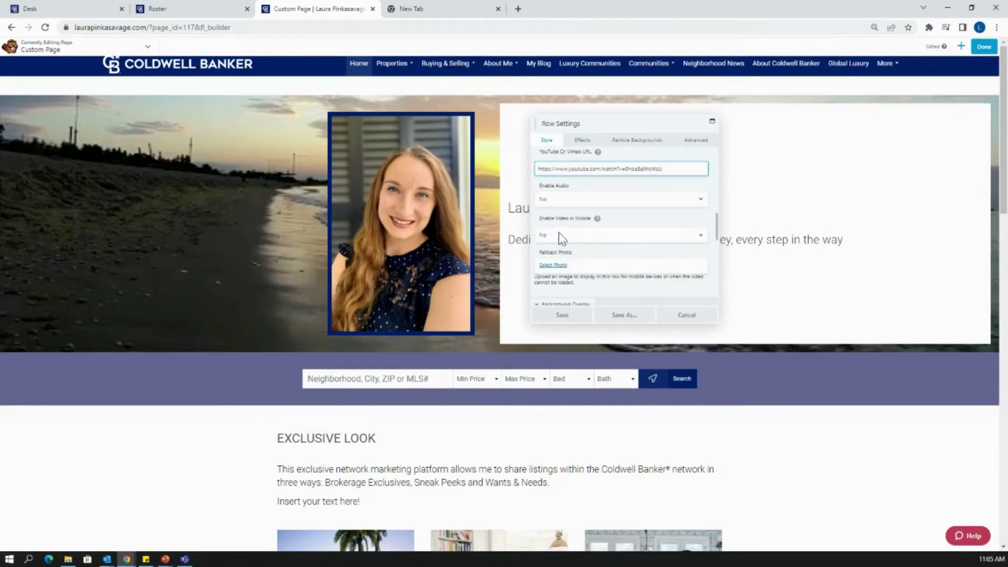
click(628, 236)
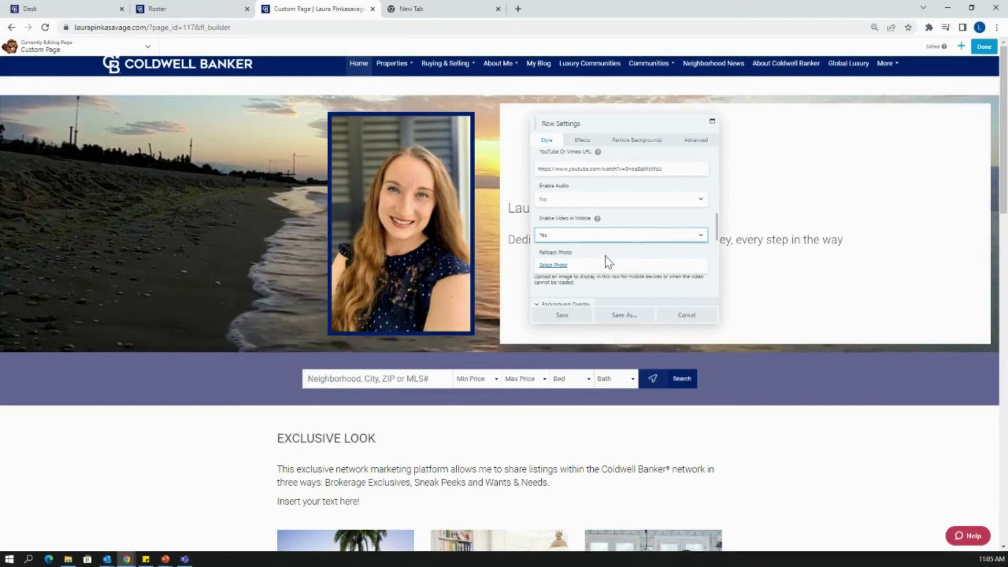
click(573, 319)
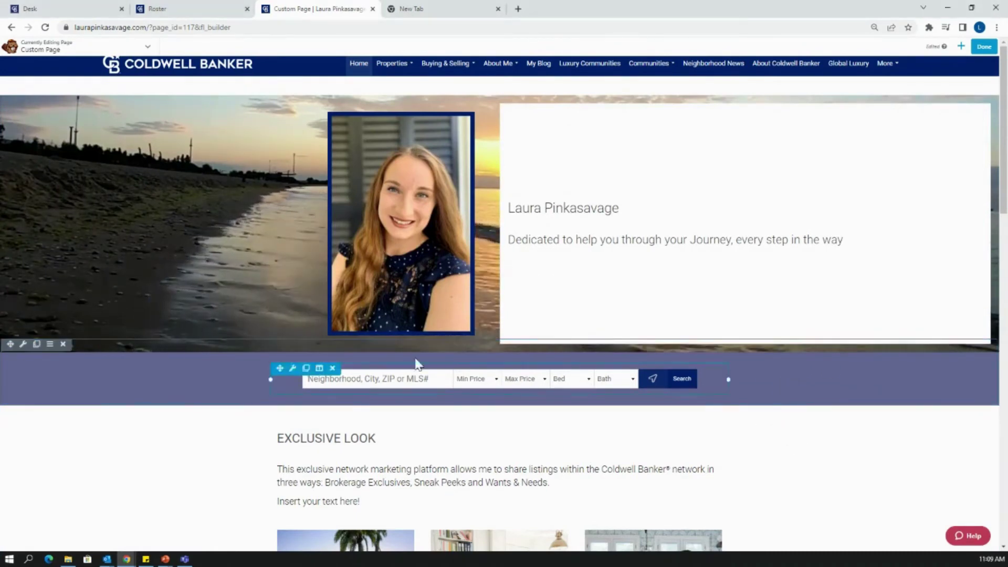
- Change the search bar row's background from purple to the navy #001f58 preset and save
click(23, 345)
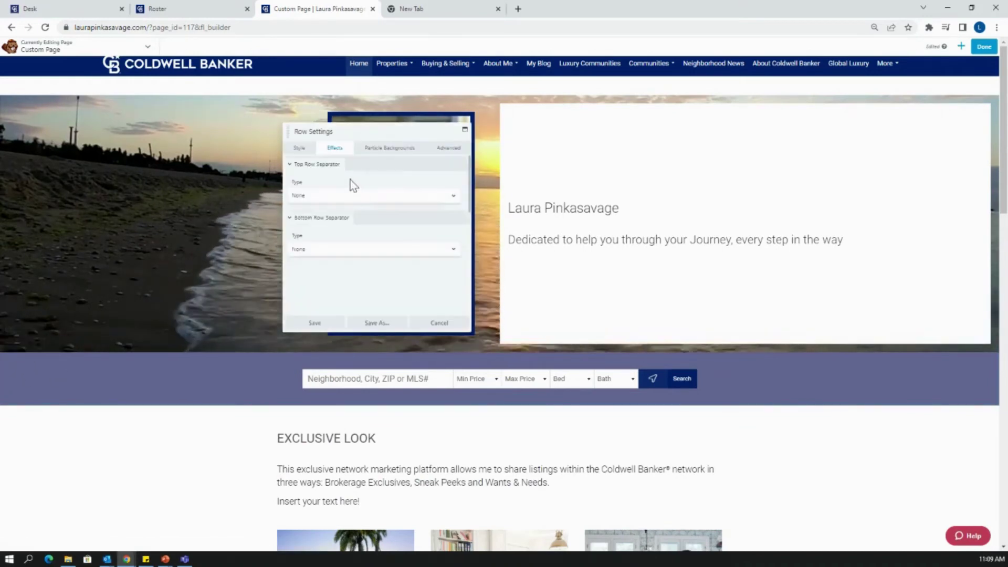
click(299, 149)
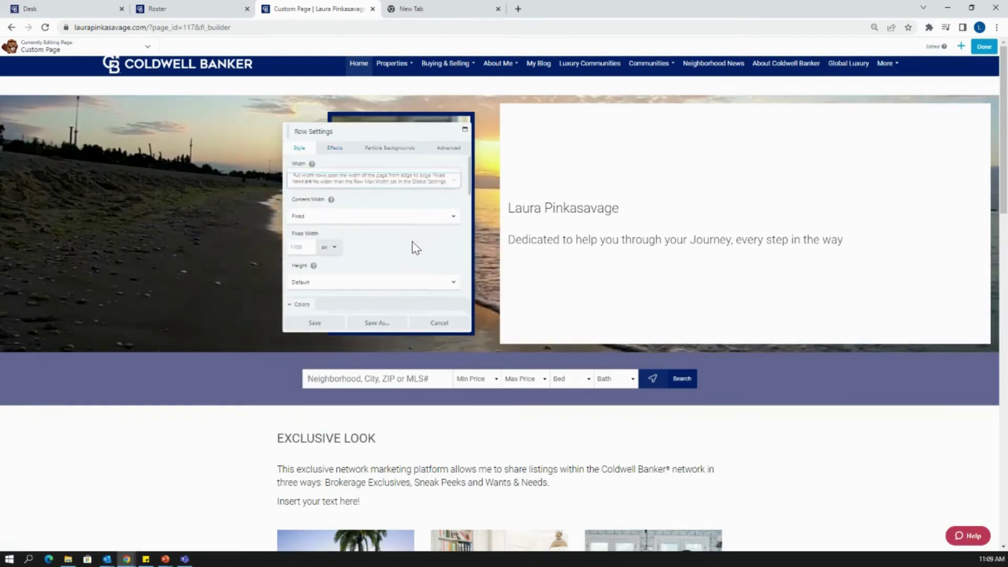
scroll(413, 247, down, 4)
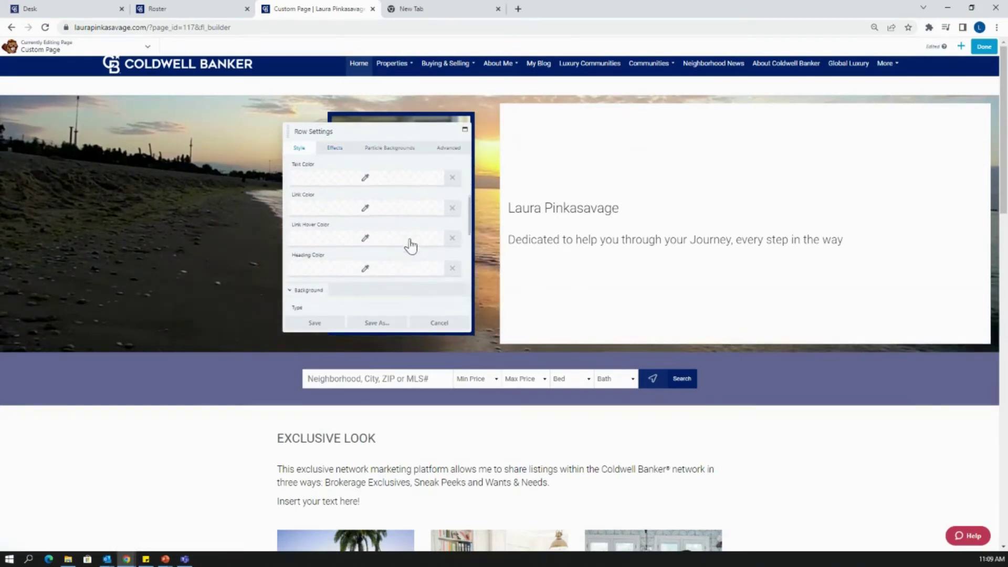
scroll(410, 246, down, 2)
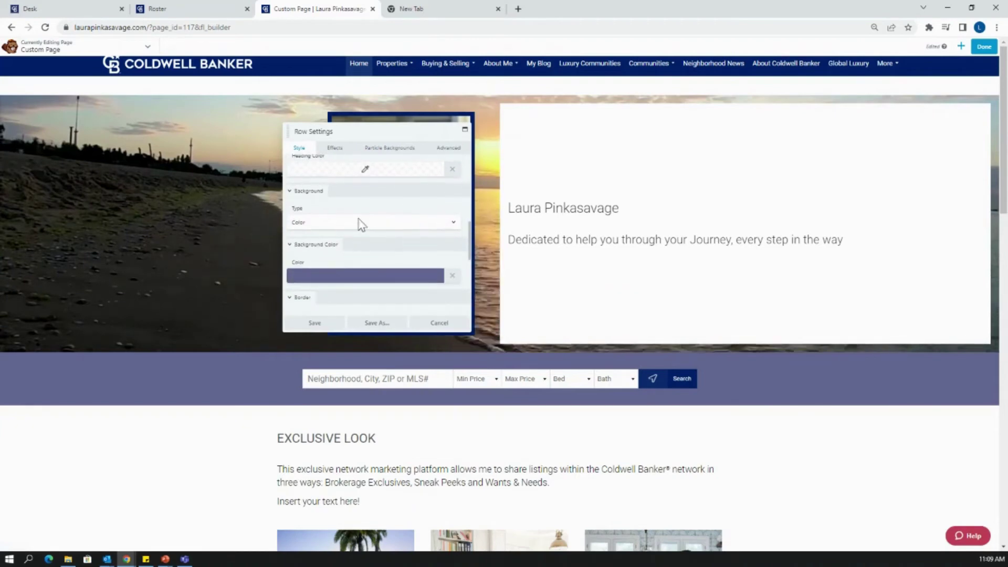
click(369, 276)
click(340, 404)
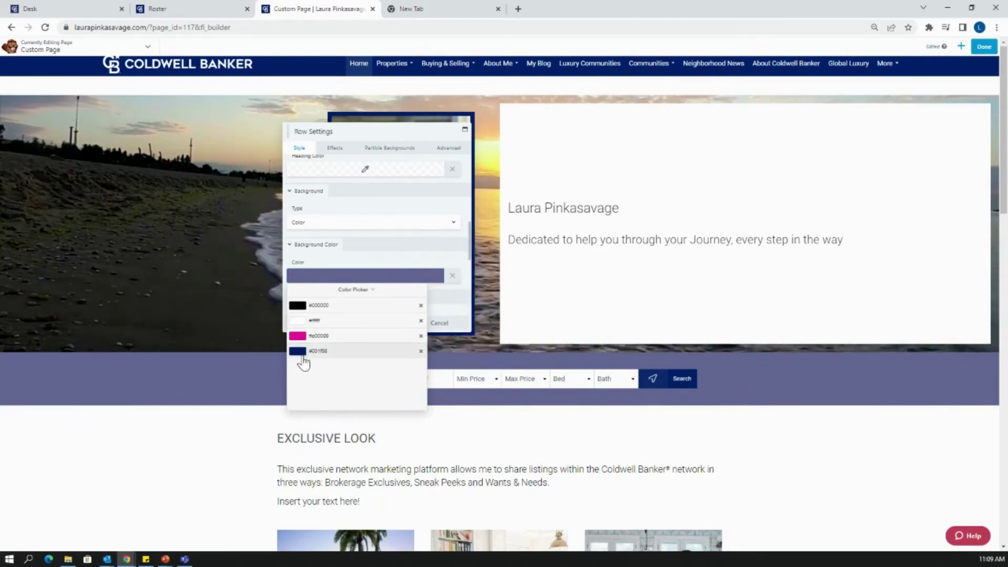
click(304, 351)
click(426, 326)
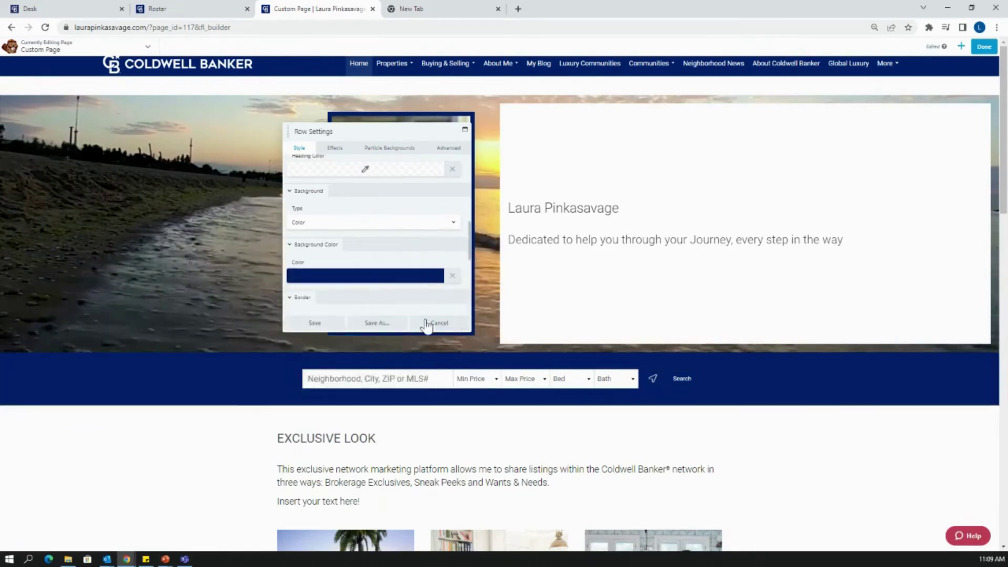
click(314, 323)
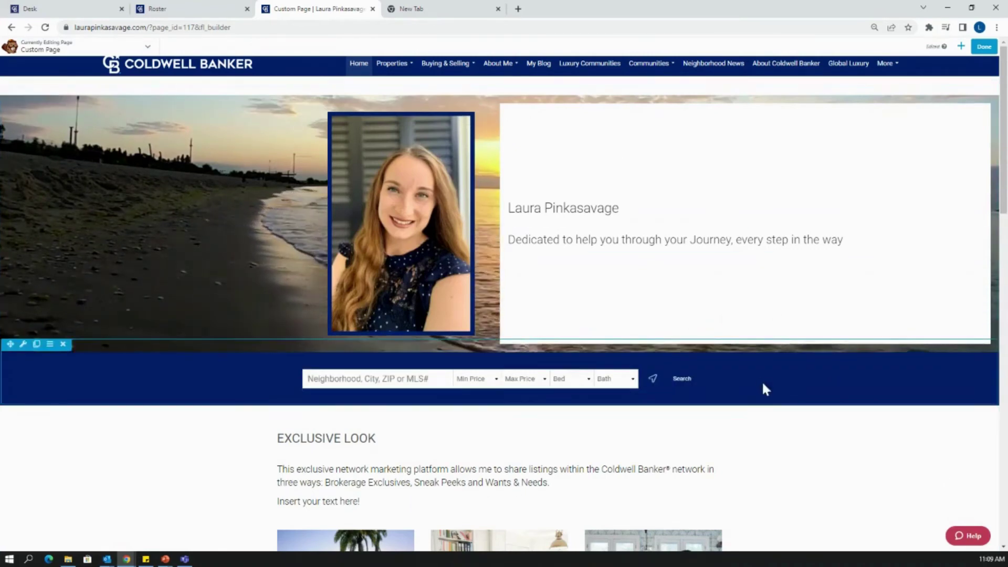
- Duplicate the Exclusive Look intro text block with its 'Insert your text here!' line
scroll(764, 388, down, 2)
scroll(822, 387, down, 1)
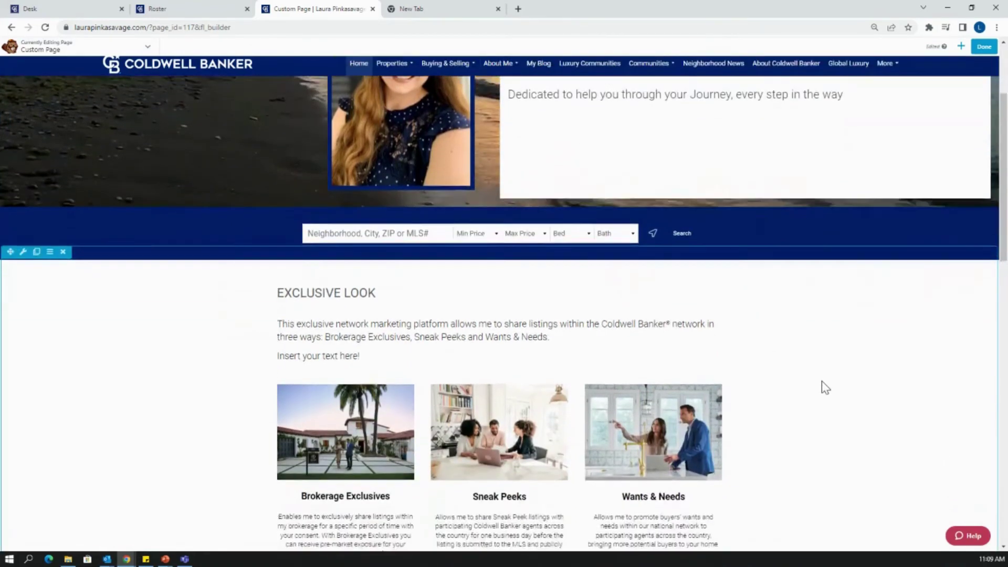
scroll(821, 381, down, 2)
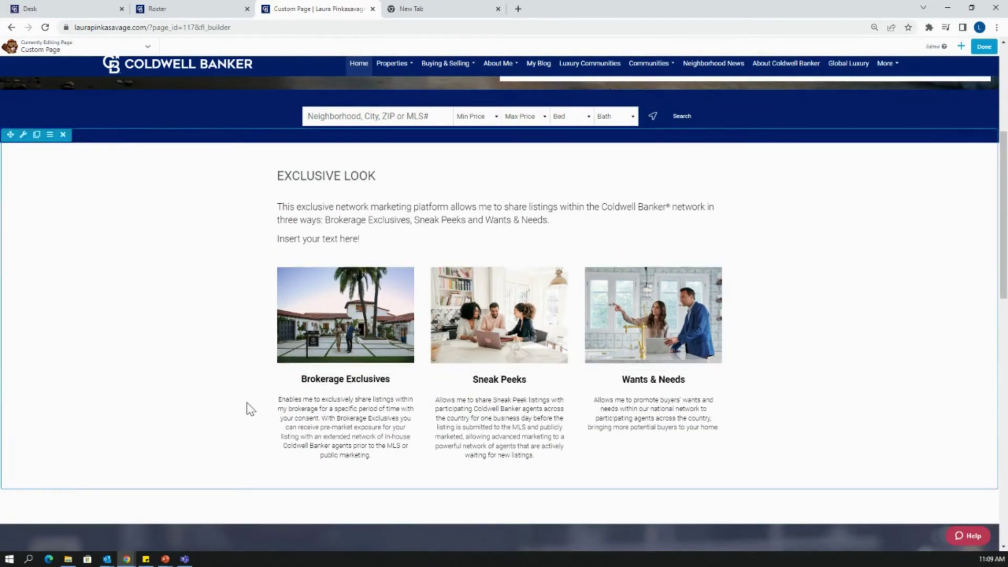
mouse_move(314, 264)
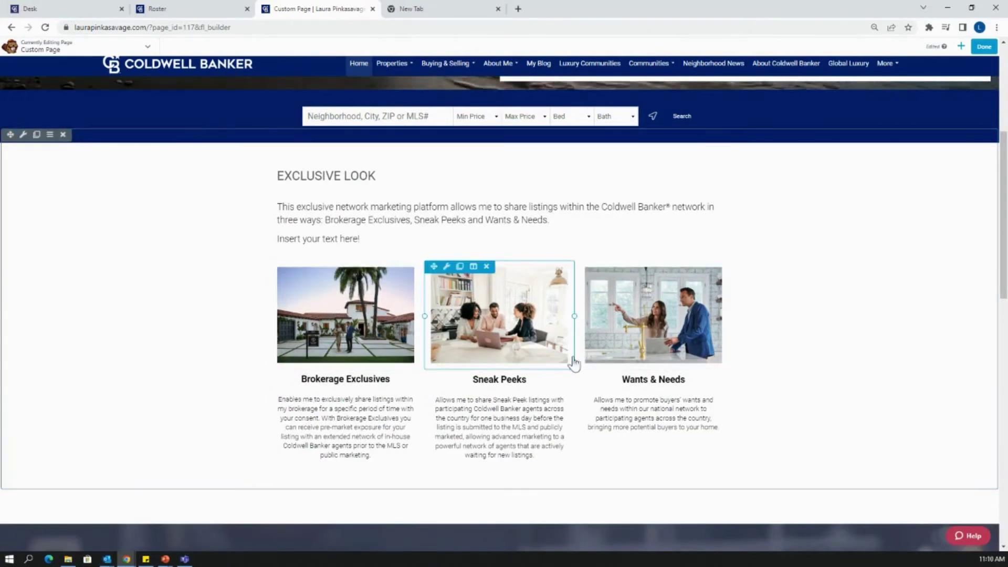
mouse_move(307, 209)
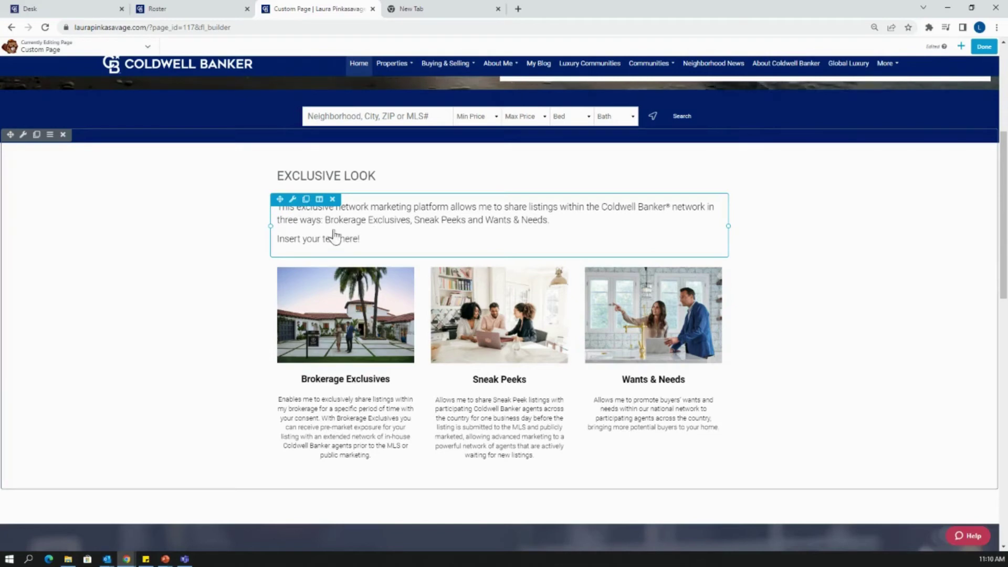
click(306, 200)
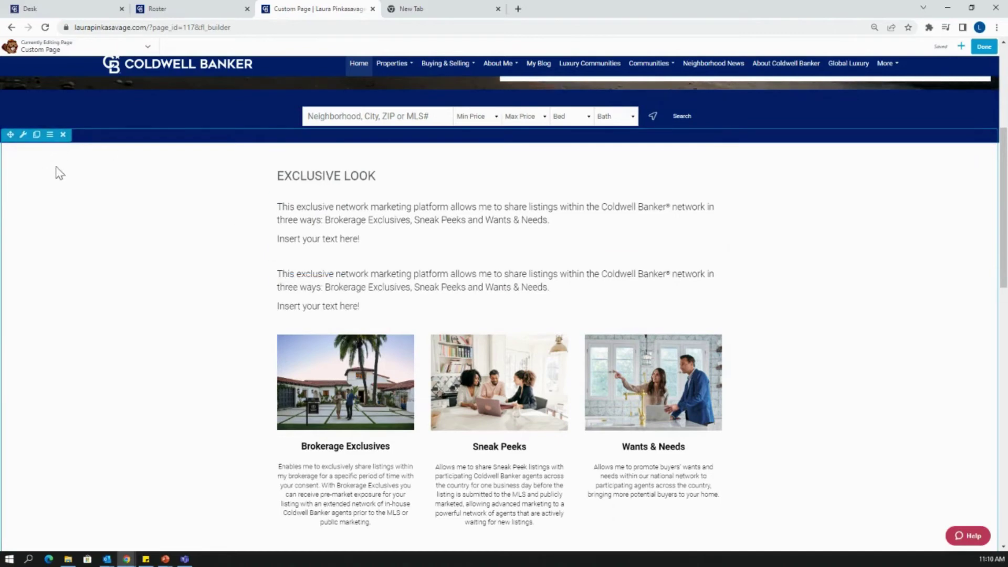
mouse_move(308, 281)
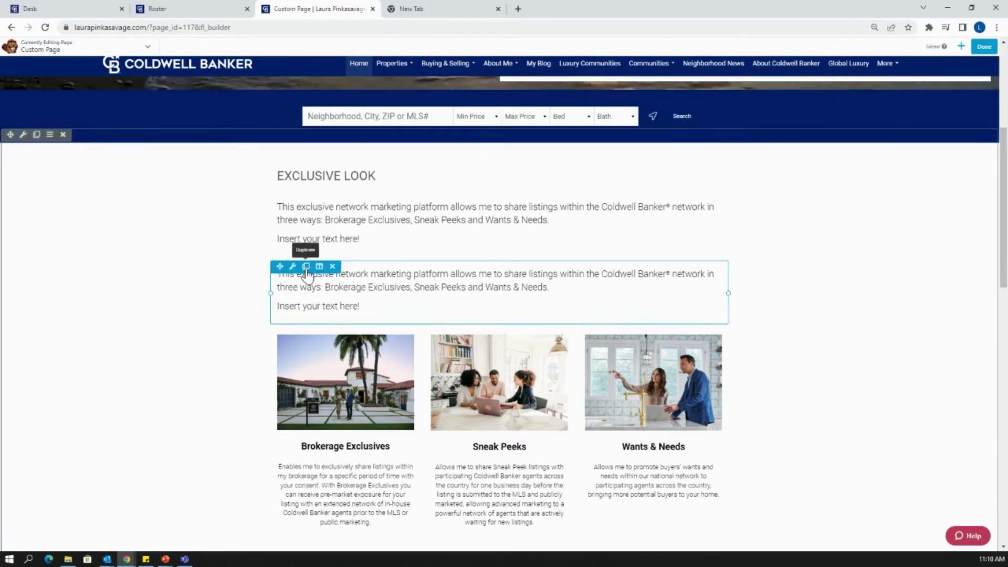
- Delete the duplicated text block and drop the saved Partner 3 row below the listing cards
click(332, 266)
click(961, 46)
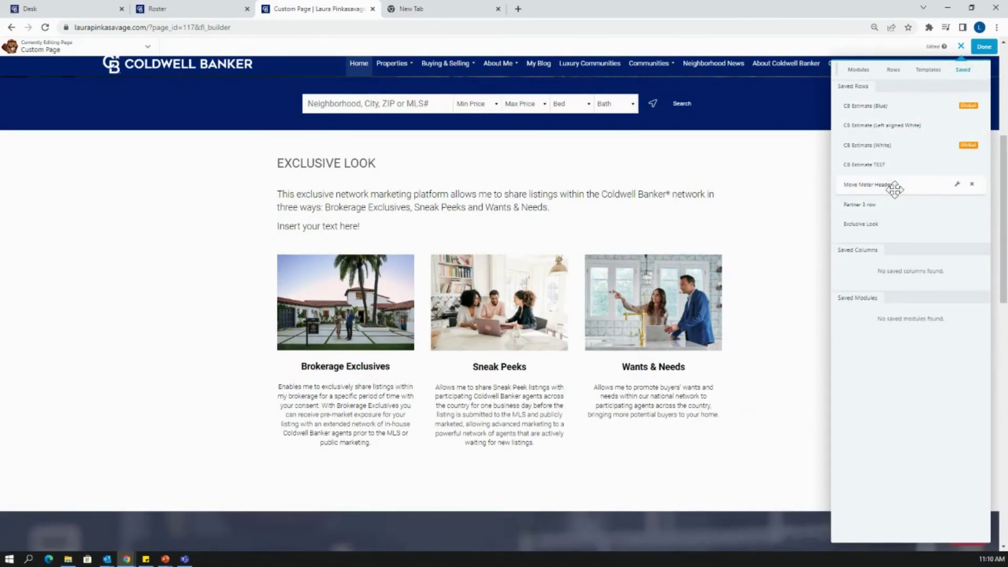
drag(899, 213, 419, 488)
scroll(504, 338, down, 3)
scroll(602, 360, down, 4)
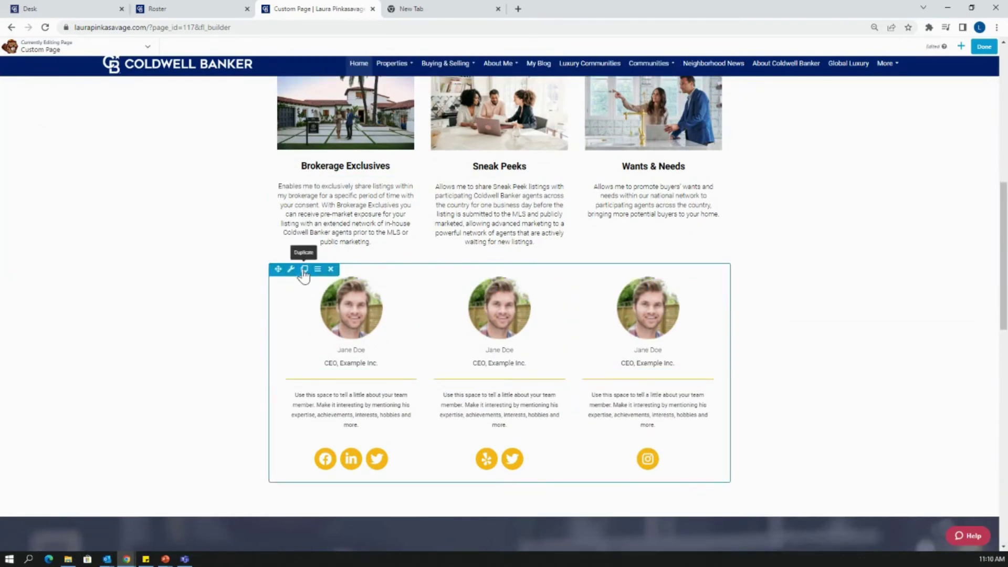
- Duplicate the Partner 3 row of team-member profiles
click(304, 269)
scroll(740, 438, down, 2)
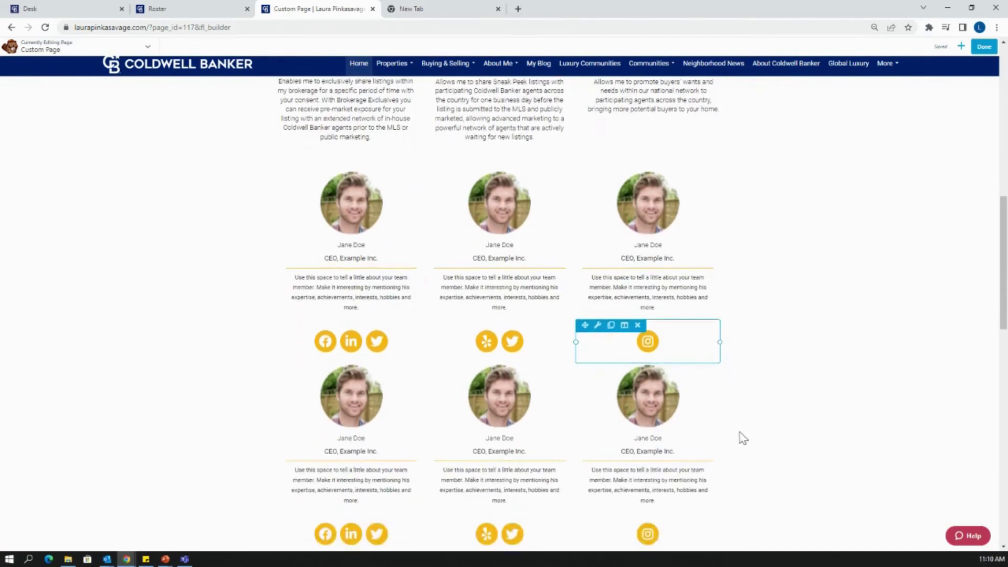
scroll(735, 388, down, 2)
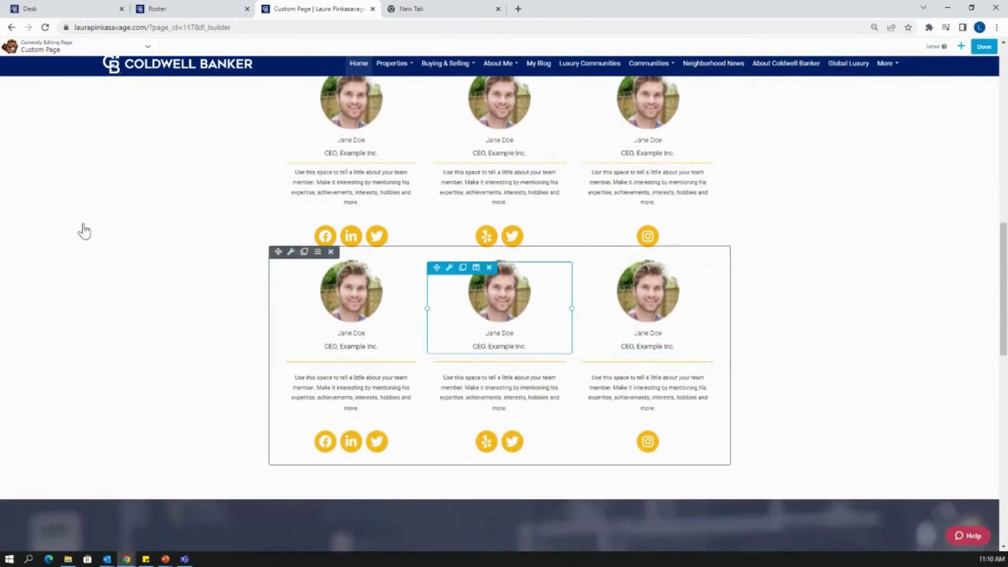
scroll(793, 294, up, 10)
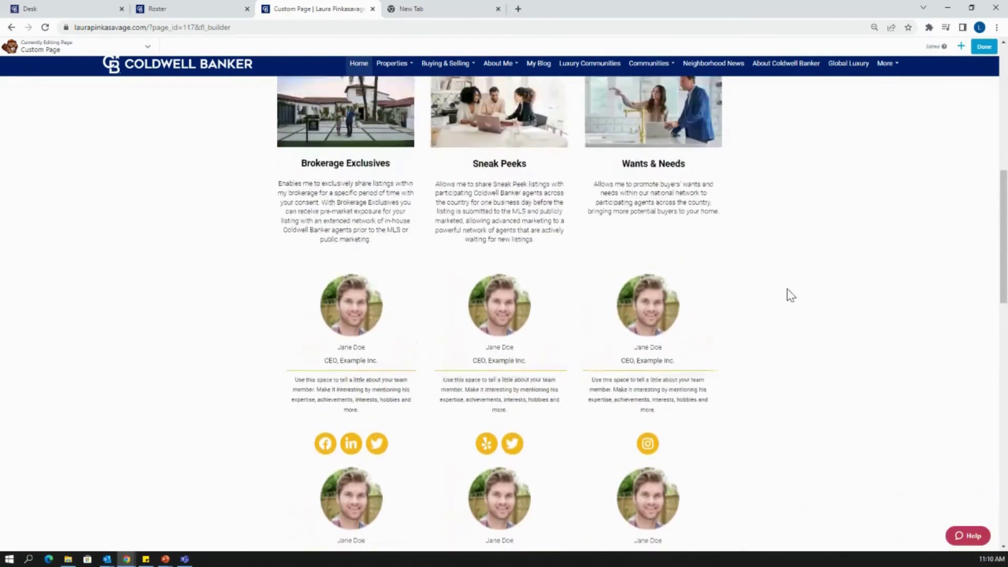
- Browse the module groups from Advanced Modules to Widgets, showing Contact Me and Neighborhood News
click(961, 47)
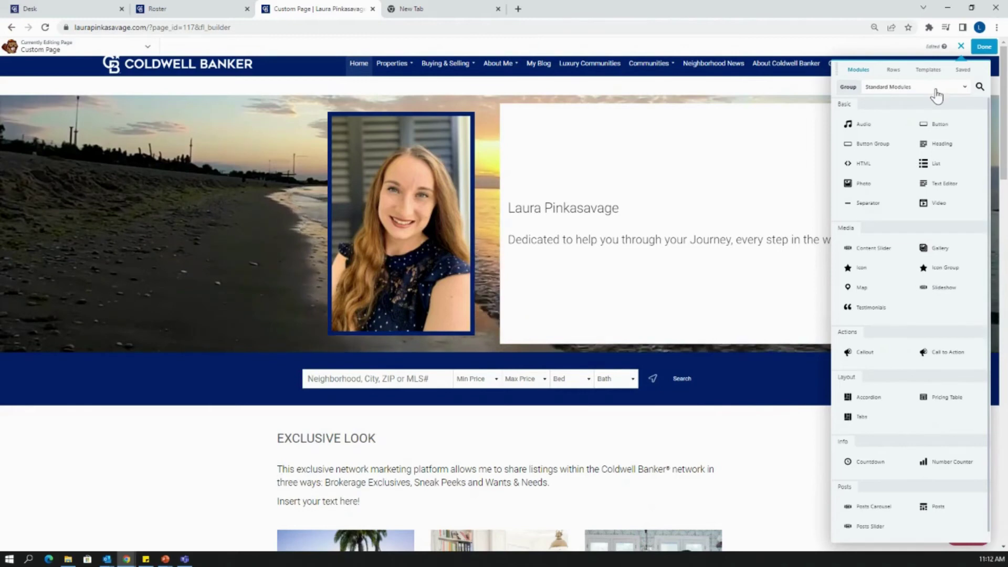
click(962, 89)
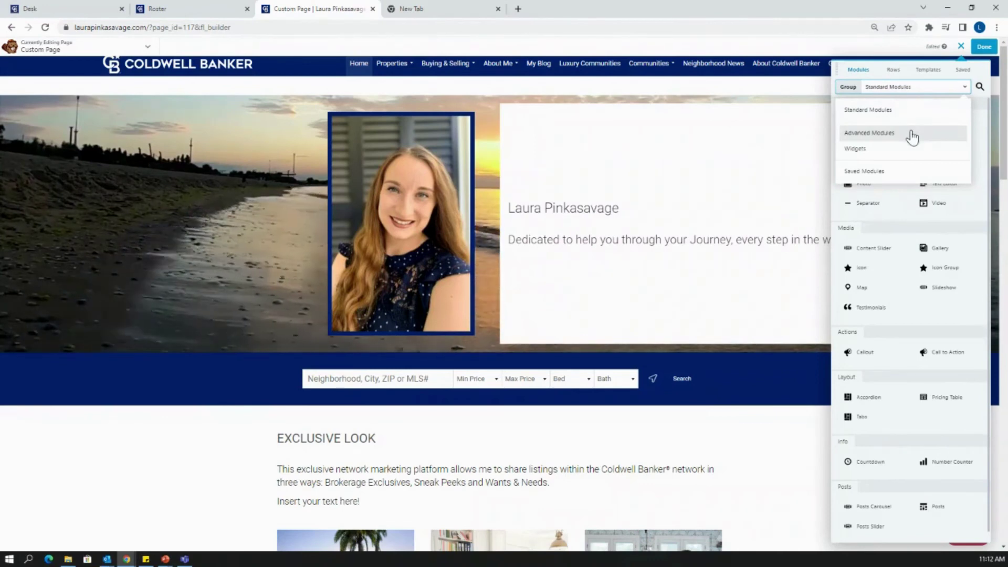
click(963, 89)
click(980, 87)
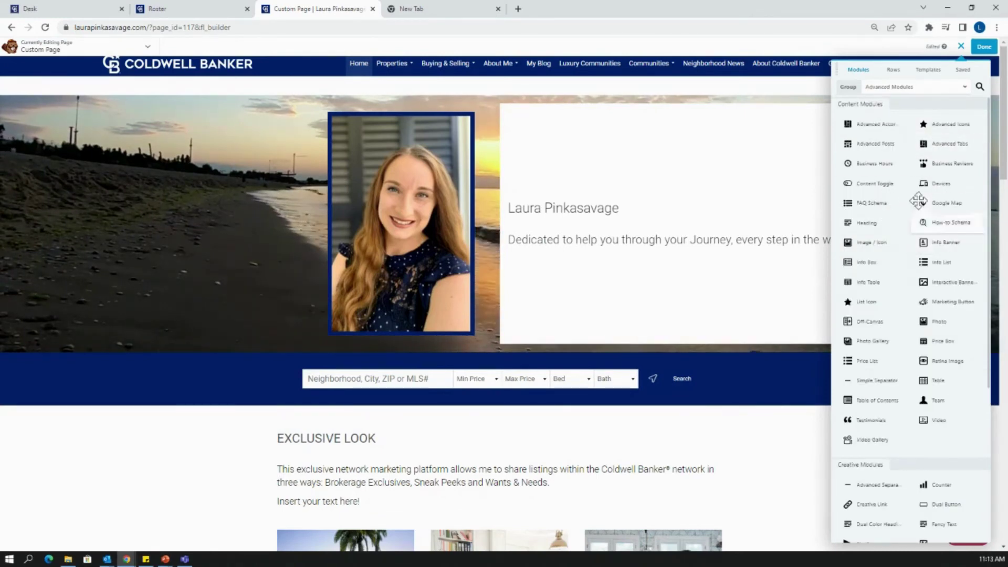
scroll(918, 200, down, 3)
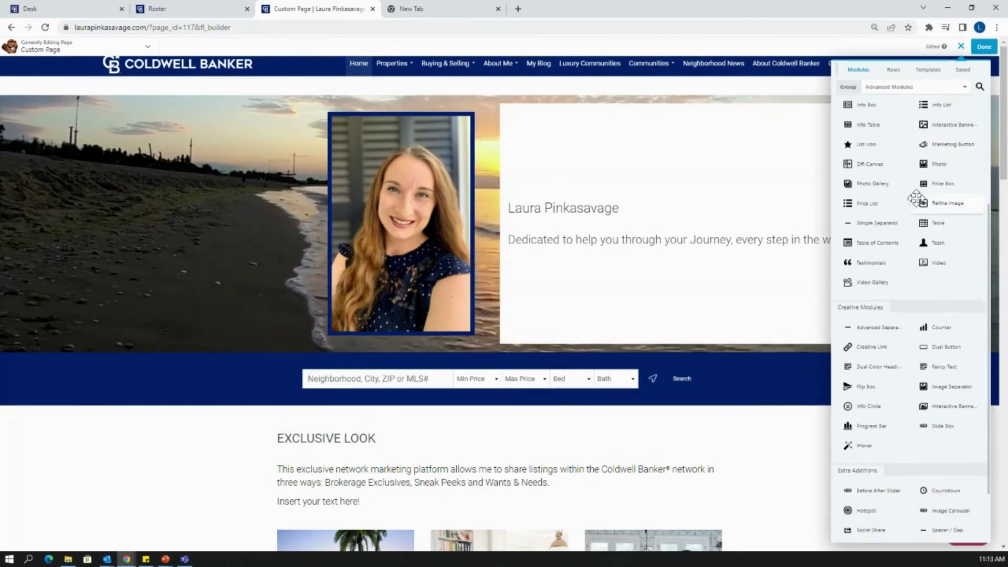
scroll(915, 198, down, 1)
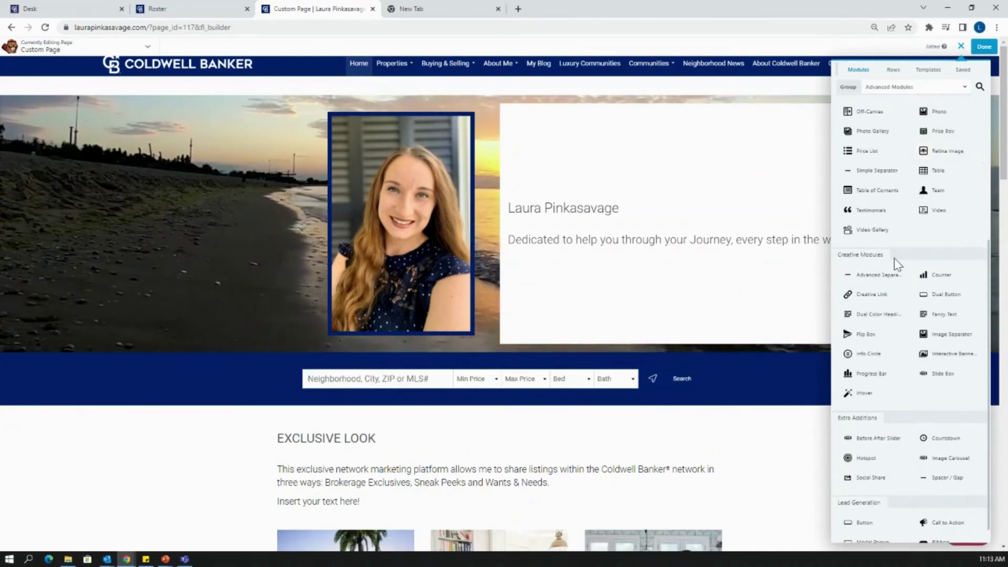
scroll(894, 259, down, 1)
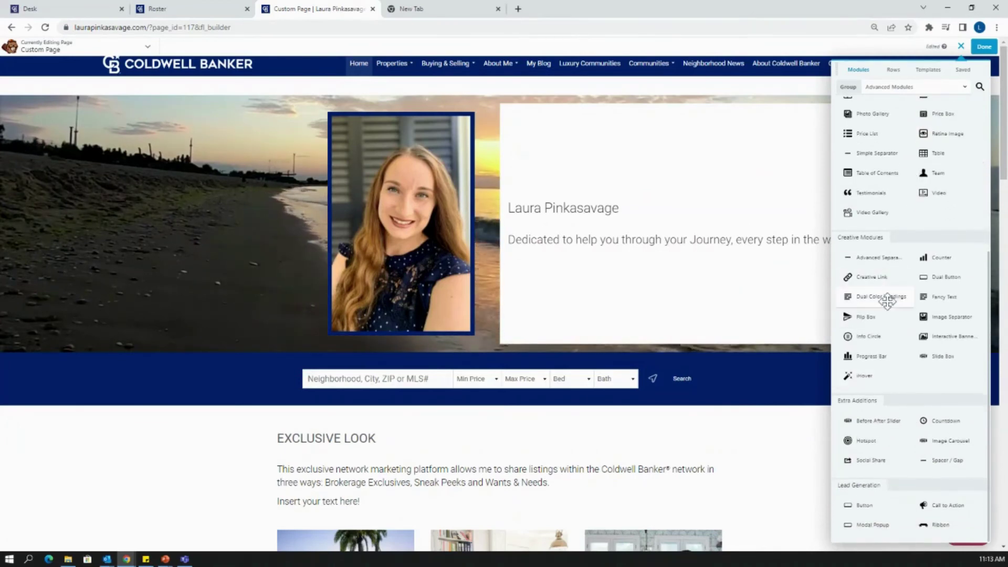
scroll(892, 294, up, 5)
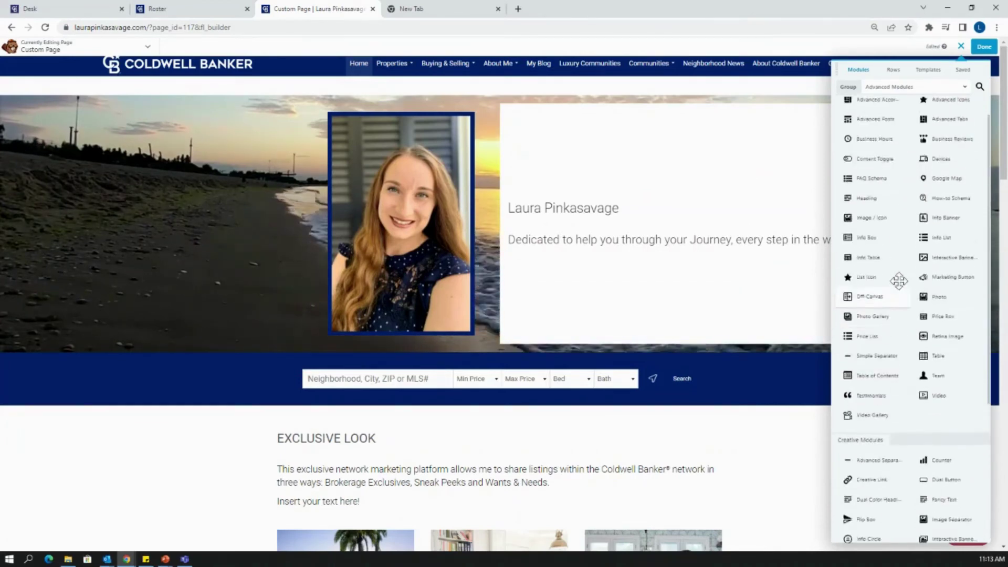
click(927, 87)
click(871, 151)
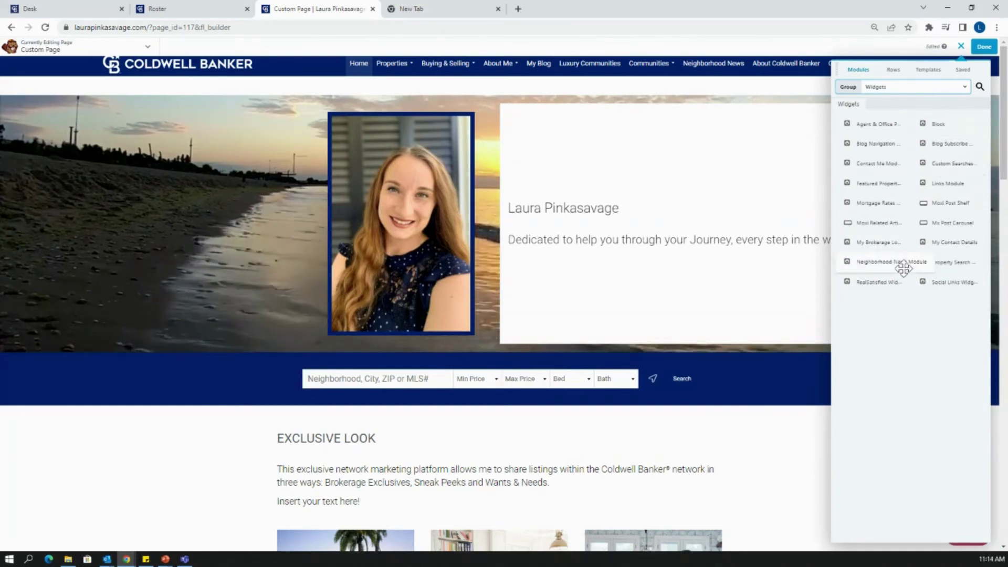
drag(903, 268, 387, 498)
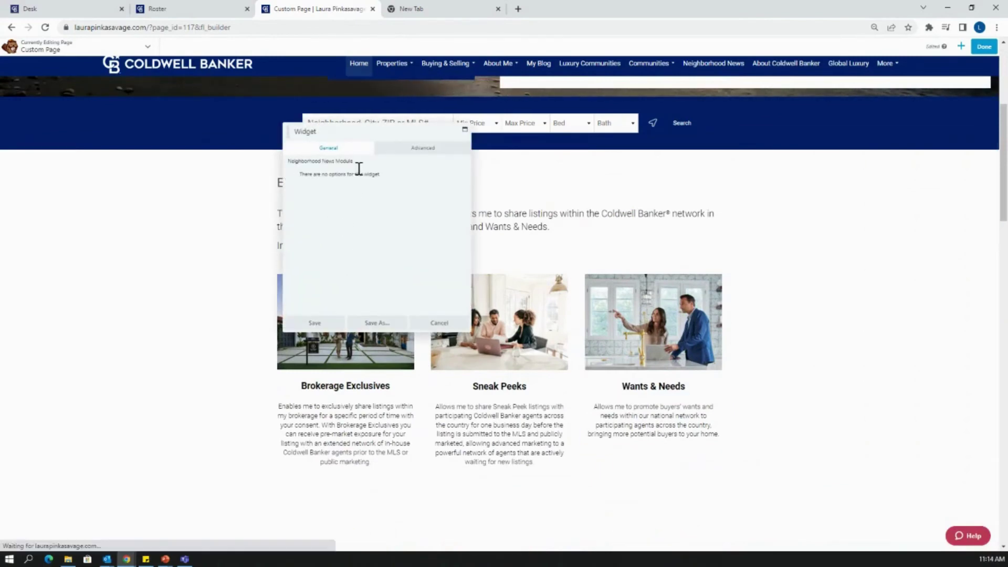
click(314, 323)
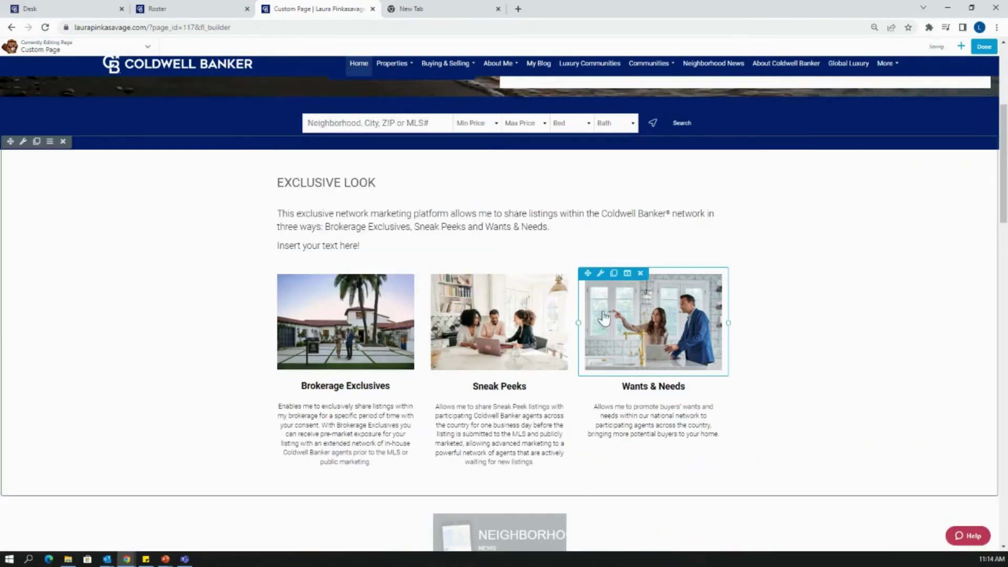
scroll(604, 316, down, 4)
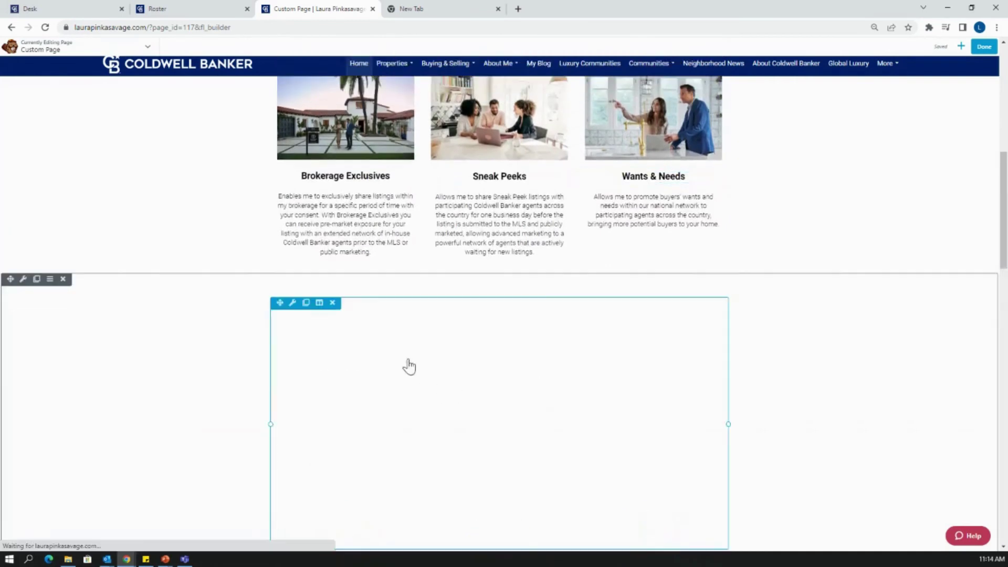
scroll(639, 341, down, 2)
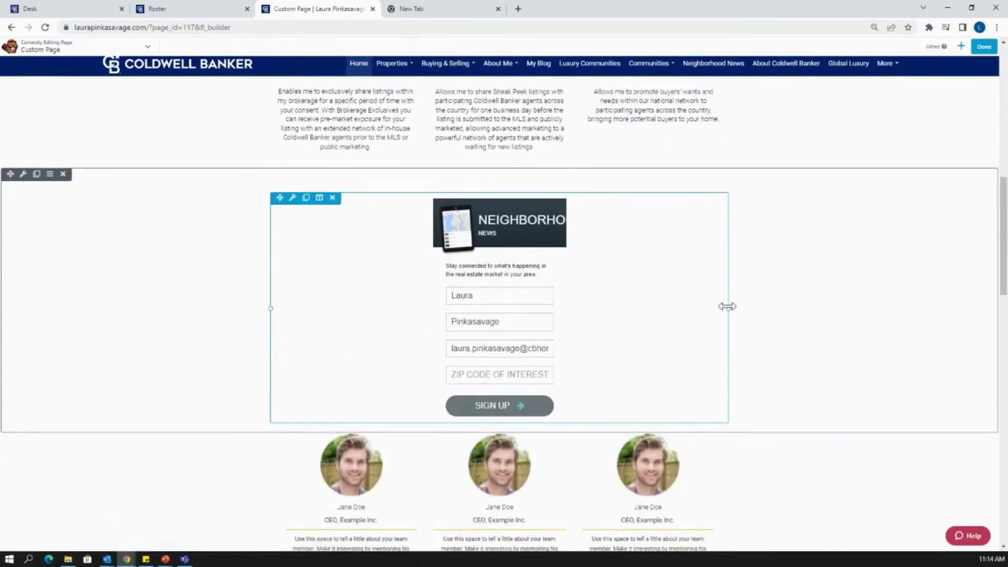
drag(727, 307, 849, 322)
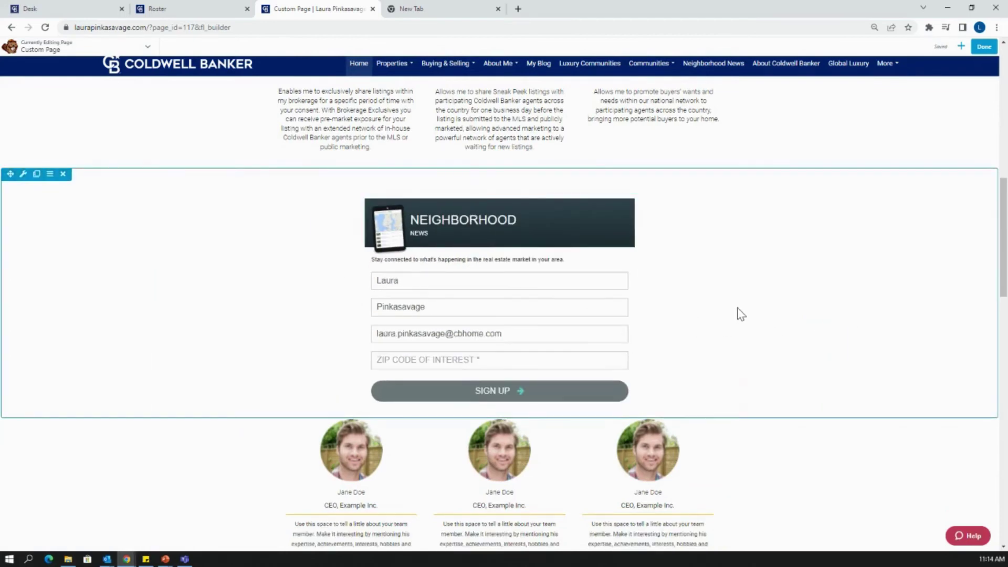
scroll(737, 308, up, 1)
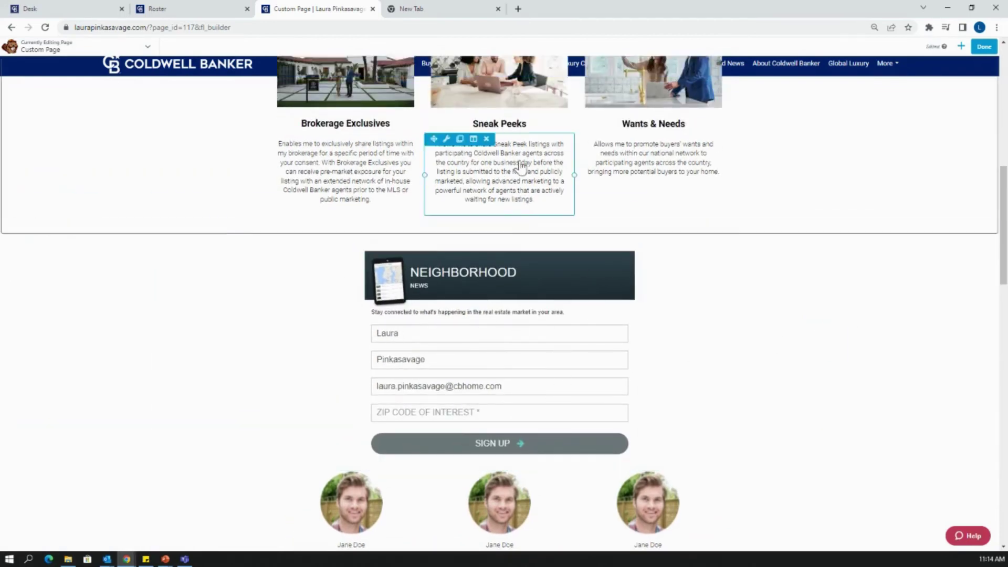
scroll(708, 315, up, 2)
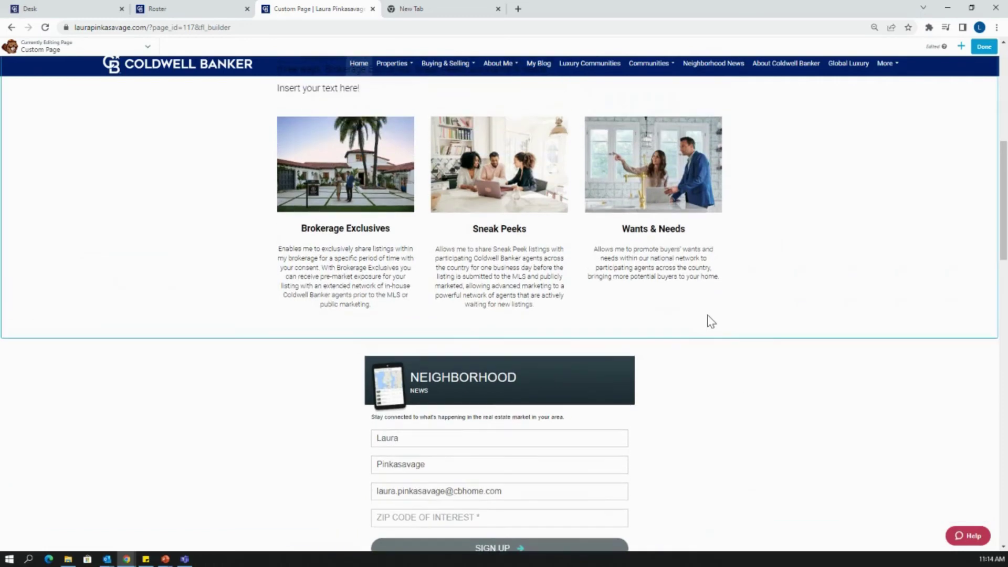
scroll(516, 381, down, 2)
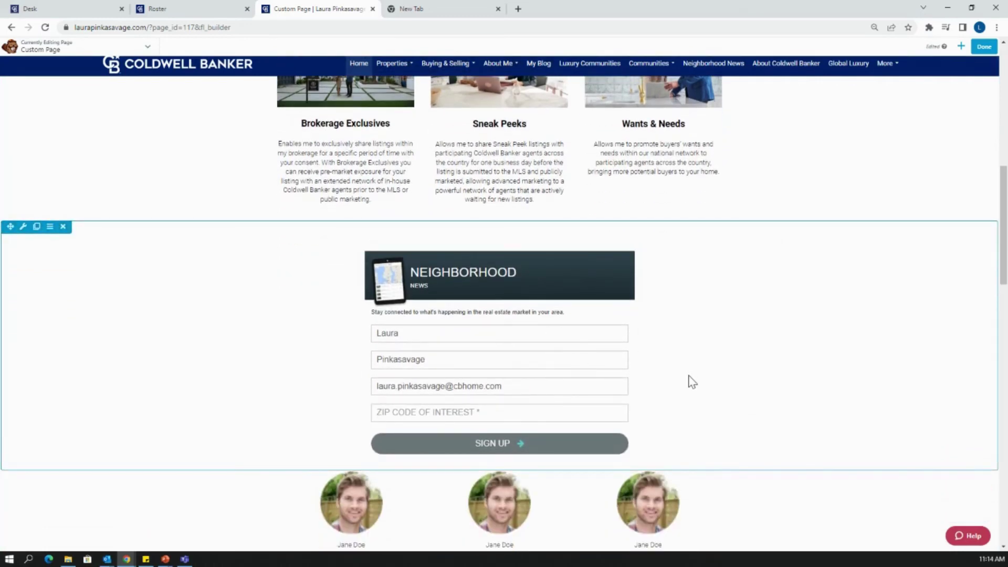
scroll(677, 283, up, 4)
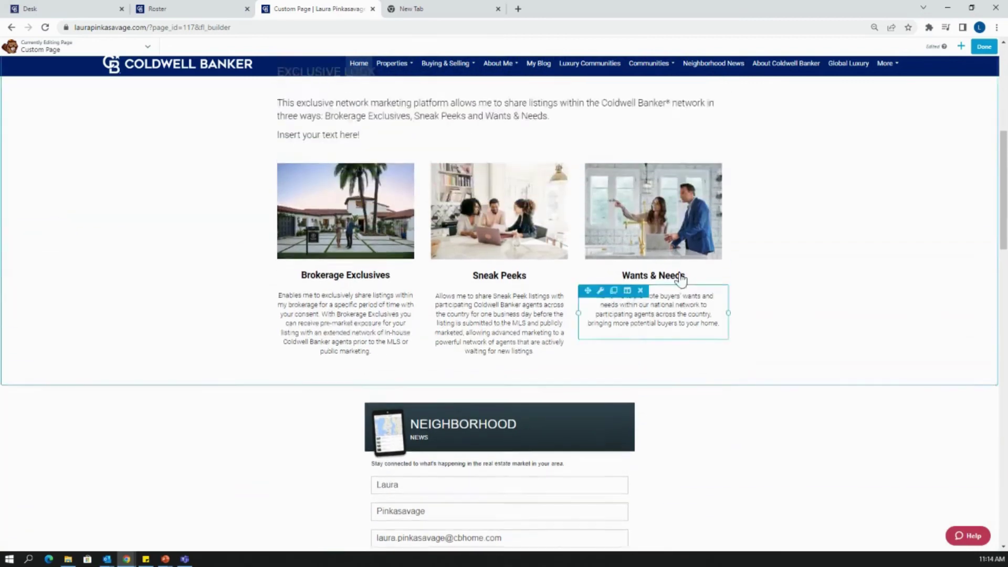
scroll(678, 288, down, 2)
scroll(681, 304, down, 2)
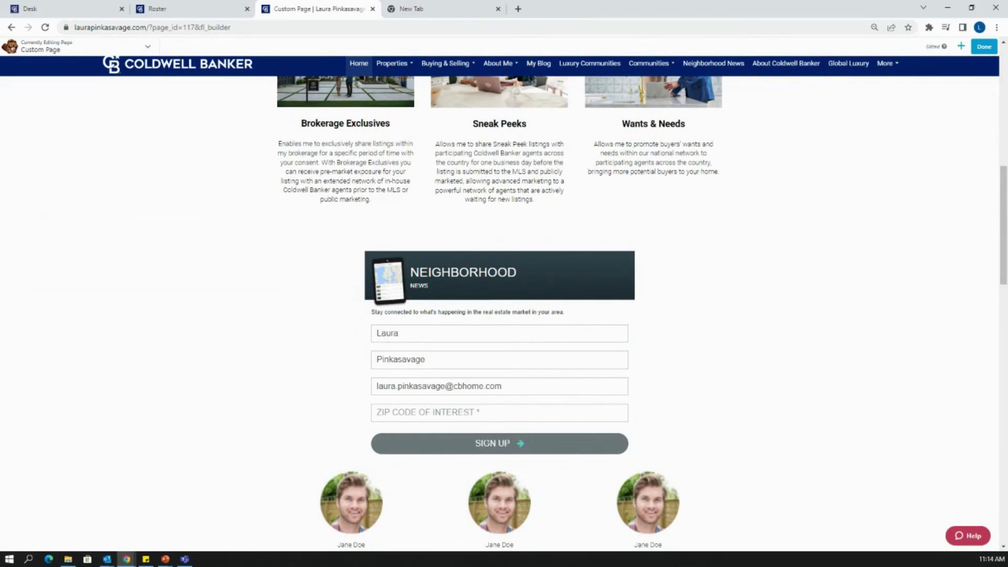
scroll(499, 305, down, 1)
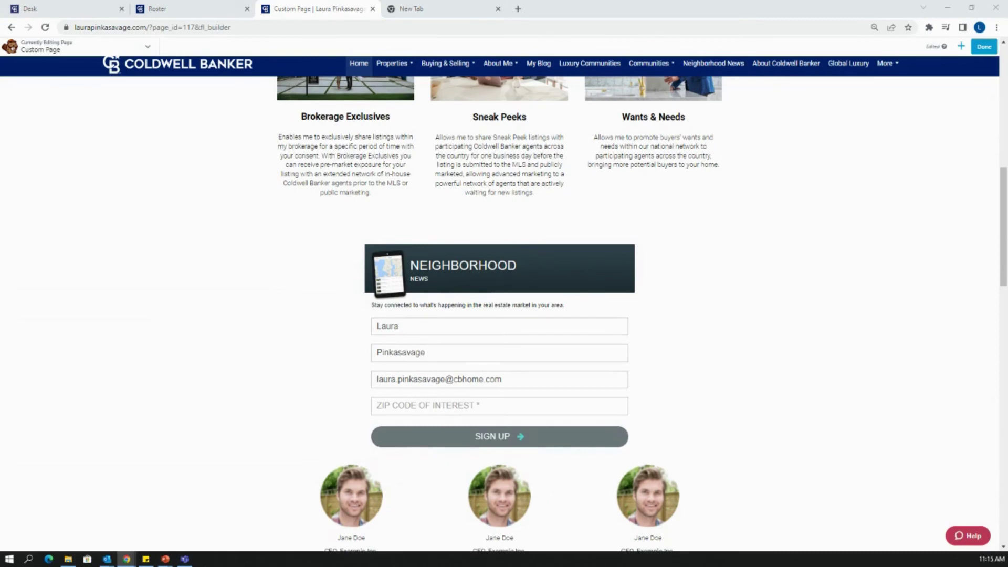
- Place a Standard Modules Text Editor below the intro reading 'ADD MORE TEXT!' and save it
scroll(944, 341, up, 7)
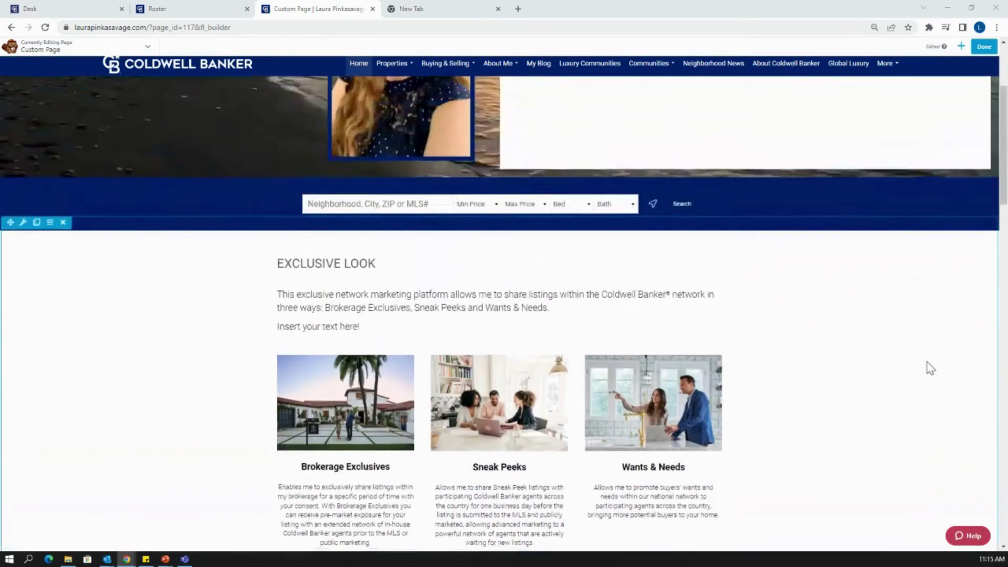
scroll(930, 370, up, 4)
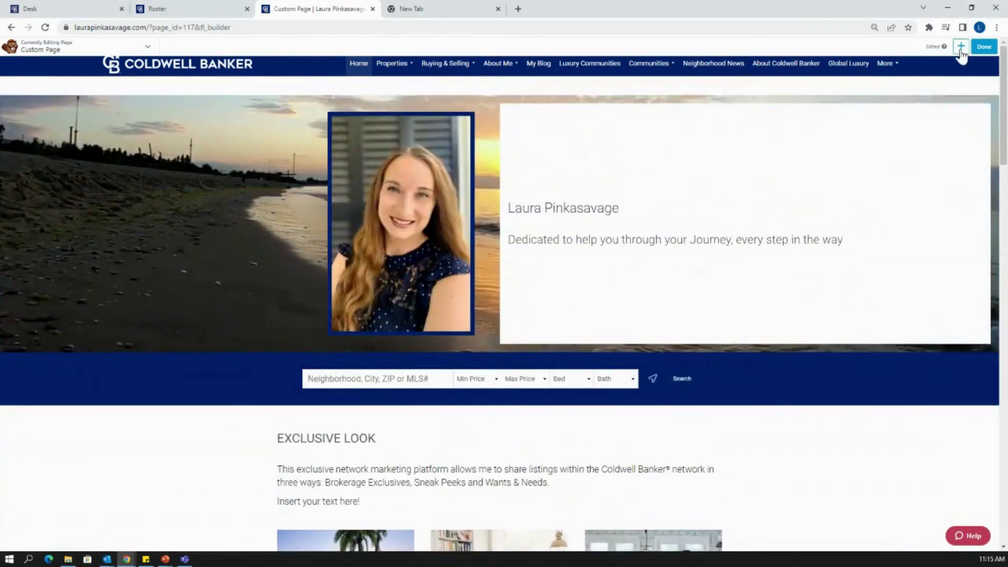
click(960, 48)
click(899, 90)
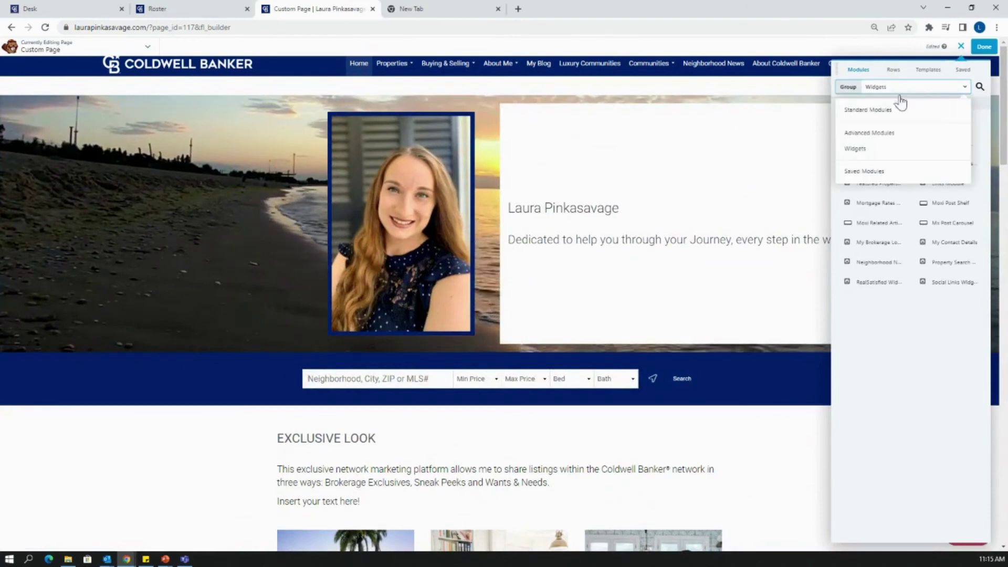
click(888, 112)
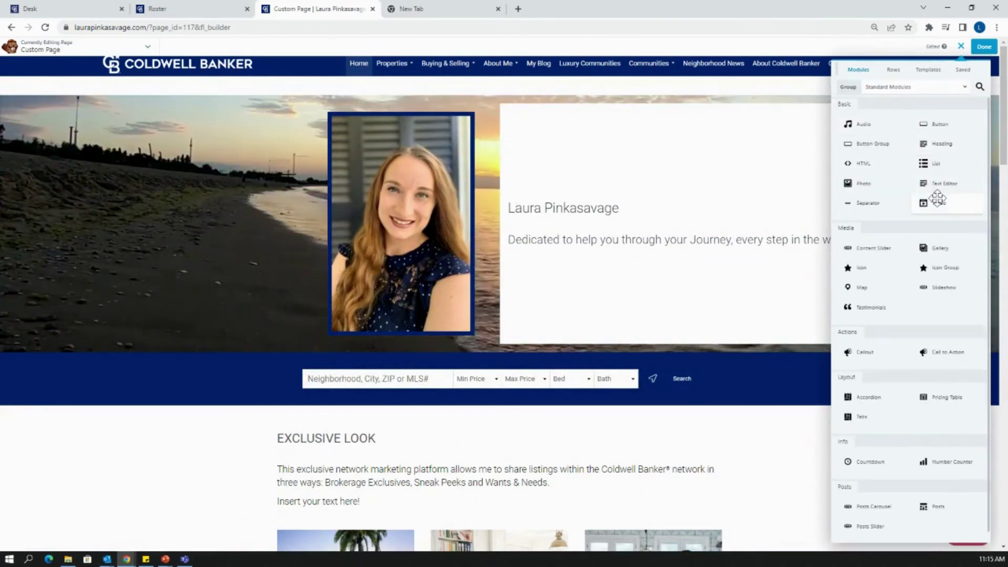
drag(940, 185, 383, 389)
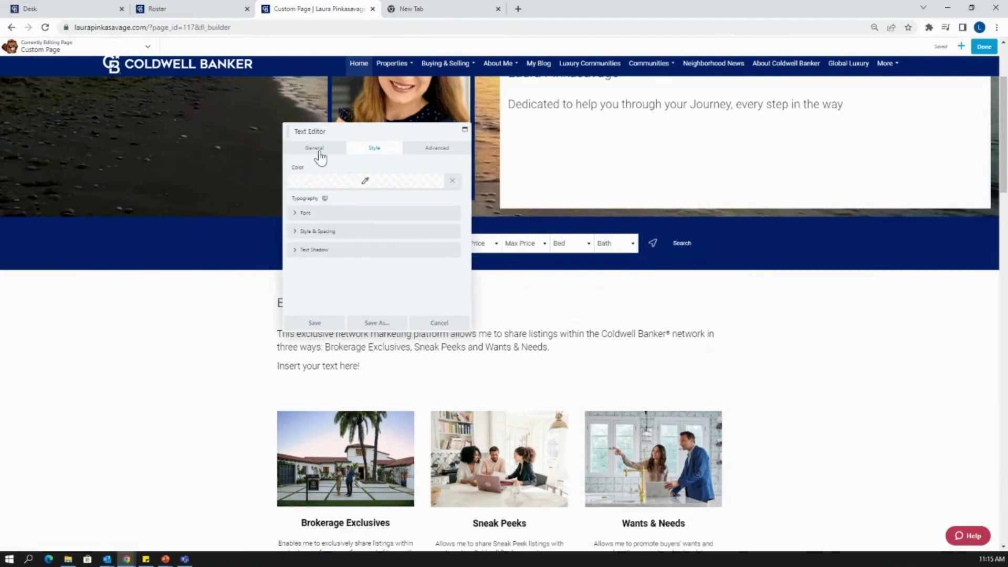
click(317, 151)
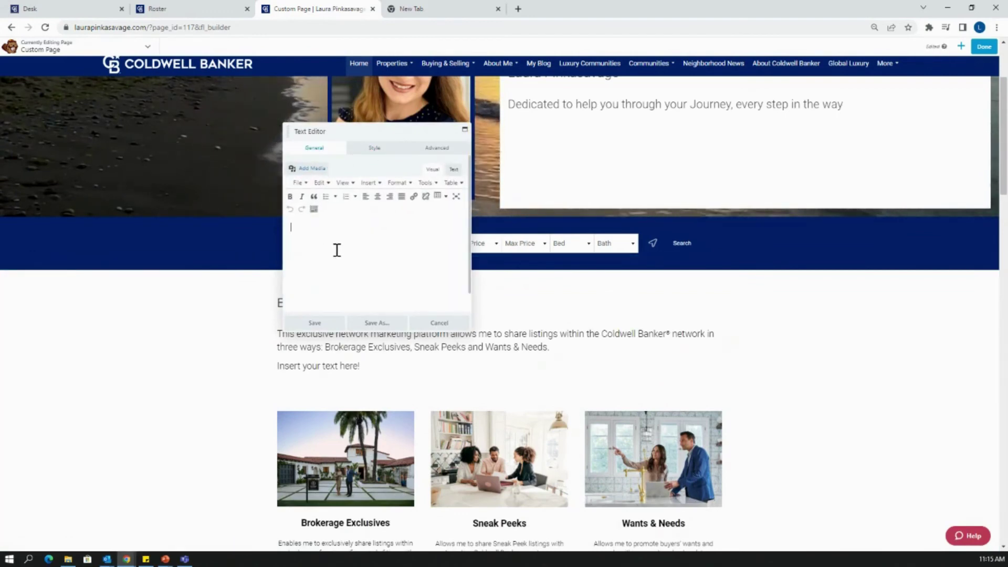
text(ADD MORE)
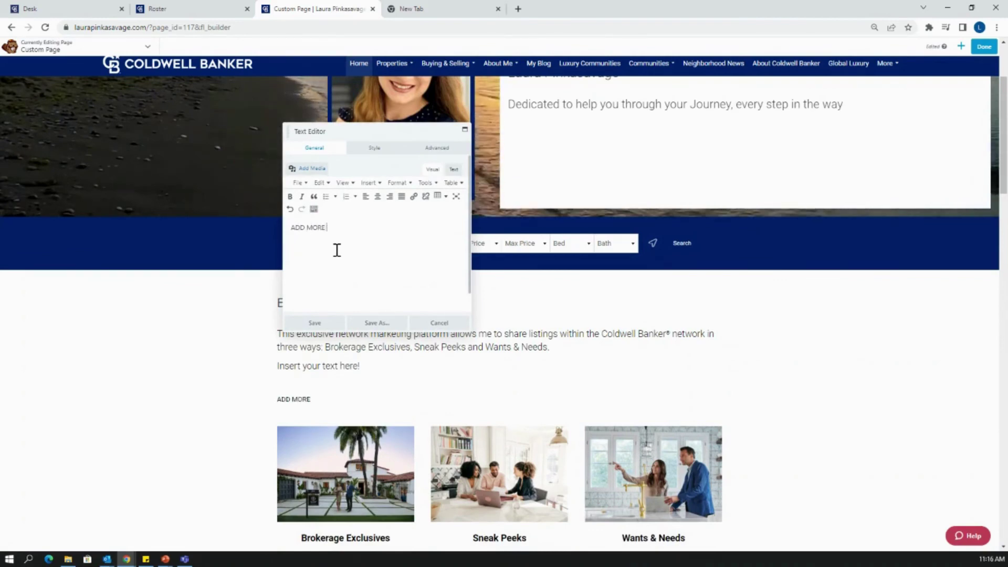
text( TEXT!)
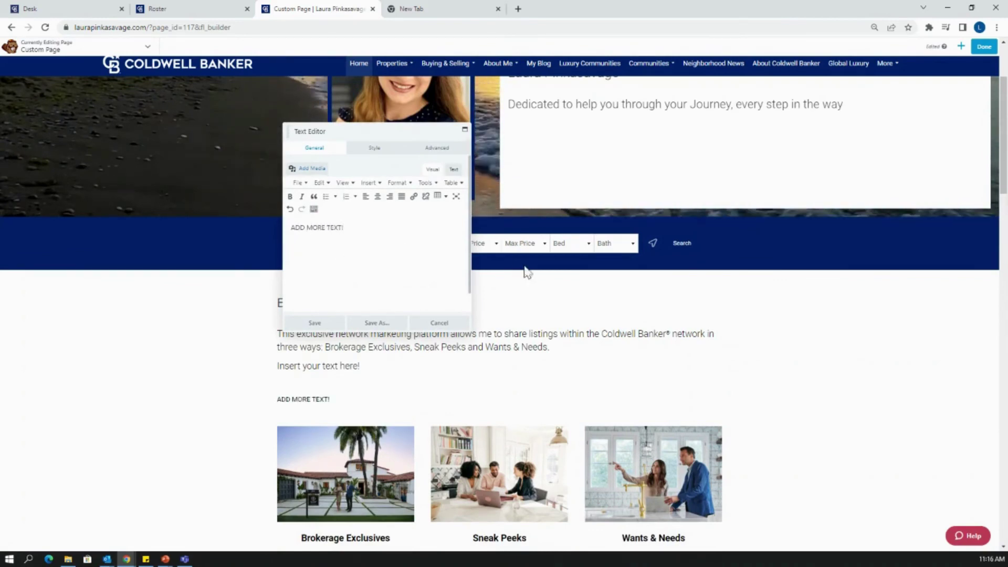
click(315, 323)
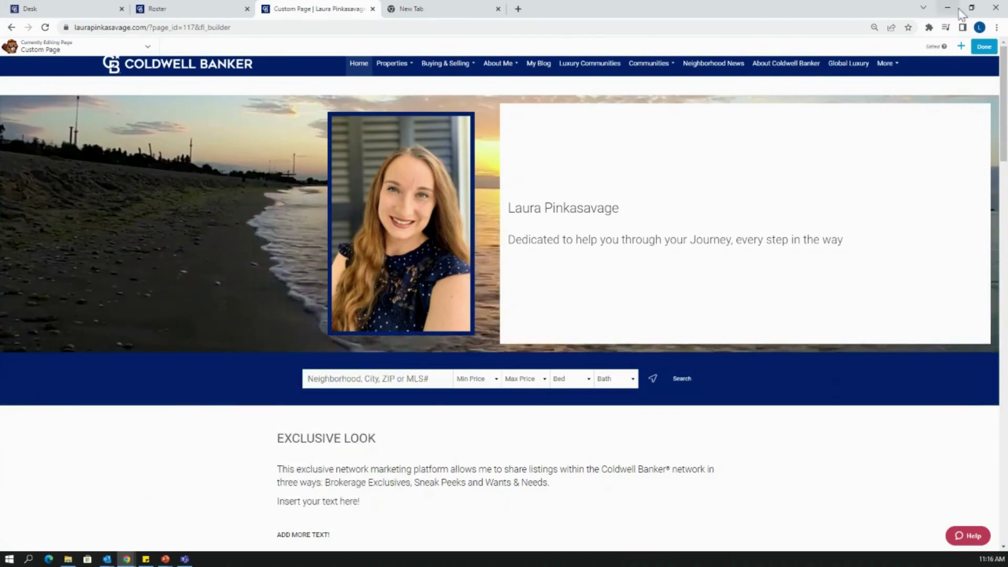
- Finish editing with Done and save the custom page as a draft
click(983, 47)
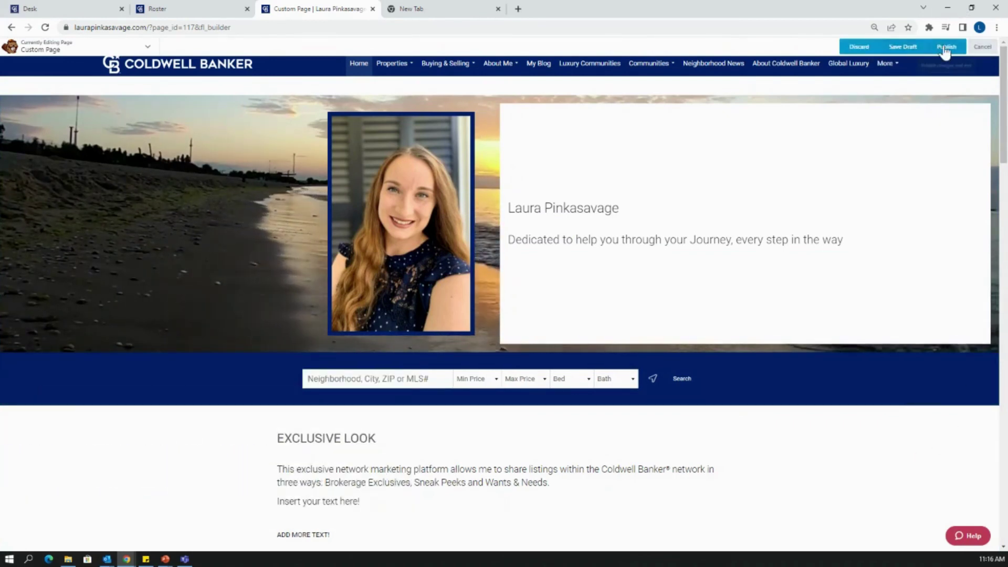
click(903, 47)
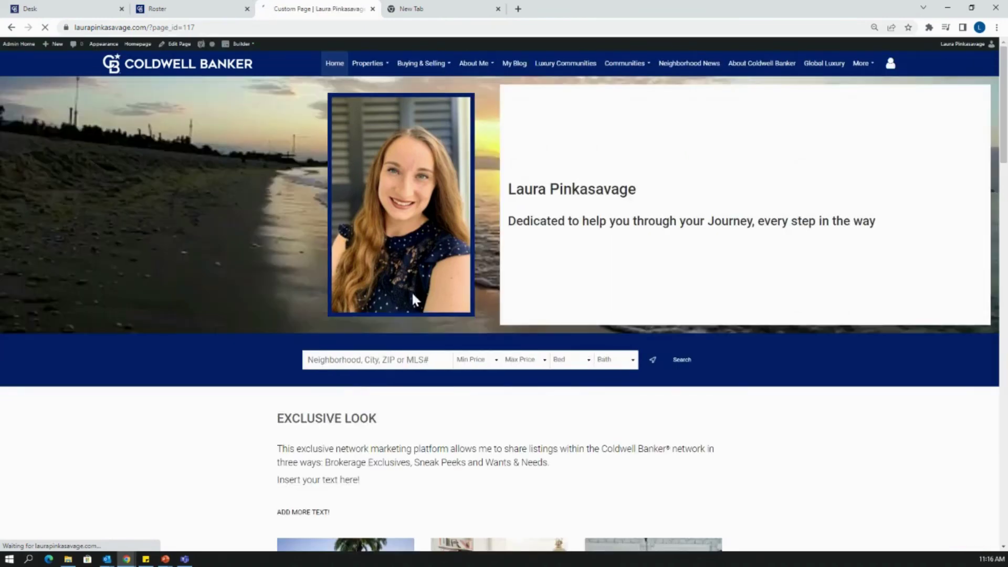
- Go from Admin Home to Site Pages > All Pages and review the list
click(17, 48)
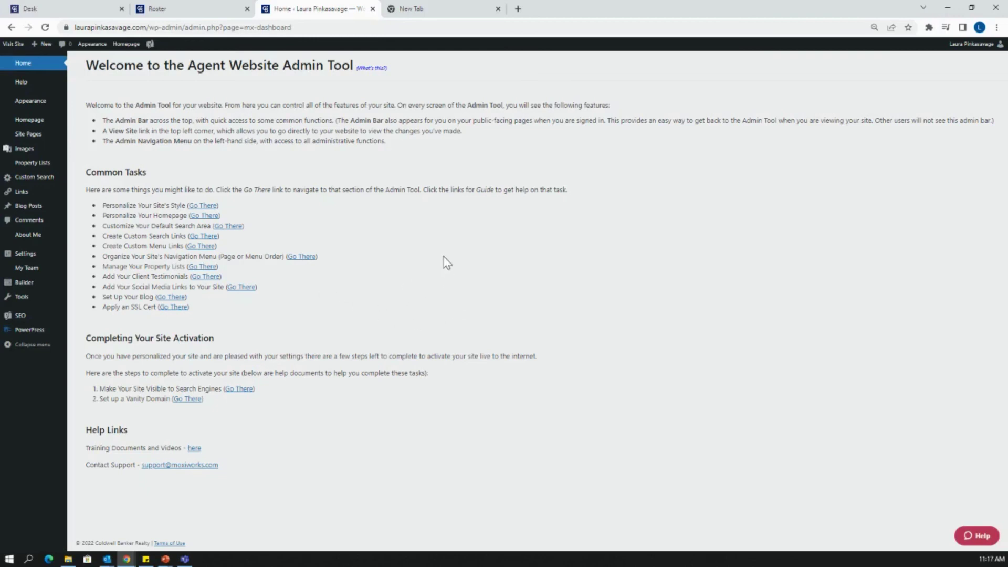
click(28, 138)
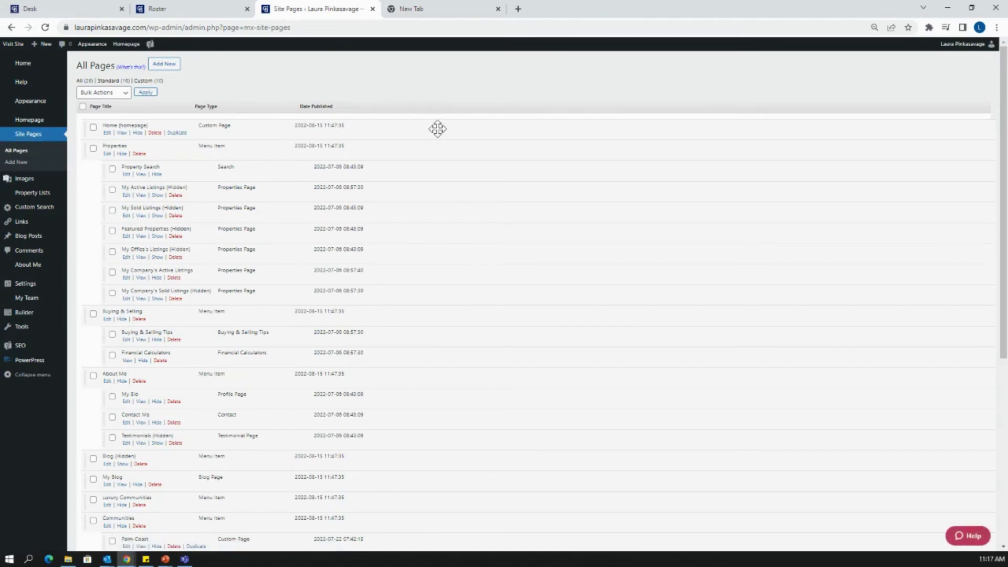
scroll(428, 129, down, 6)
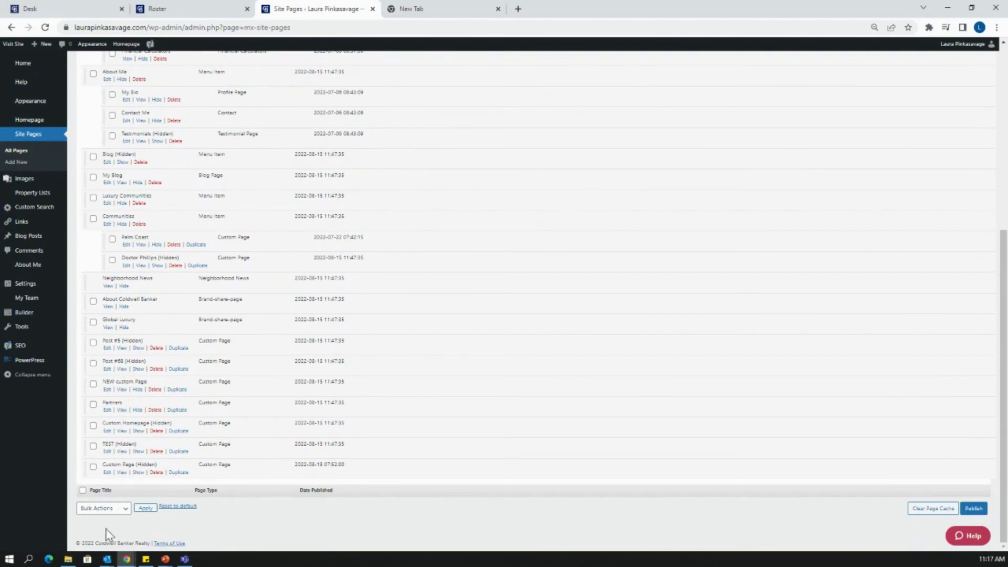
click(107, 473)
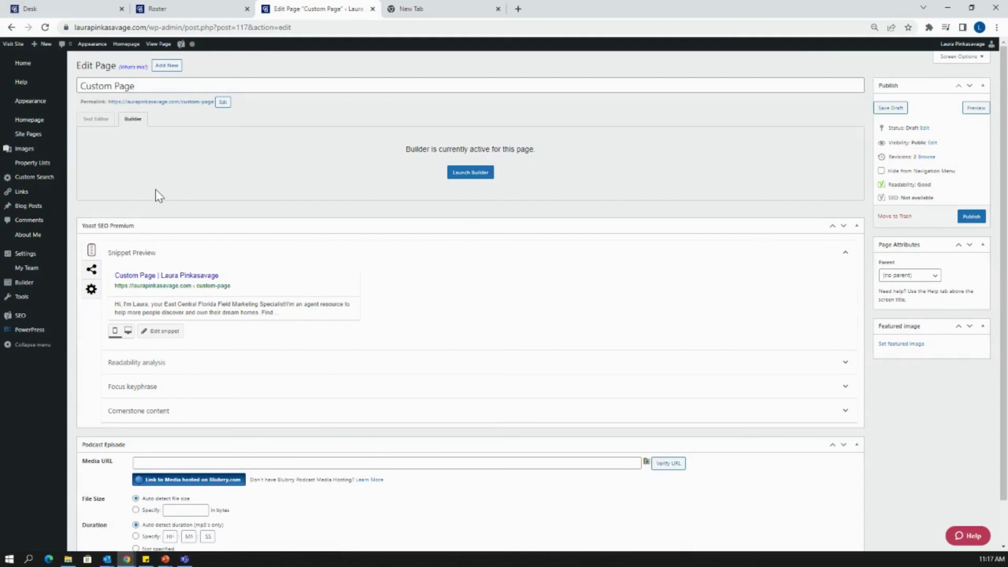
click(463, 177)
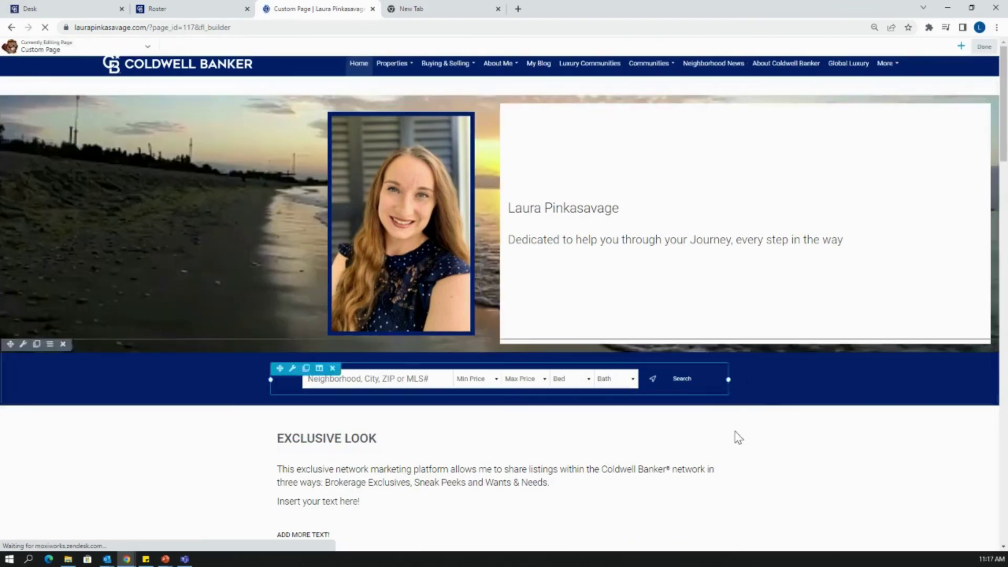
scroll(748, 444, down, 2)
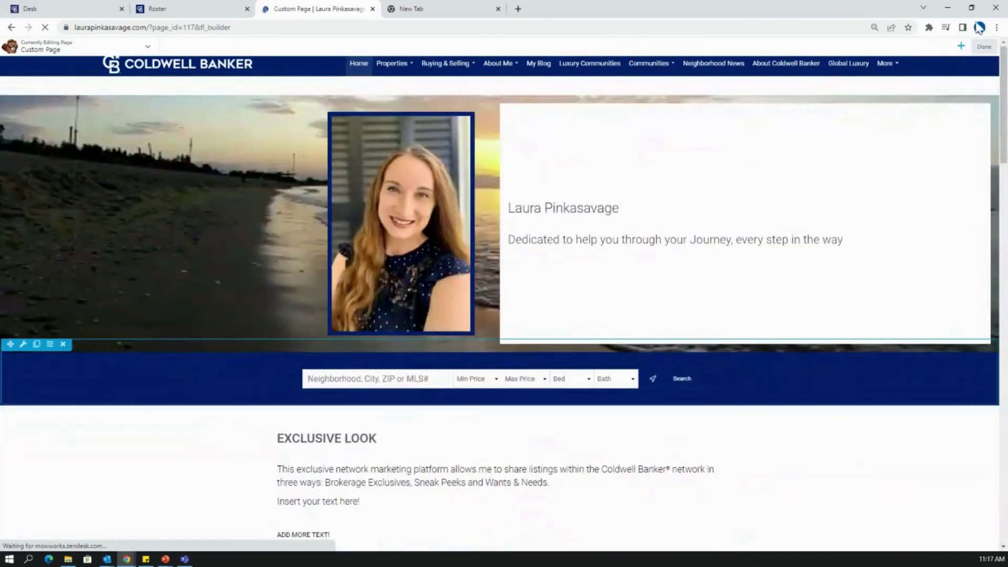
click(983, 47)
- Drag Custom Page (Hidden) up to just below Testimonials in the About Me group
scroll(483, 258, down, 1)
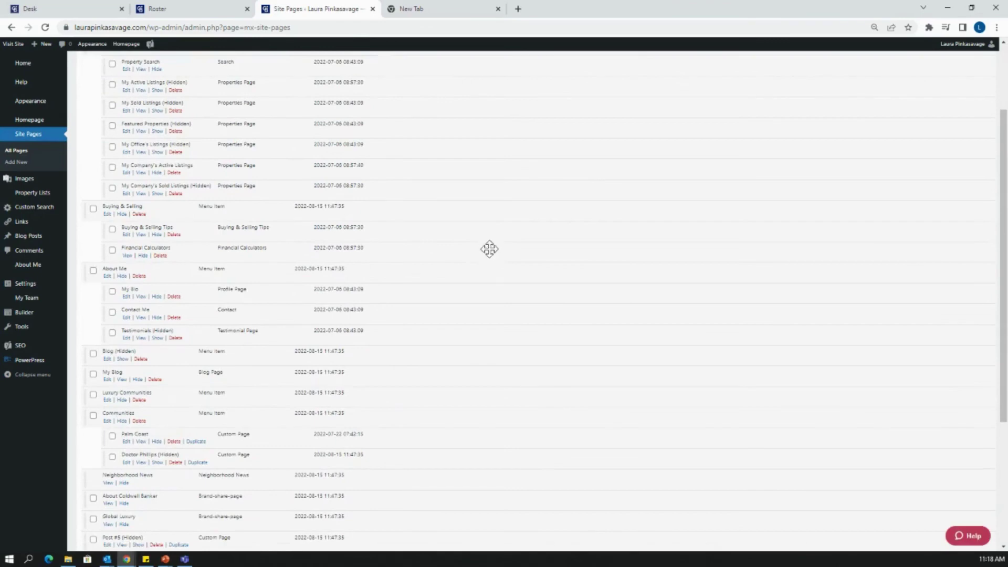
scroll(487, 255, down, 4)
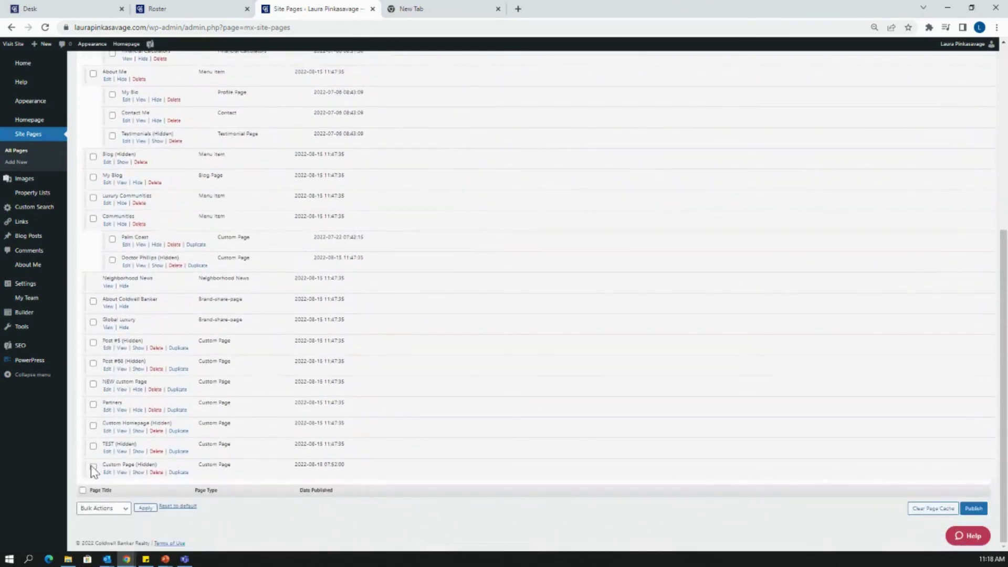
drag(85, 466, 79, 156)
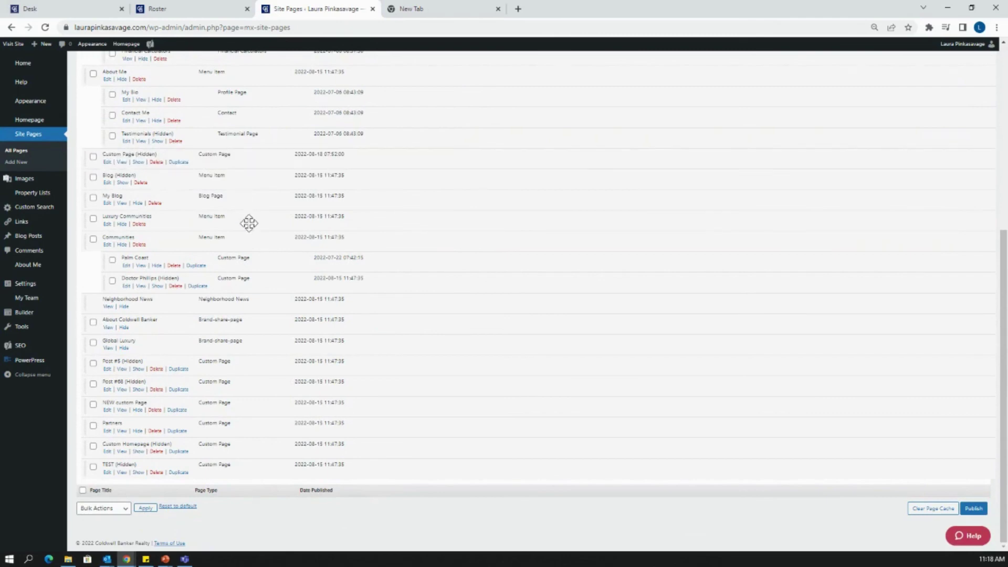
- Nest Buying & Selling Tips under Buying & Selling by dragging it in the list
scroll(249, 223, up, 5)
scroll(209, 419, up, 1)
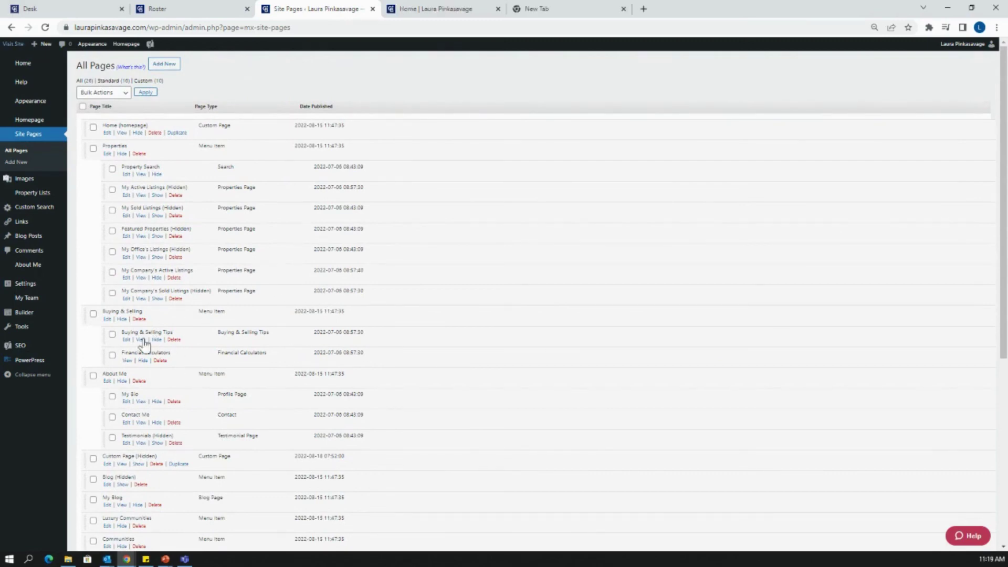
drag(200, 341, 171, 343)
drag(106, 339, 96, 378)
scroll(128, 351, down, 2)
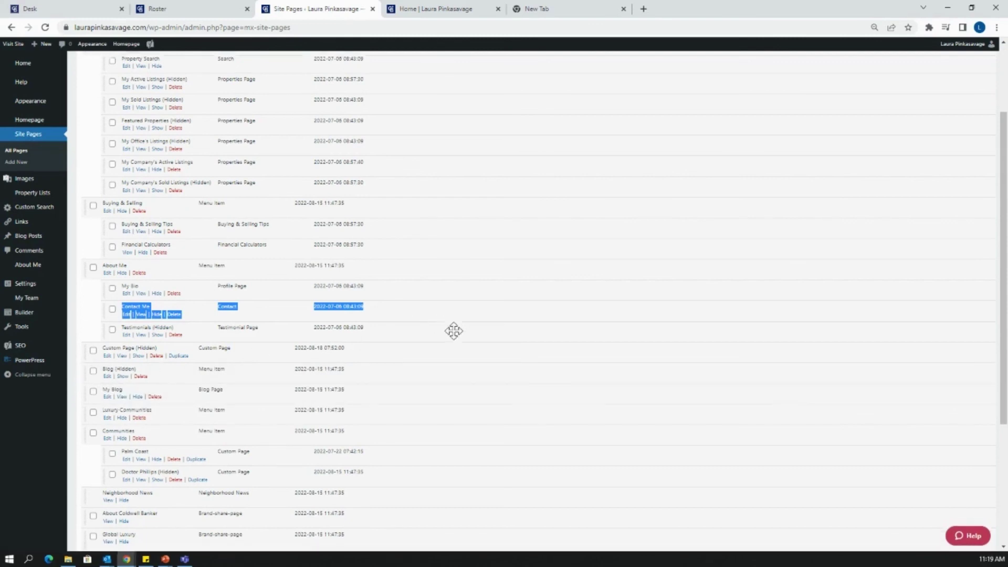
scroll(747, 417, down, 4)
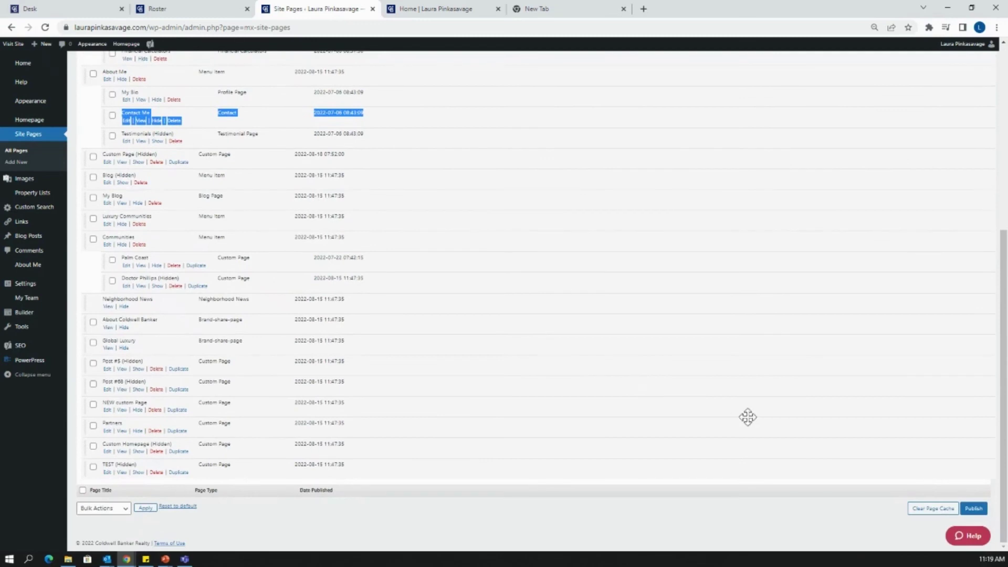
- Publish the reordered Site Pages list and confirm 'Navigation Updated'
click(976, 510)
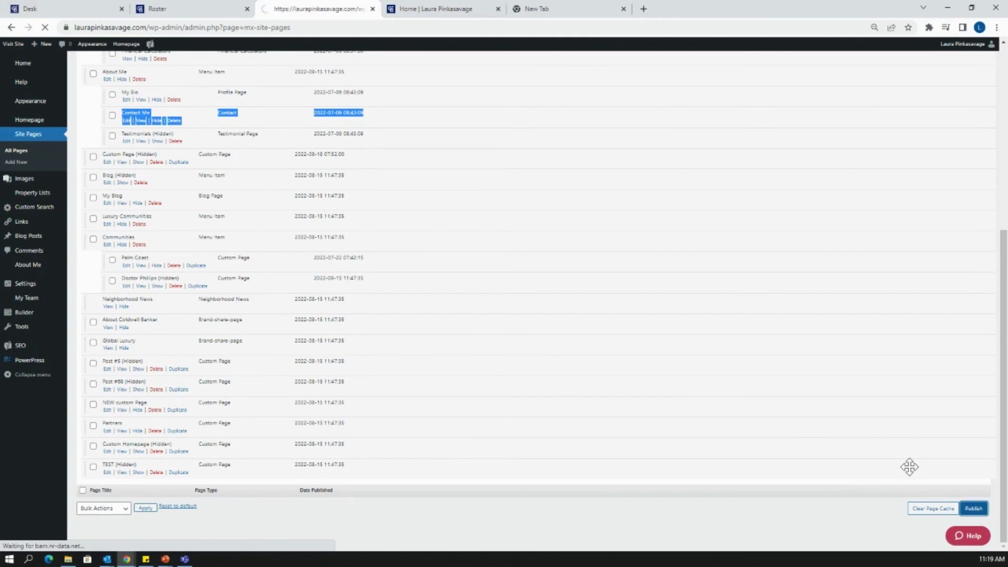
scroll(945, 451, down, 7)
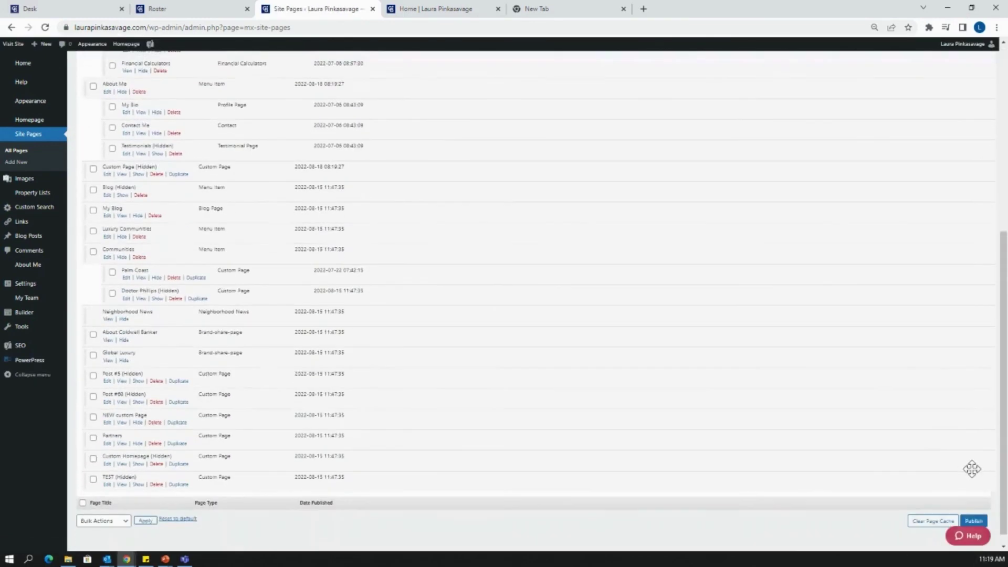
scroll(972, 469, down, 1)
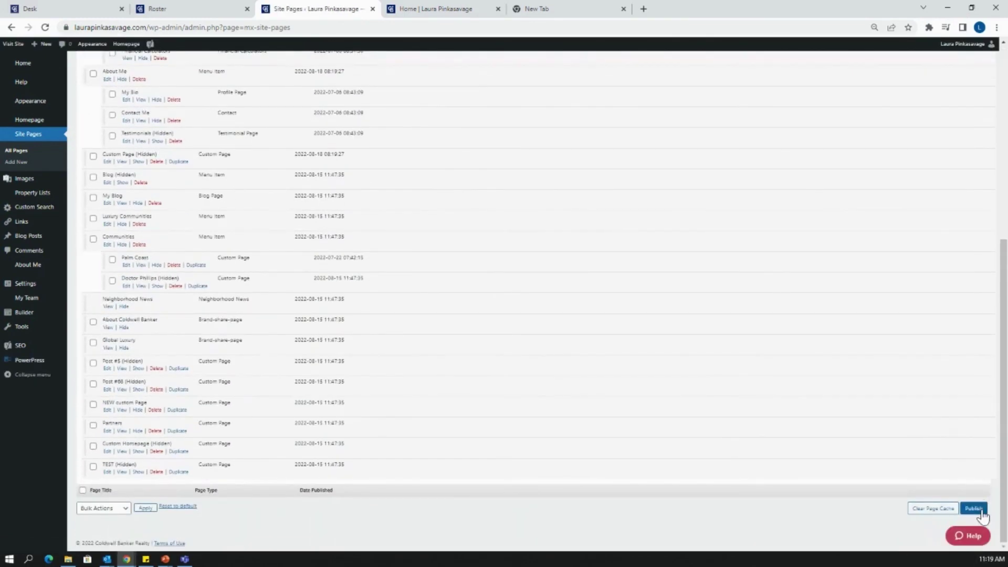
scroll(943, 467, up, 8)
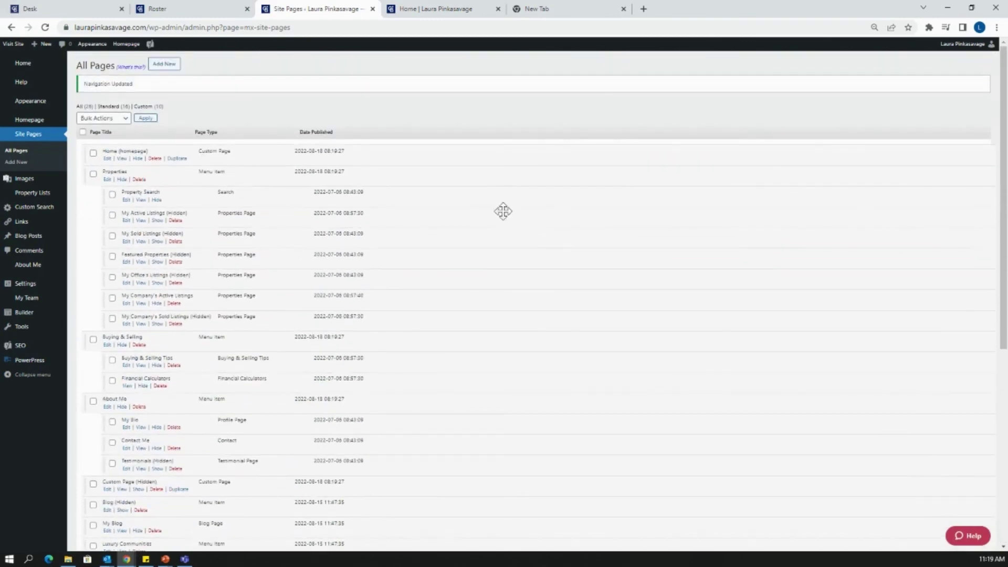